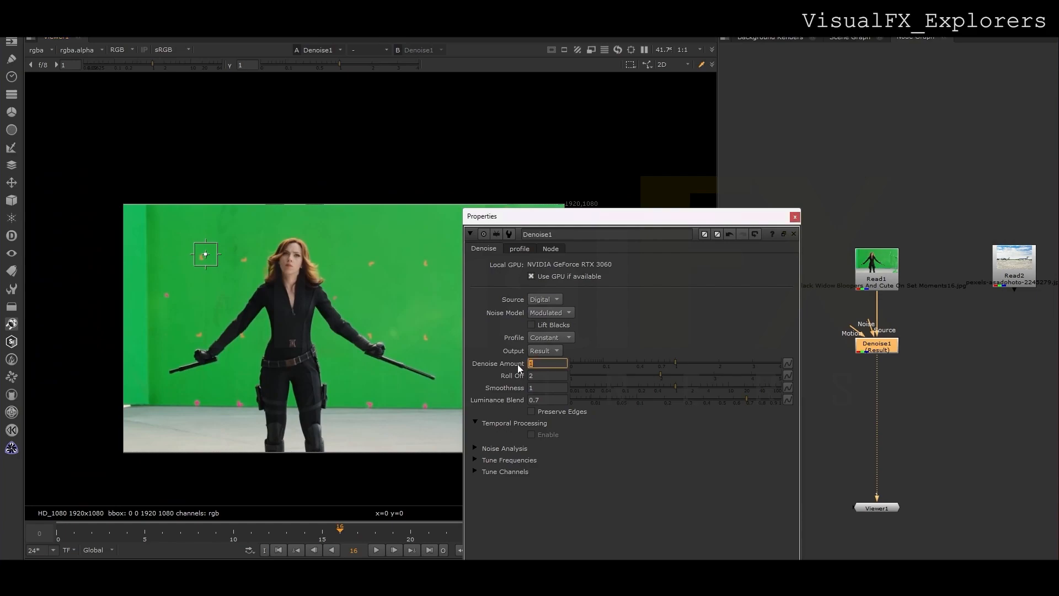
Close the Denoise1 properties and insert an IBKColourV3 node directly below Denoise1
click(795, 217)
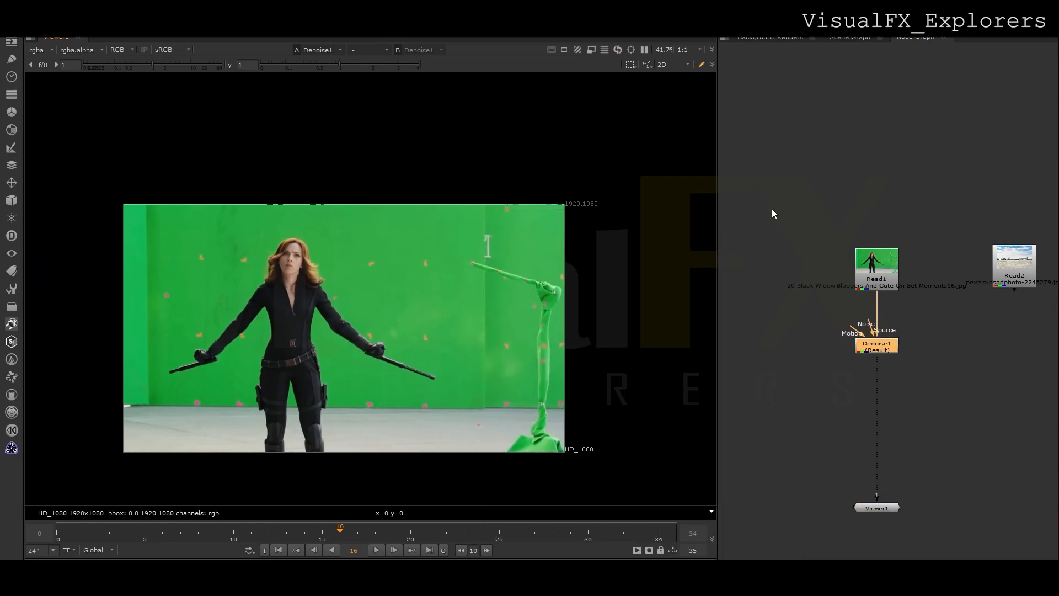
click(863, 380)
key(Tab)
text(ibk)
click(803, 391)
click(874, 381)
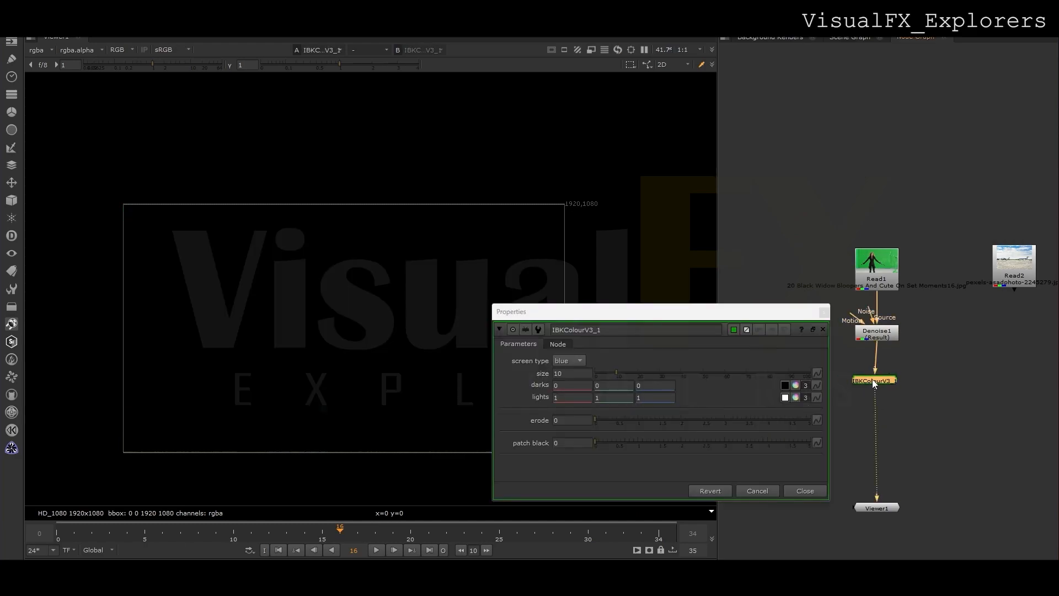
Set the IBKColourV3_1 screen type to green and its size to 0.5
double_click(555, 374)
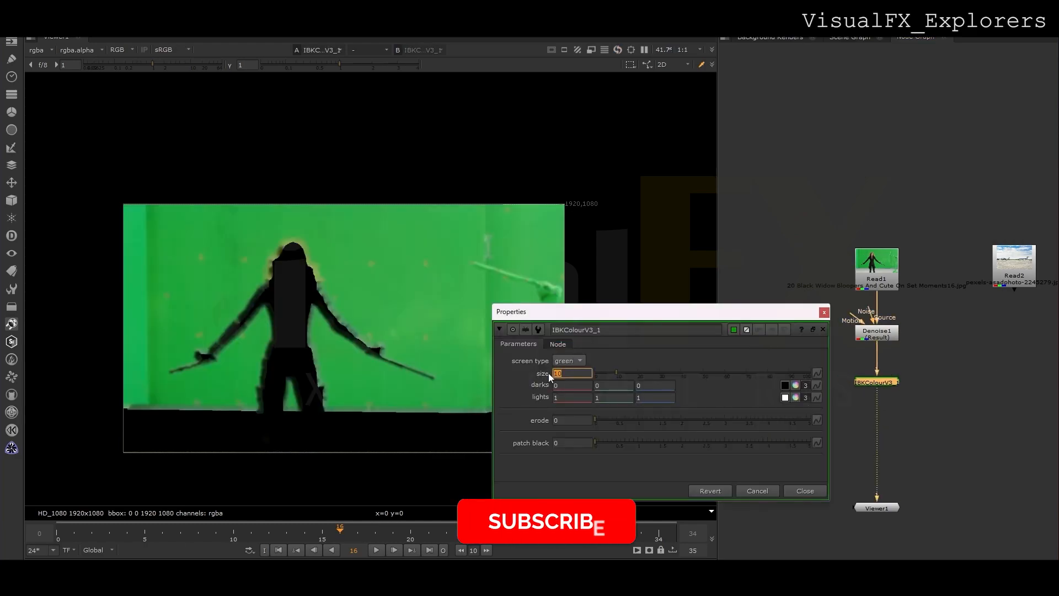
text(0.5)
key(Return)
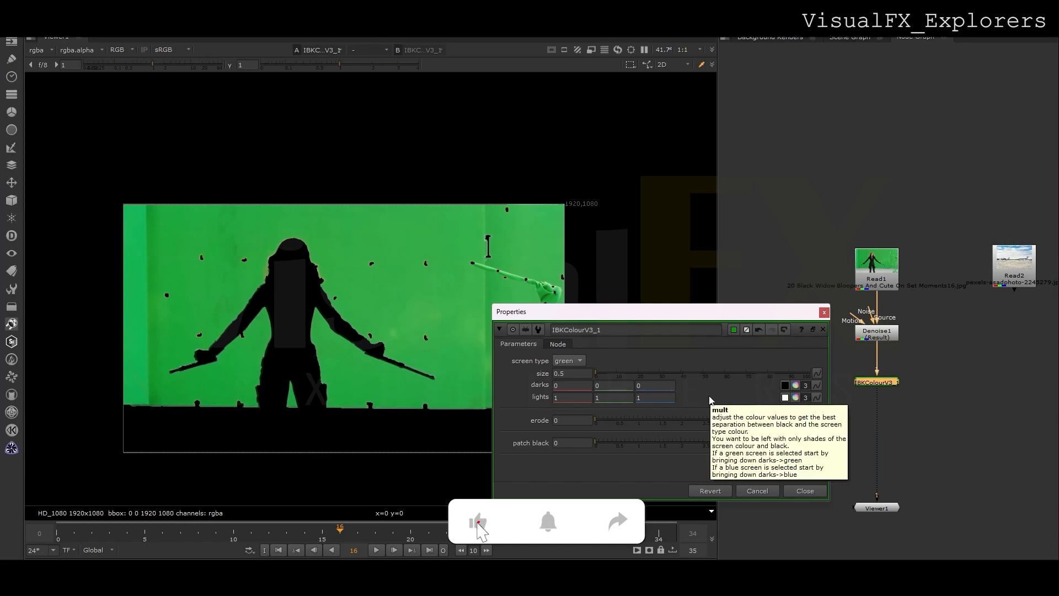
Lower the green value of the IBKColourV3_1 darks to -0.21
click(796, 386)
click(910, 266)
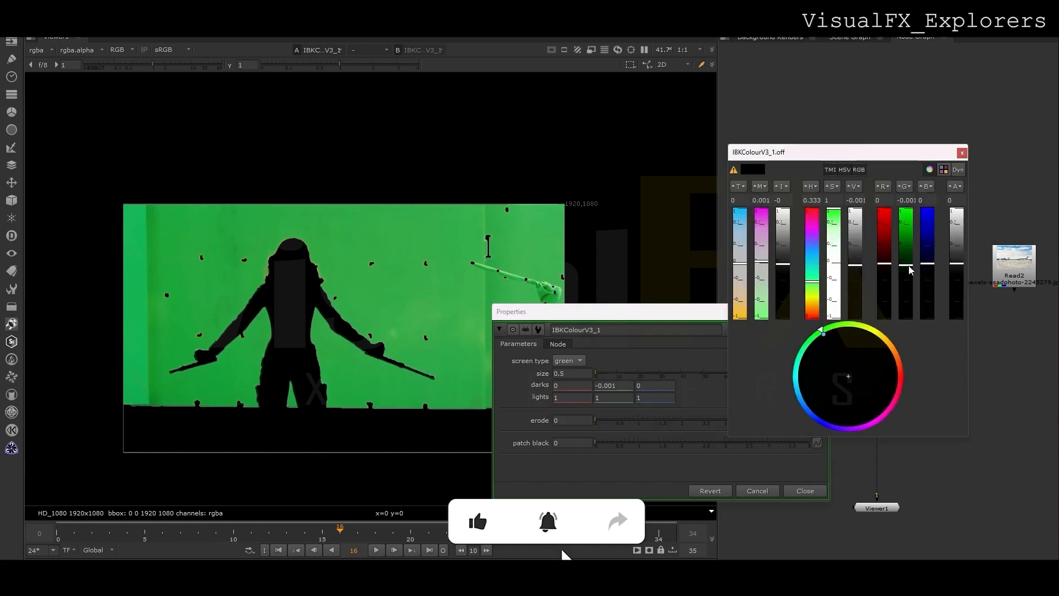
drag(914, 279, 928, 293)
click(963, 154)
Lower the green value of the IBKColourV3_1 lights to 0.9 and close the node's properties
click(785, 398)
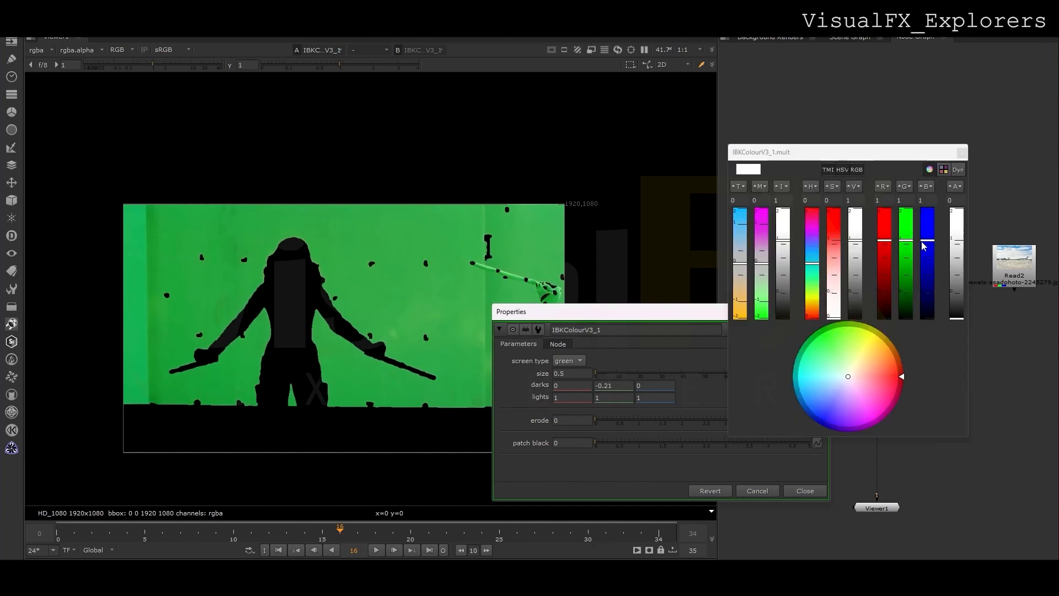
drag(915, 241, 917, 249)
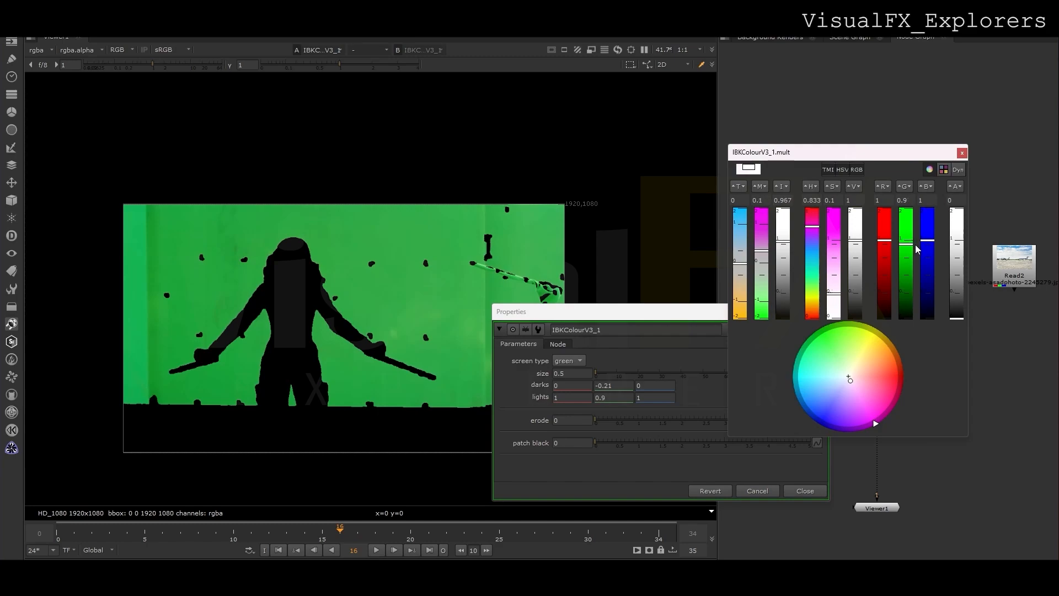
click(962, 154)
click(826, 312)
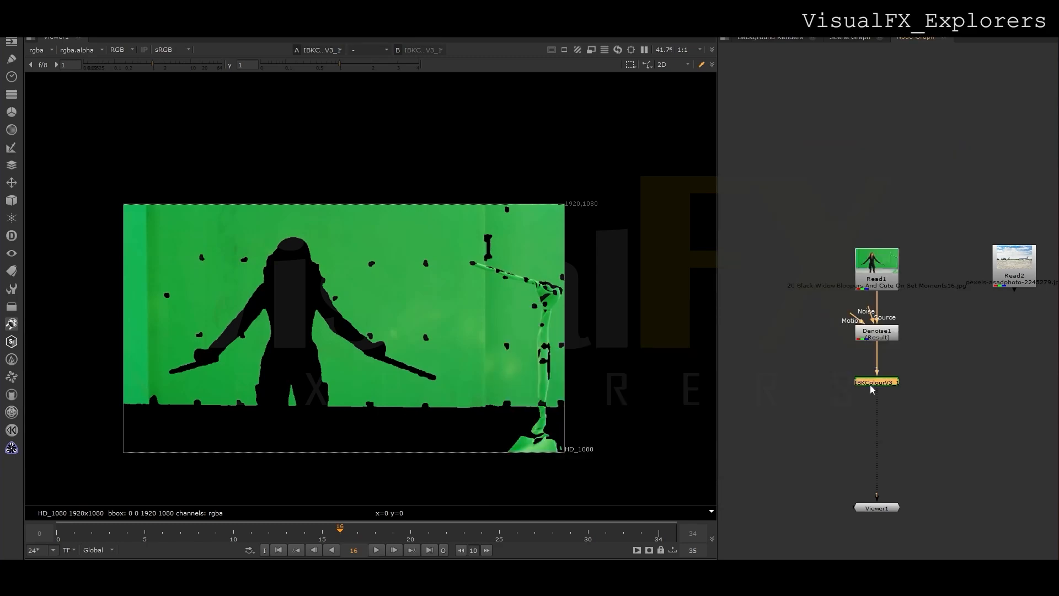
Duplicate IBKColourV3_1 directly below itself and set the copy's patch black to 2
double_click(878, 408)
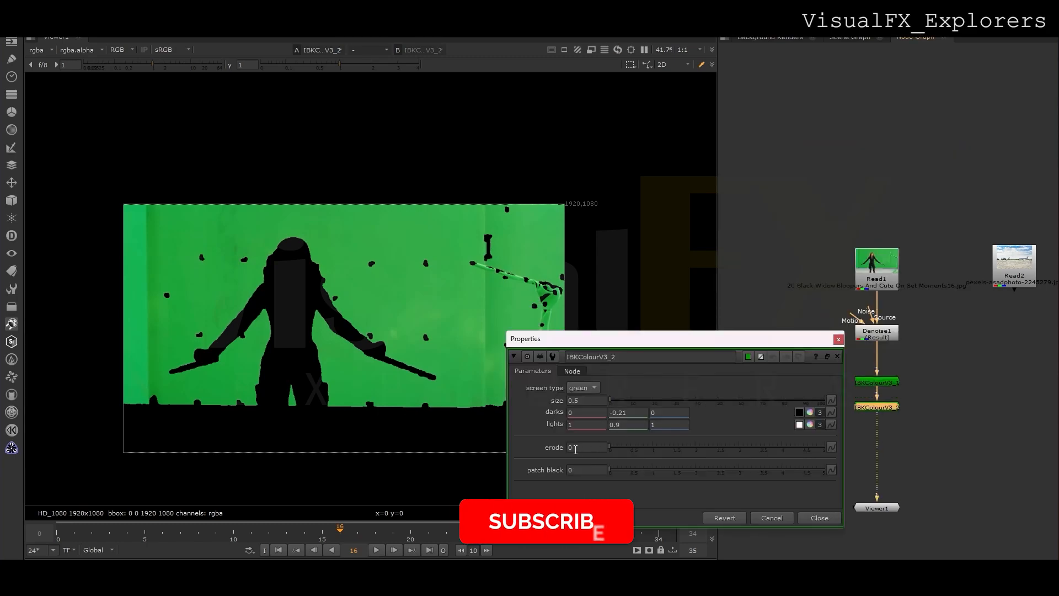
click(578, 470)
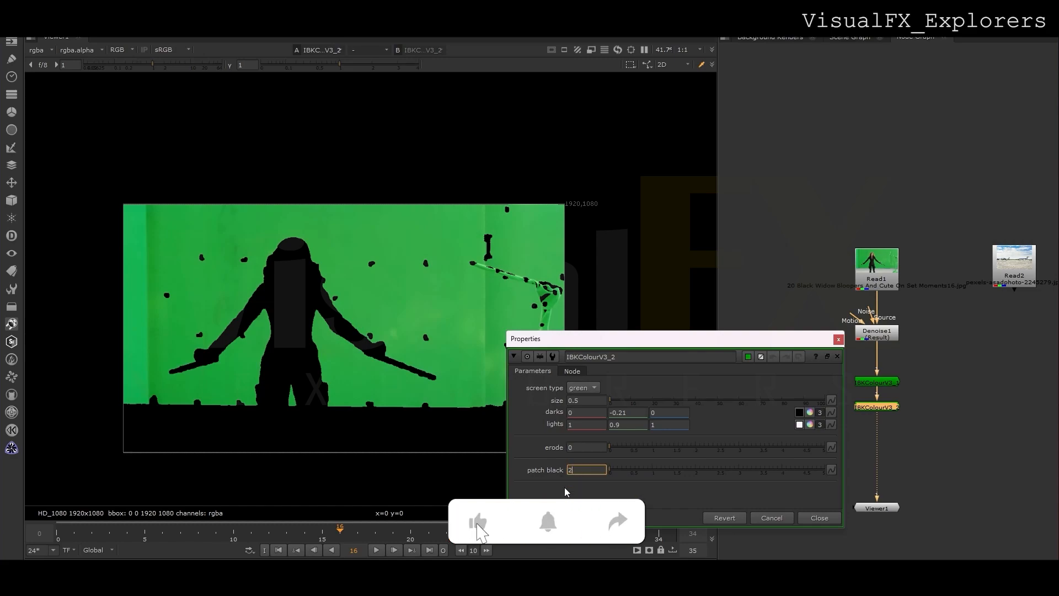
key(Return)
click(820, 518)
Add a third IBKColour node by duplicating the second, place it below, and set its patch black to 4
key(ctrl+c)
key(ctrl+v)
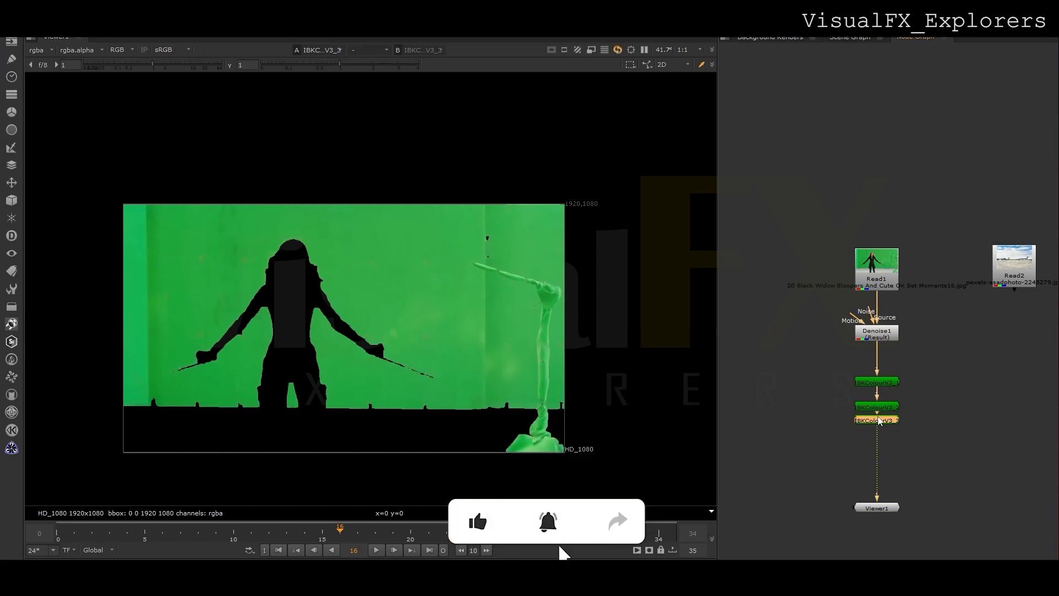
drag(877, 424, 879, 436)
double_click(885, 439)
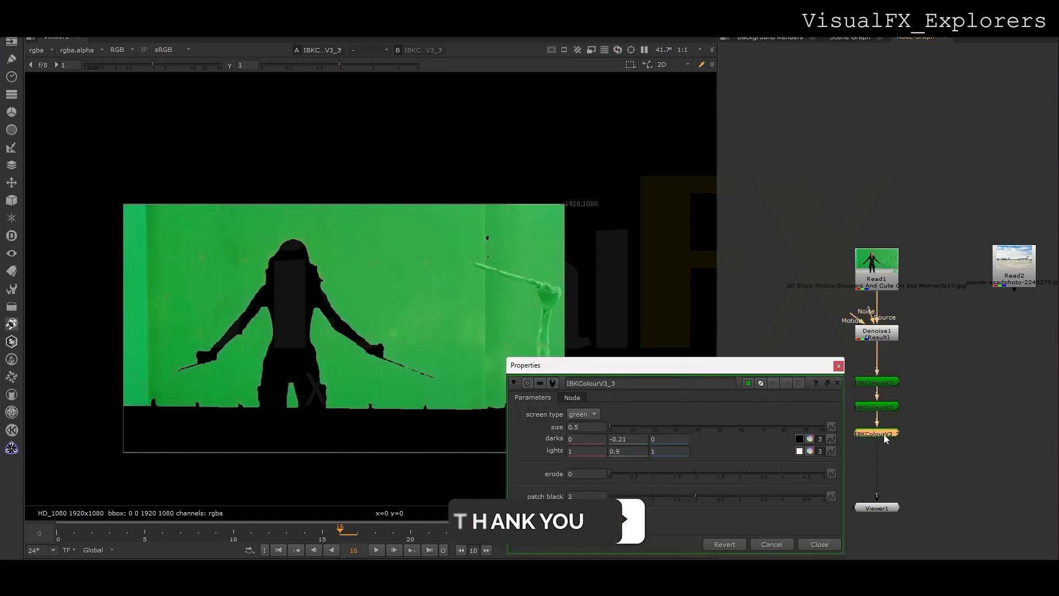
double_click(574, 497)
text(4)
key(Return)
click(814, 545)
Duplicate the third IBKColour node, place the copy below it, and set the copy's patch black to 8
key(ctrl+c)
key(ctrl+v)
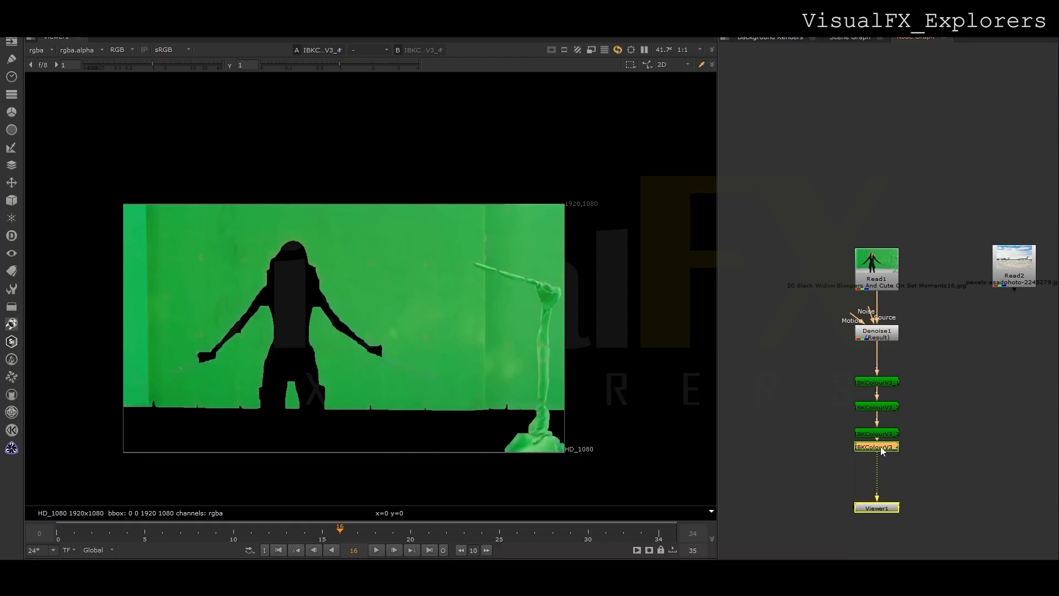
drag(879, 438, 882, 458)
double_click(882, 457)
key(Return)
click(839, 388)
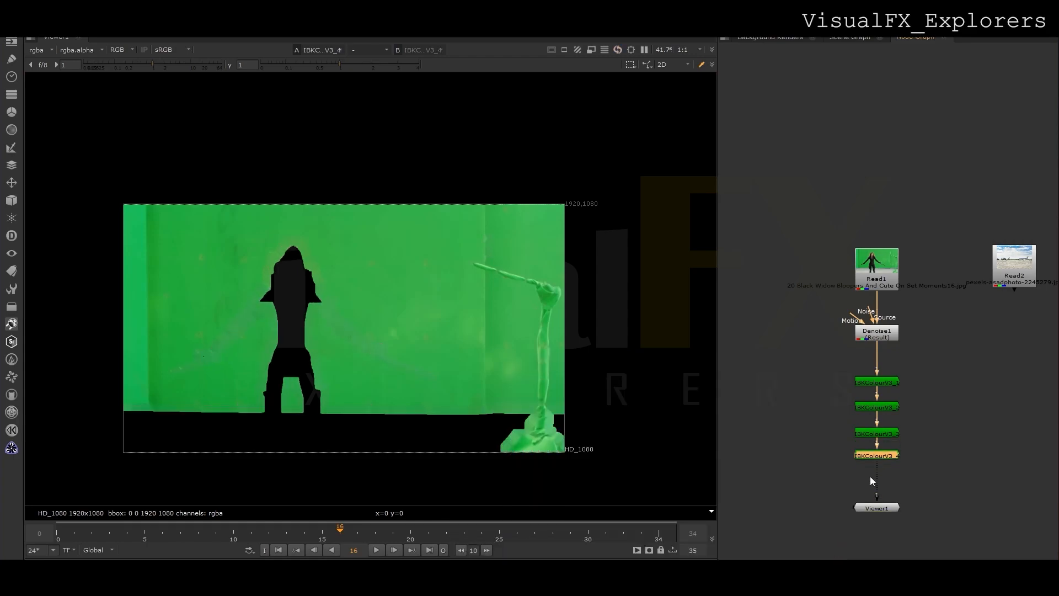
Place a fifth IBKColour copy below the fourth and set its patch black to 16
drag(881, 475, 882, 486)
double_click(882, 486)
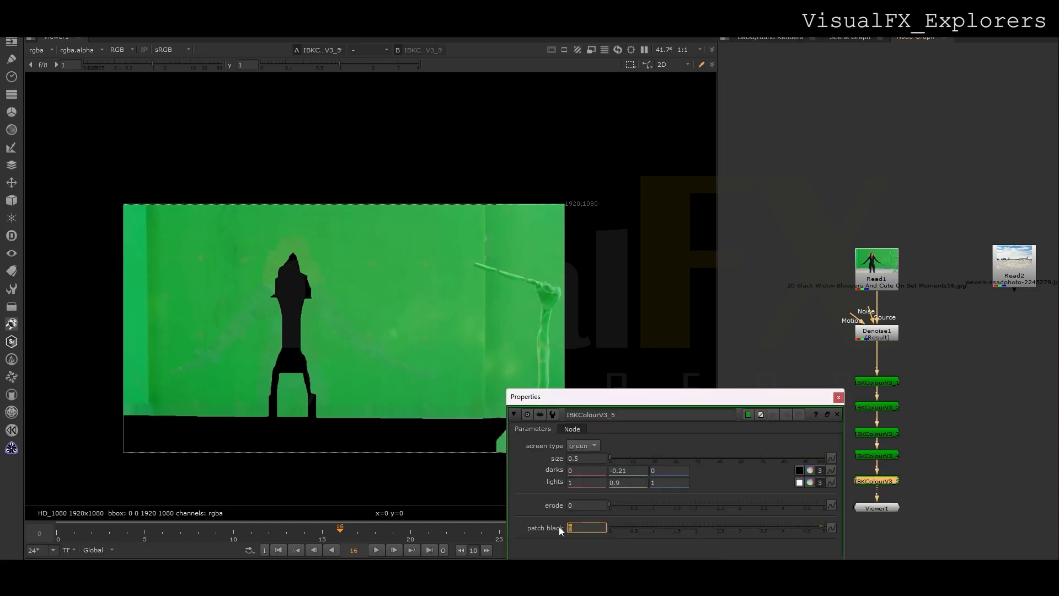
key(Return)
click(839, 398)
Make room above the Viewer node, add a sixth IBKColour copy below the fifth, and set its patch black to 32
middle_drag(842, 420, 783, 251)
drag(824, 341, 829, 426)
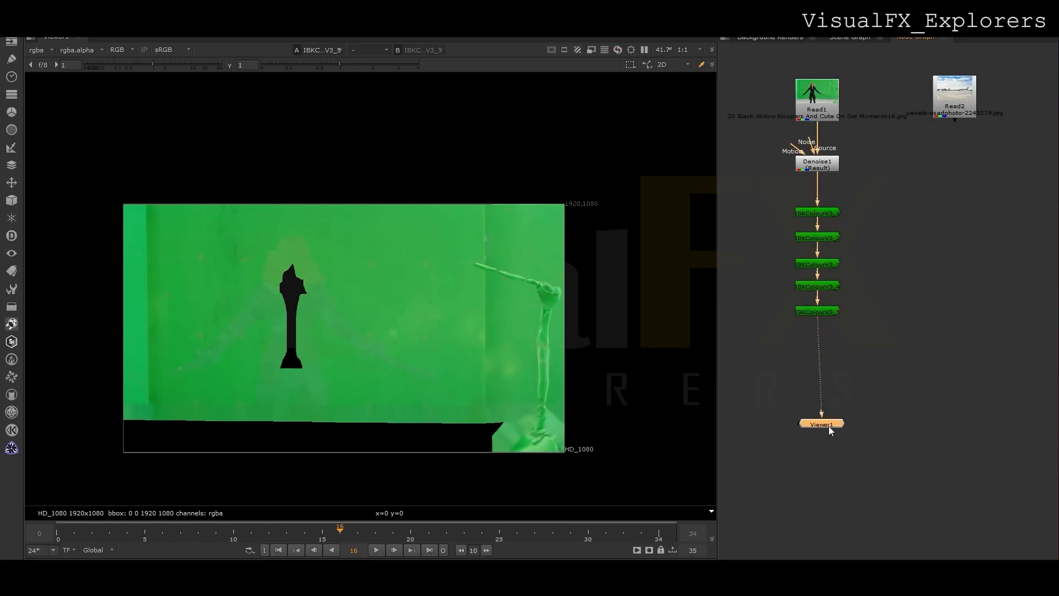
key(ctrl+c)
key(ctrl+v)
drag(823, 323, 823, 339)
double_click(824, 339)
click(529, 398)
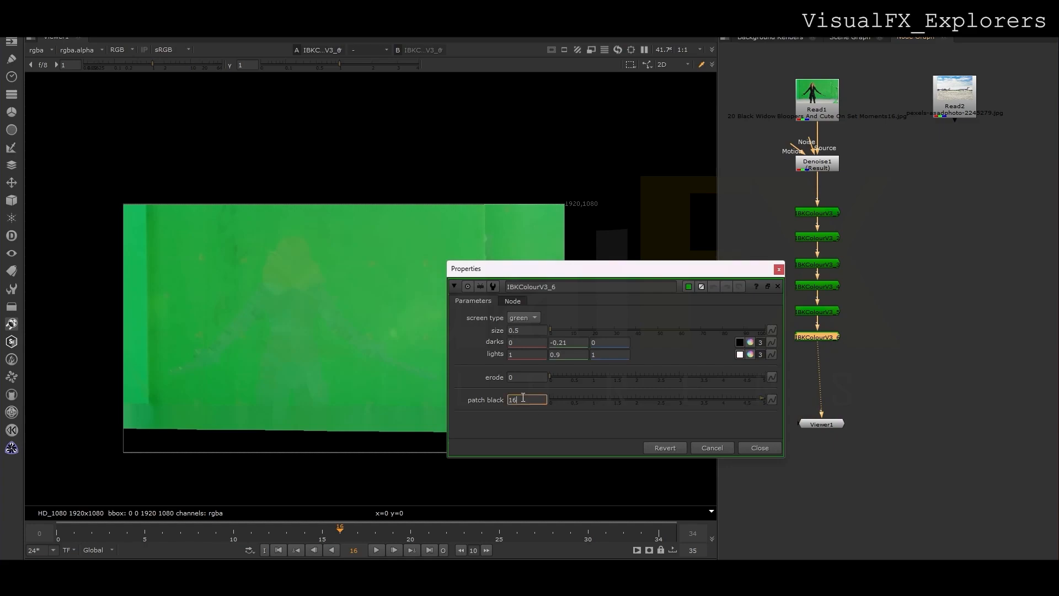
text(32)
key(Return)
click(761, 448)
Set the erode of the first IBKColour node to 3 and close its properties
double_click(823, 213)
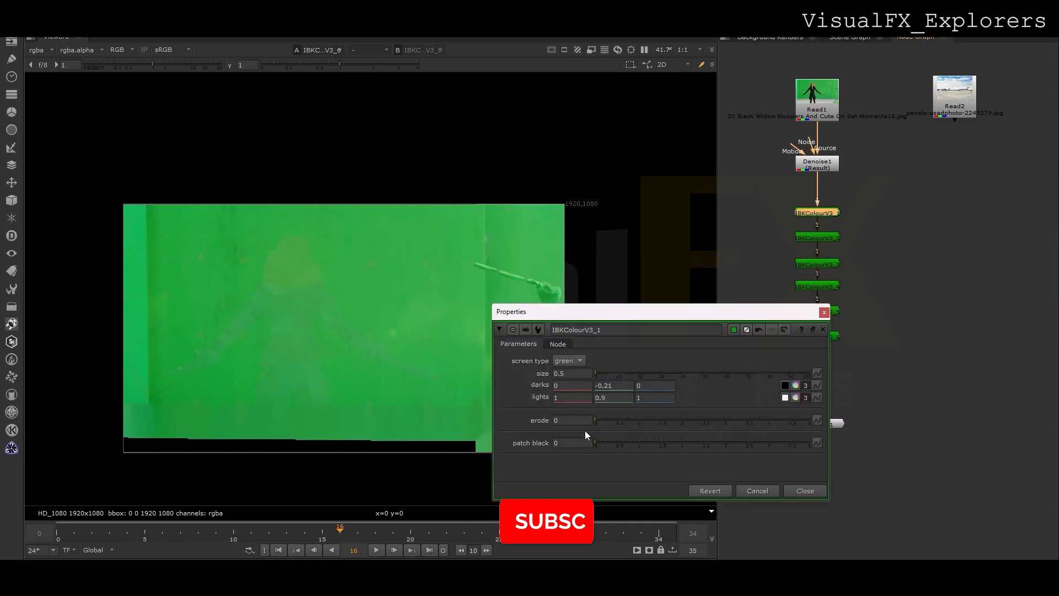
drag(566, 421, 535, 420)
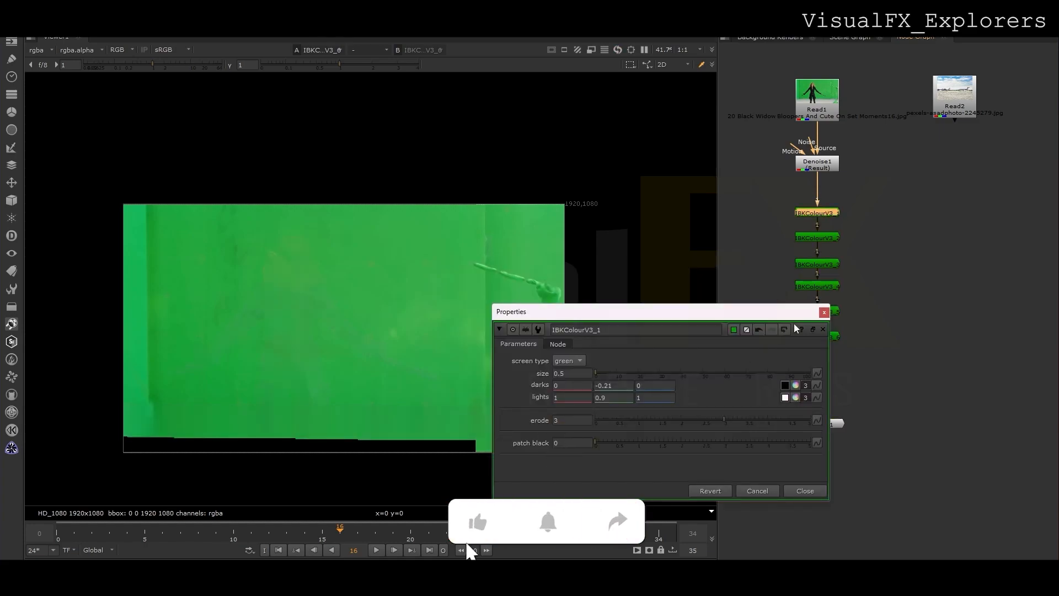
click(825, 312)
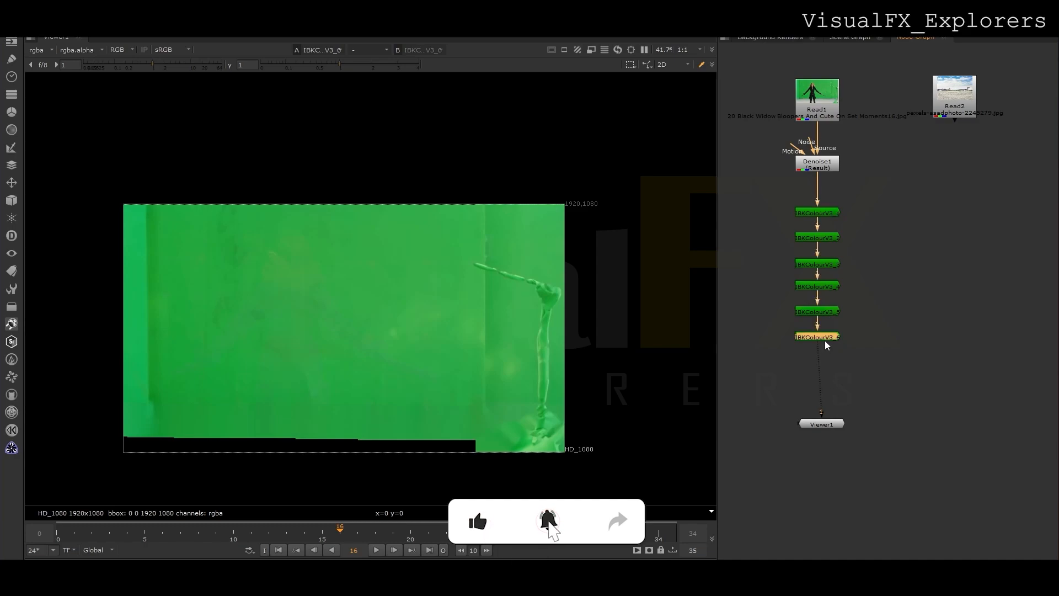
Duplicate the sixth IBKColour node and place the copy at the end of the chain
key(ctrl+c)
key(ctrl+v)
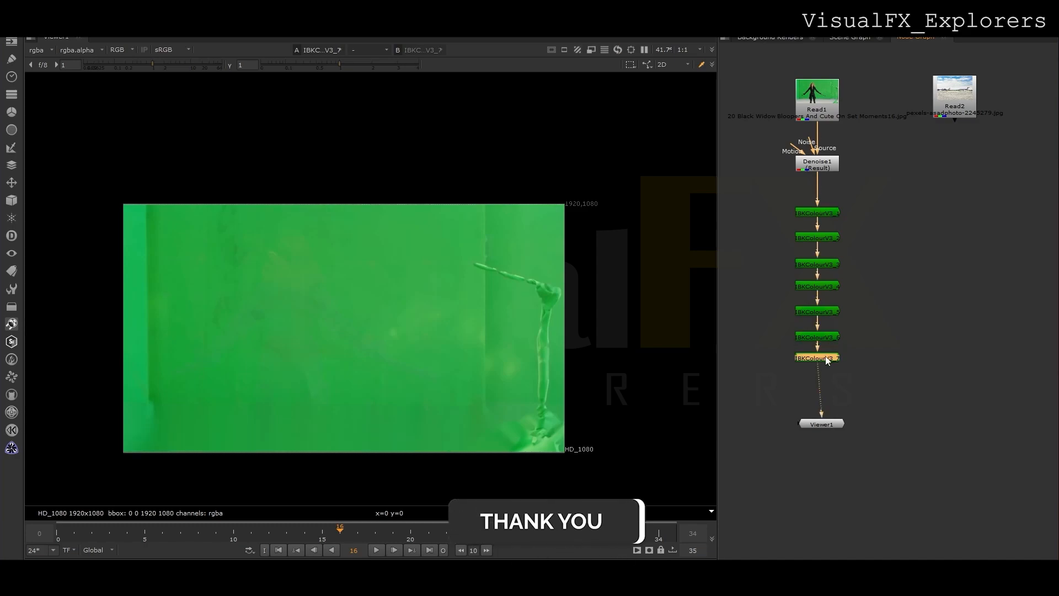
drag(824, 350, 825, 360)
Add an IBKGizmoV3 node beside the chain with its c input fed by the last IBKColour node
scroll(897, 292, up, 1)
middle_drag(897, 293, 862, 309)
click(892, 309)
key(Tab)
text(IBKG)
key(Return)
click(848, 213)
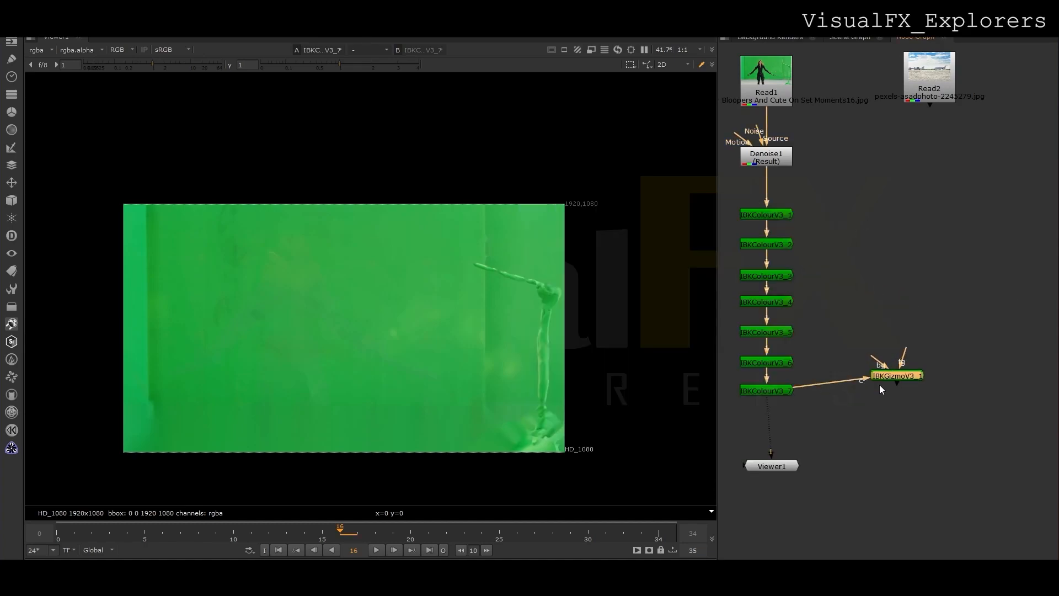
Connect the IBKGizmo's fg input to Denoise1 through a dot and view the gizmo's output
drag(914, 364, 767, 156)
ctrl+drag(837, 273, 894, 174)
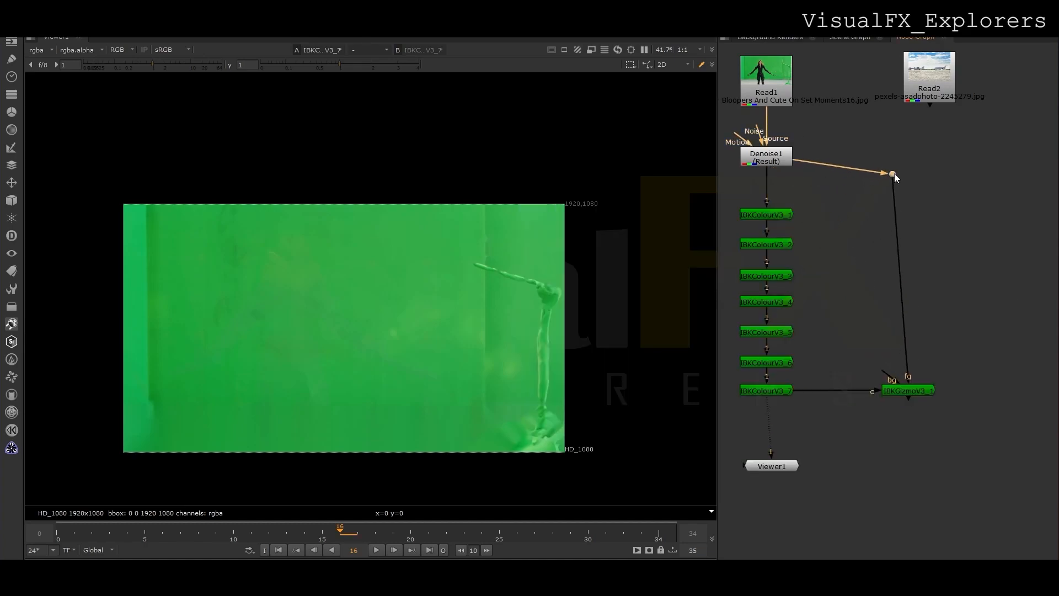
click(905, 389)
key(1)
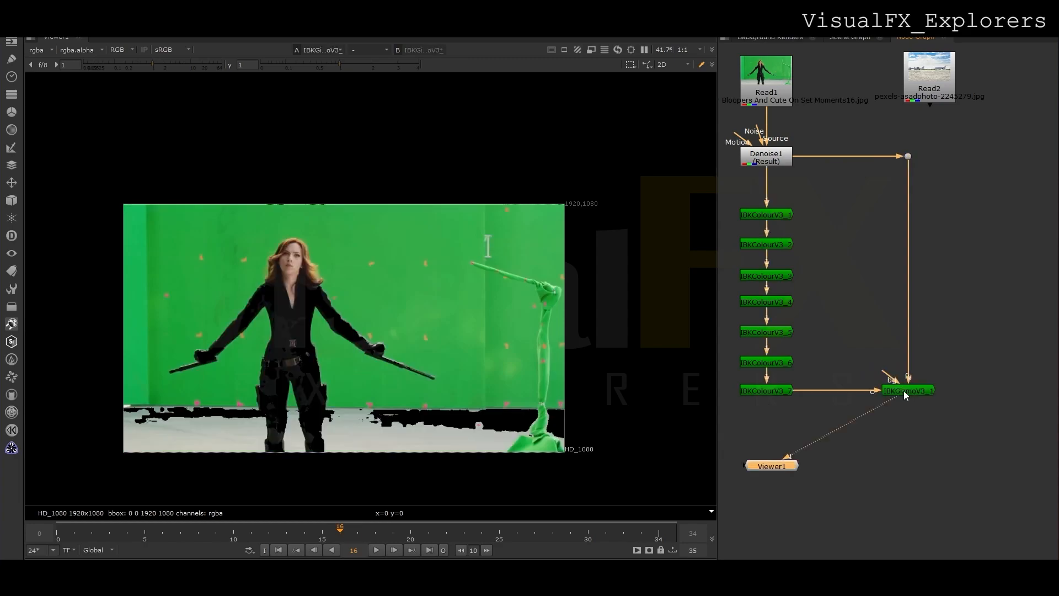
Adjust the IBKGizmo's settings to key out the green backdrop and close its properties
key(Return)
click(610, 272)
click(848, 210)
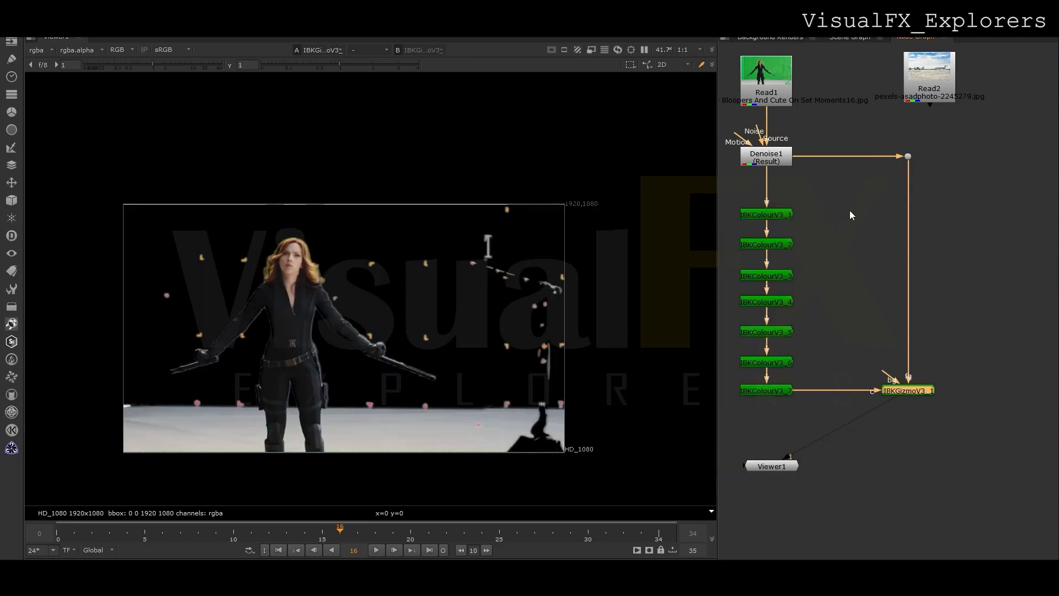
Check the keyed result at frames 3 and 34
click(109, 533)
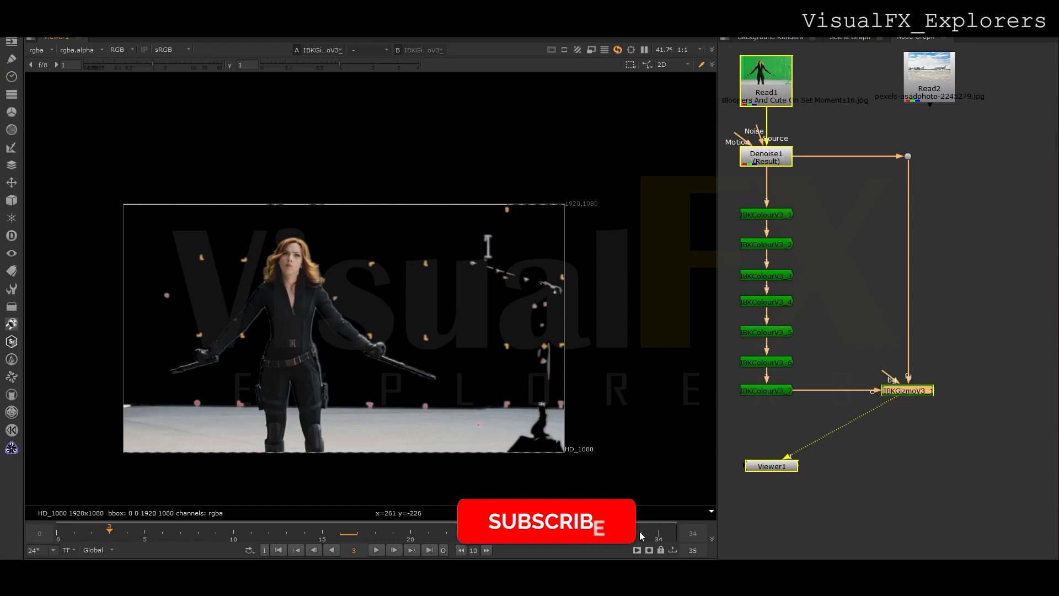
click(659, 533)
scroll(988, 383, down, 2)
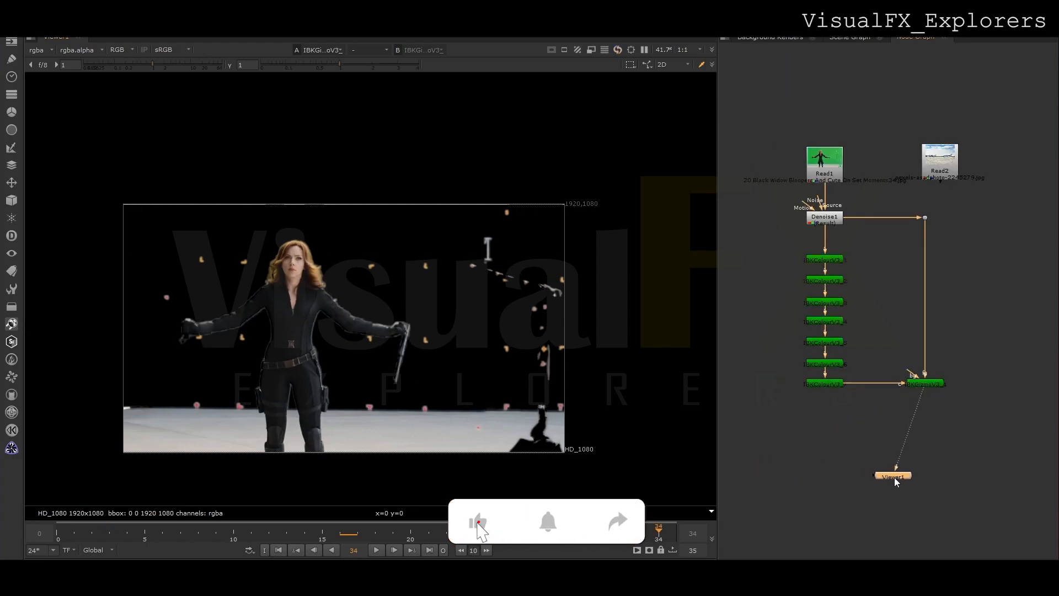
Add a Tracker node fed by Read1 and show its output in the viewer
click(828, 166)
key(1)
key(Tab)
text(TR)
click(827, 192)
click(864, 181)
key(1)
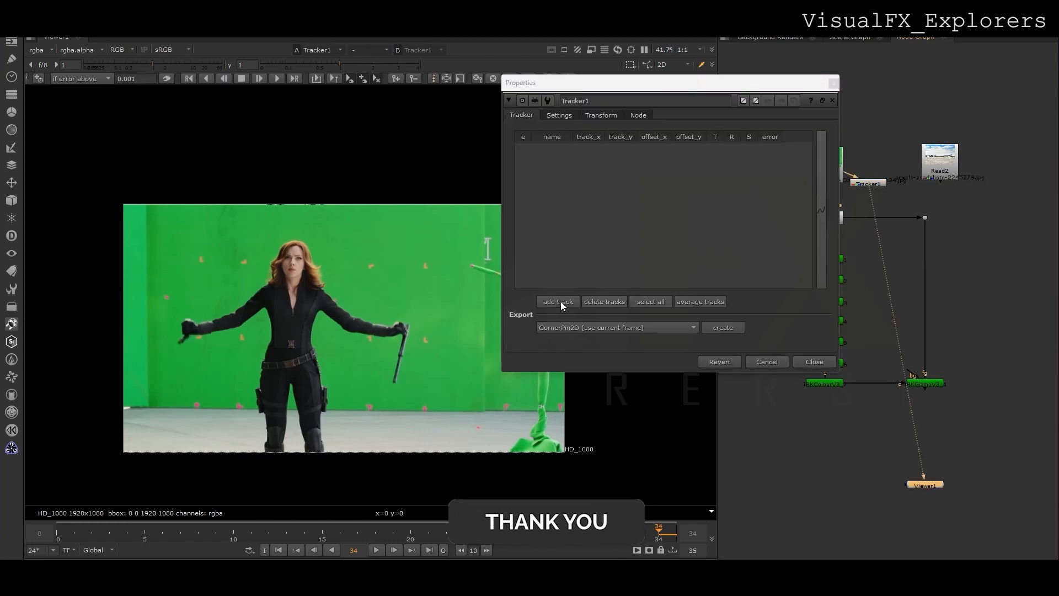
Add a track on the orange marker beside the woman's head and track it backwards from frame 34
click(559, 303)
scroll(371, 277, up, 5)
drag(373, 281, 374, 262)
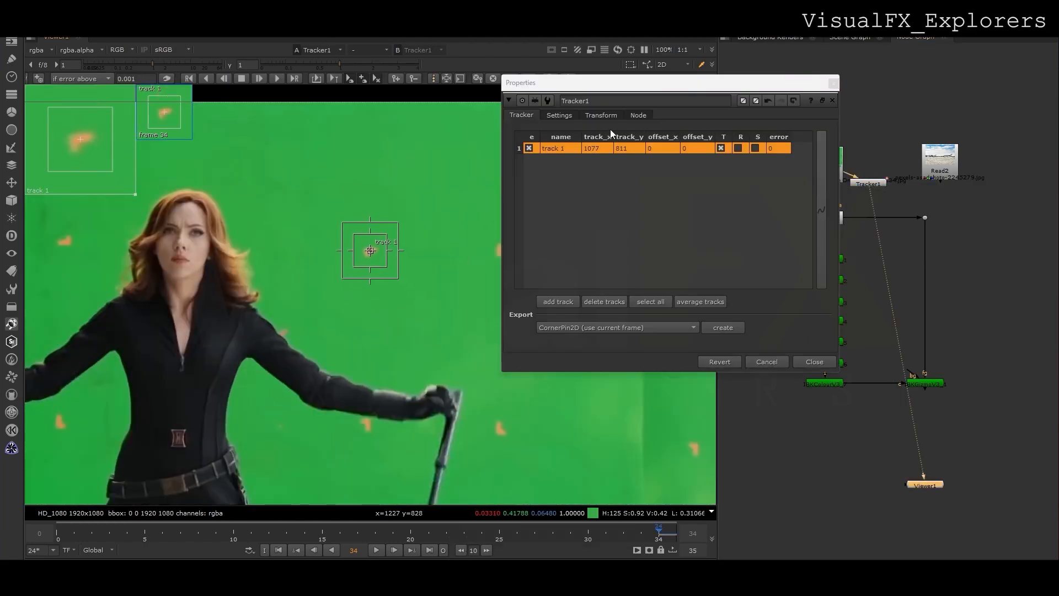
click(208, 78)
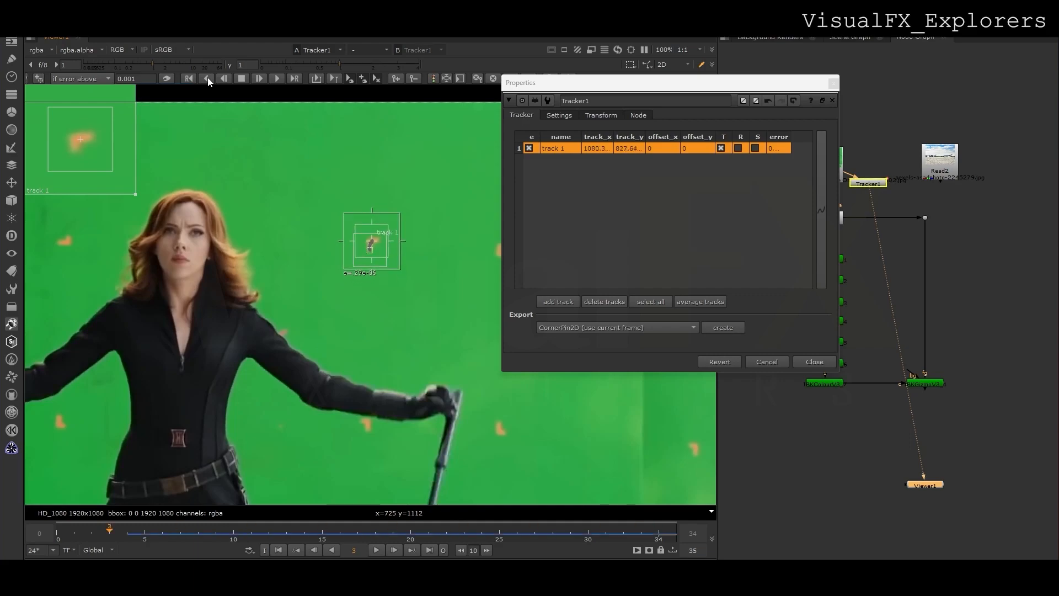
Set the Tracker1 transform to match-move with the current frame as its reference frame, and close its properties
click(601, 115)
click(599, 132)
click(599, 157)
click(631, 144)
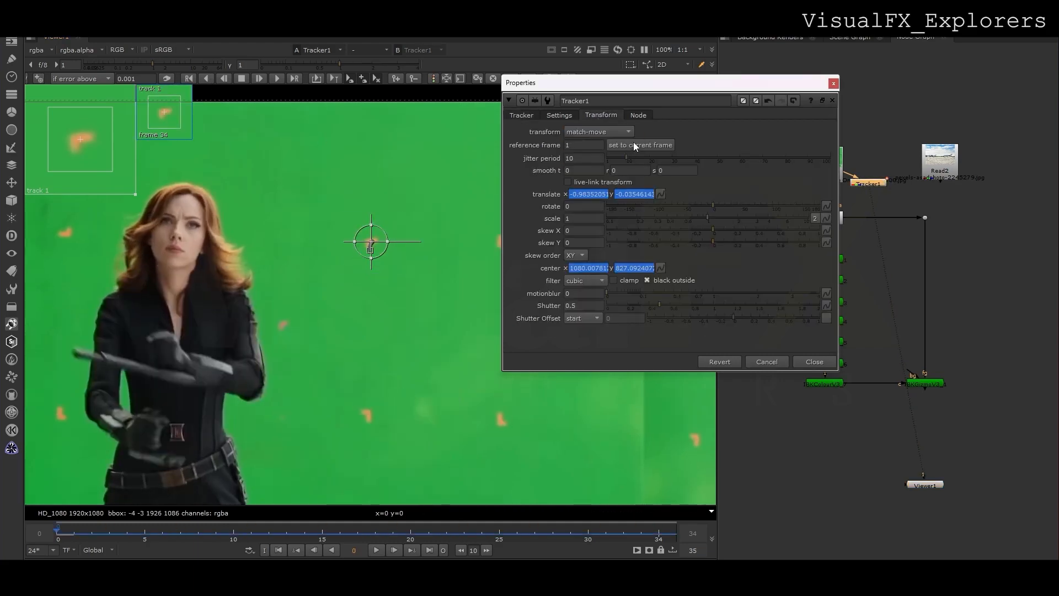
click(833, 83)
Detach Tracker1 and set it aside, and add a Merge node compositing the IBKGizmo output over Read2
drag(868, 183, 871, 195)
middle_drag(940, 406, 879, 375)
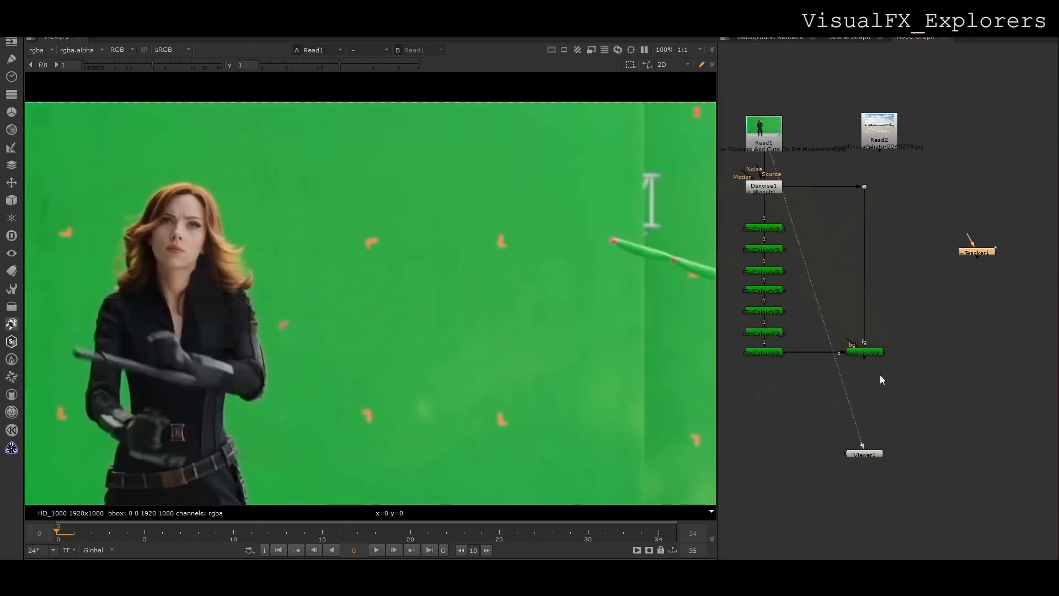
key(m)
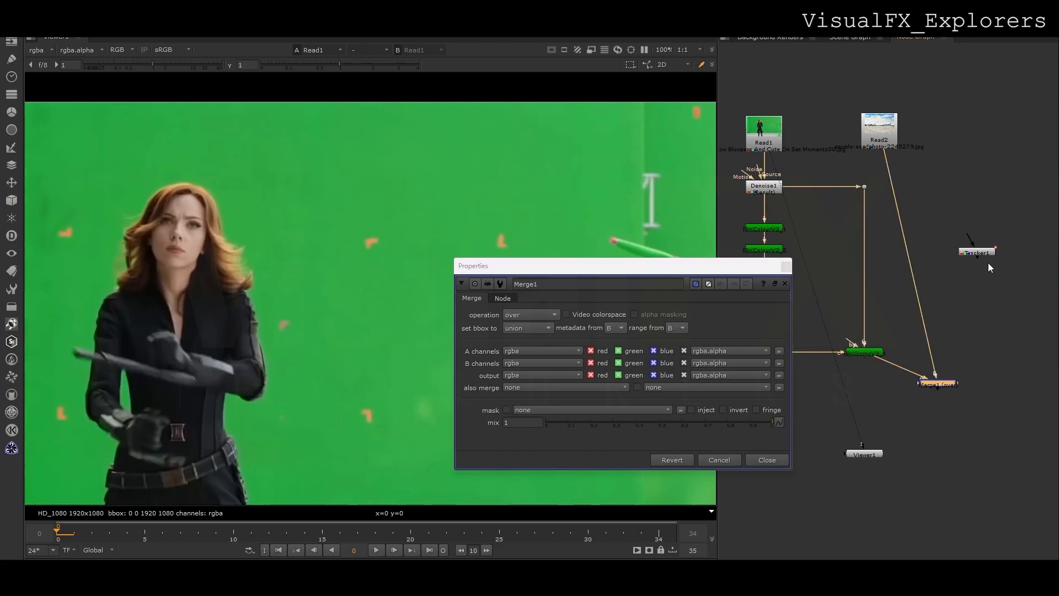
drag(993, 253, 1035, 247)
Insert a Reformat node below Read2 and view the full Merge1 composite with all node properties closed
drag(869, 125, 932, 122)
key(Tab)
text(REF)
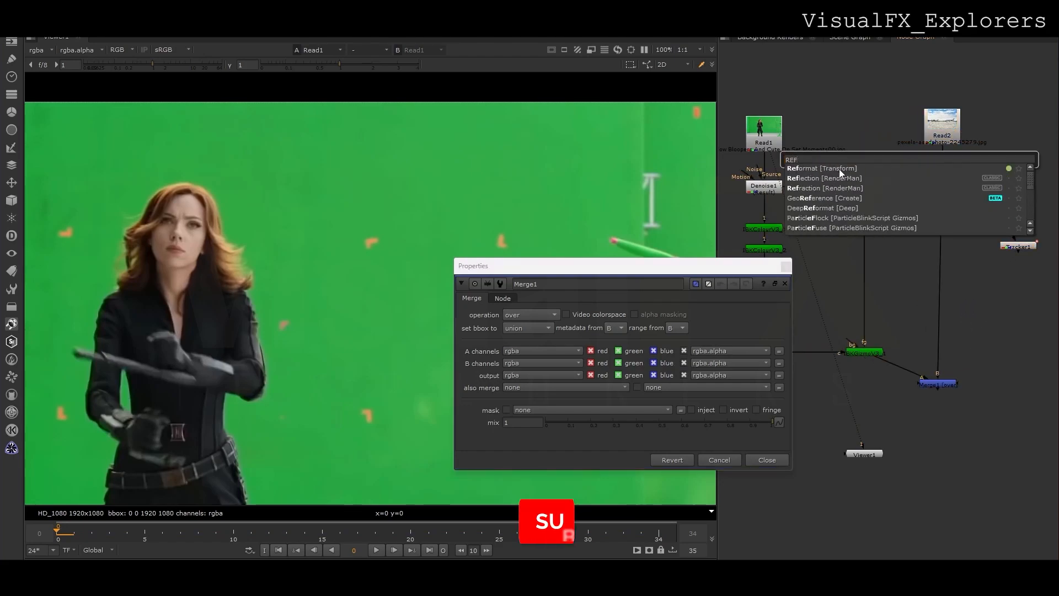
key(Return)
click(938, 383)
key(1)
key(minus)
click(856, 266)
click(785, 266)
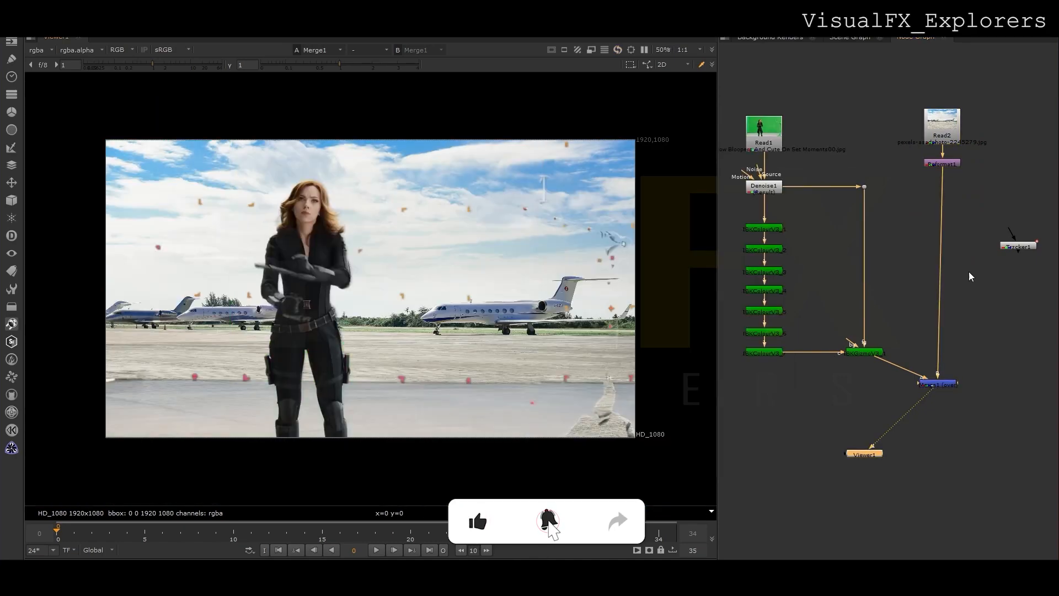
Insert a Transform below the background's Reformat, scale the airfield to 1.75, reposition it behind the woman, and close the properties
key(t)
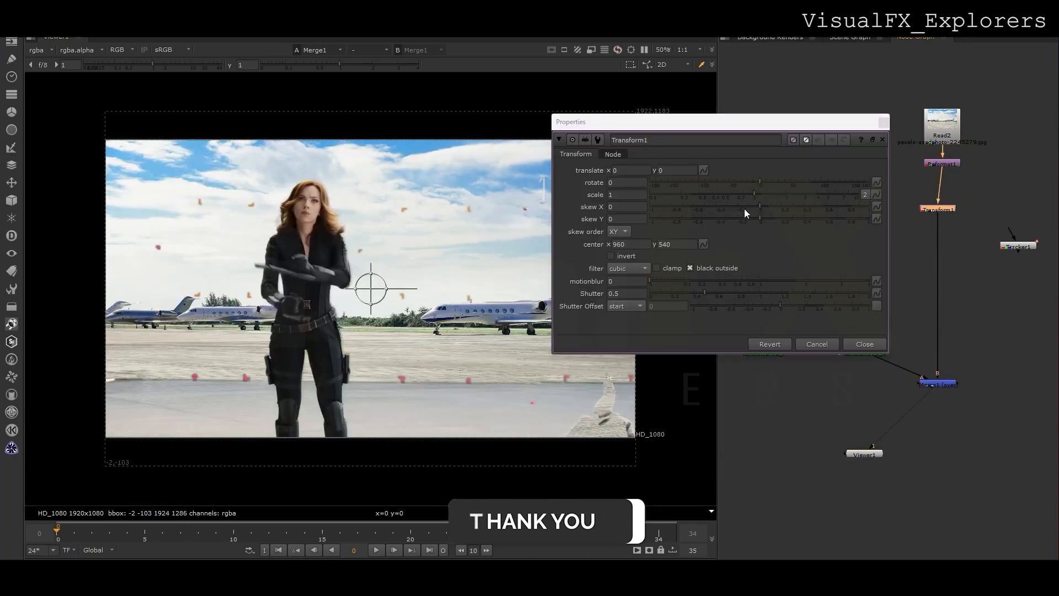
click(778, 195)
drag(779, 196, 780, 194)
drag(374, 288, 371, 248)
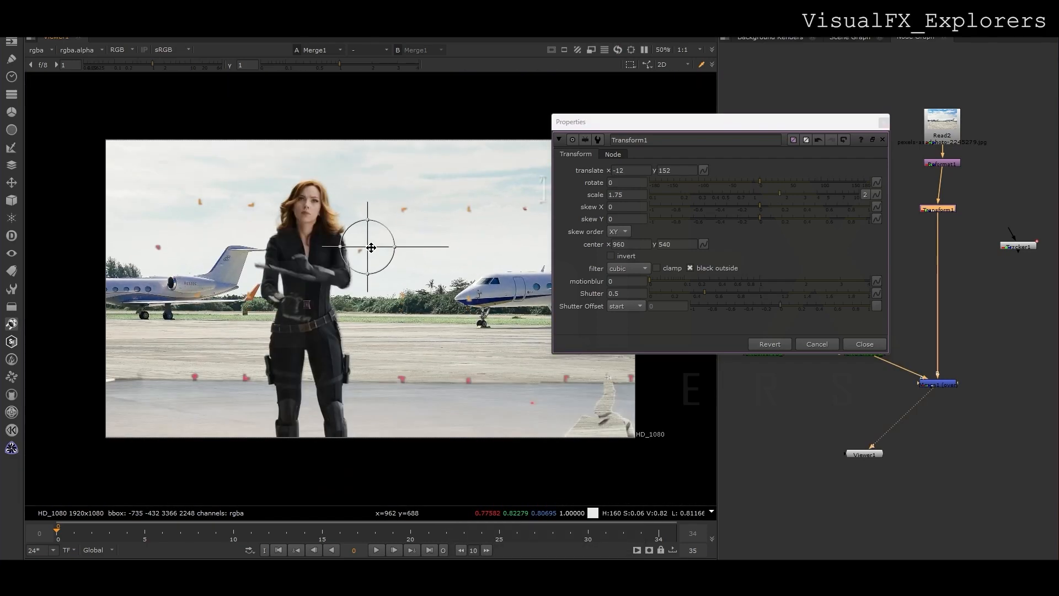
drag(372, 247, 334, 250)
click(884, 122)
Insert Tracker1 into the background branch between Transform1 and Merge1, and straighten the nodes above it
drag(1019, 246, 939, 249)
drag(945, 167, 941, 166)
drag(947, 147, 942, 144)
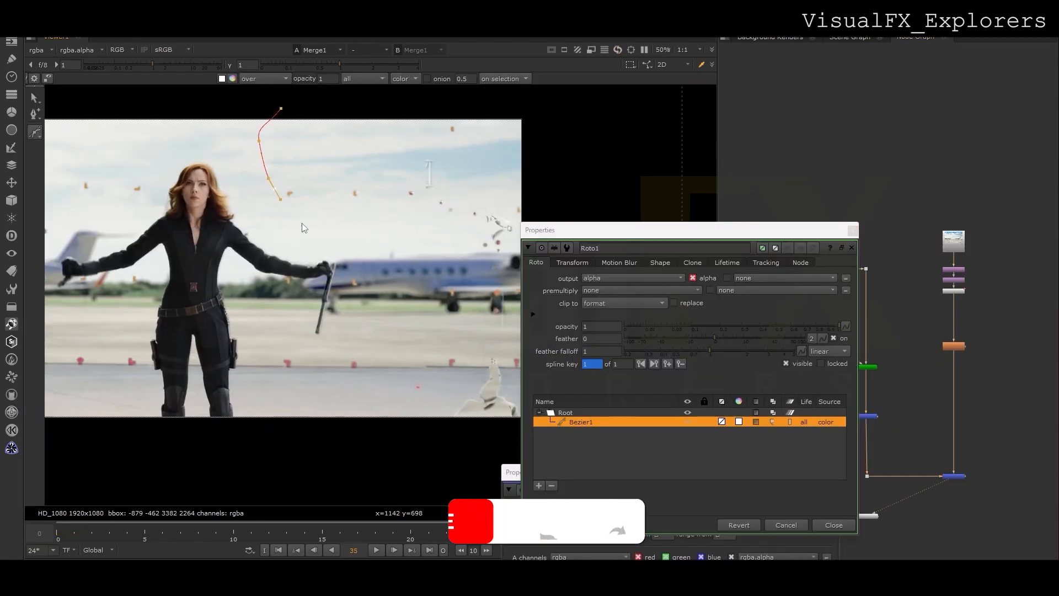
Finish a closed Roto1 bezier on frame 35 enclosing the markers and clutter beyond the woman's baton, extending past the image border
middle_drag(460, 338, 420, 337)
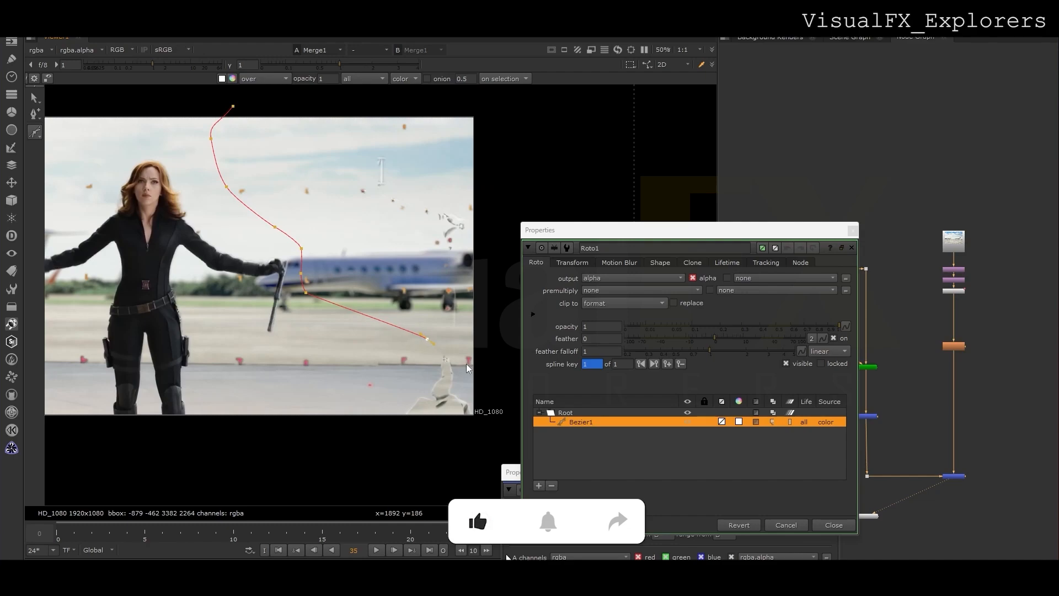
middle_drag(387, 432, 313, 443)
click(430, 466)
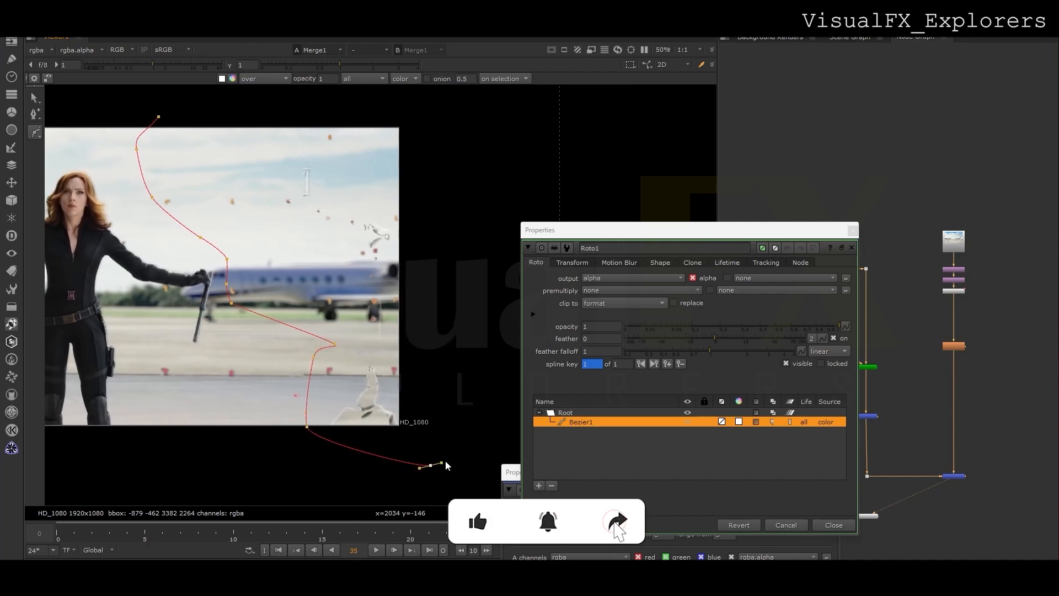
click(483, 407)
click(489, 166)
click(399, 106)
click(247, 105)
click(158, 117)
scroll(157, 117, down, 2)
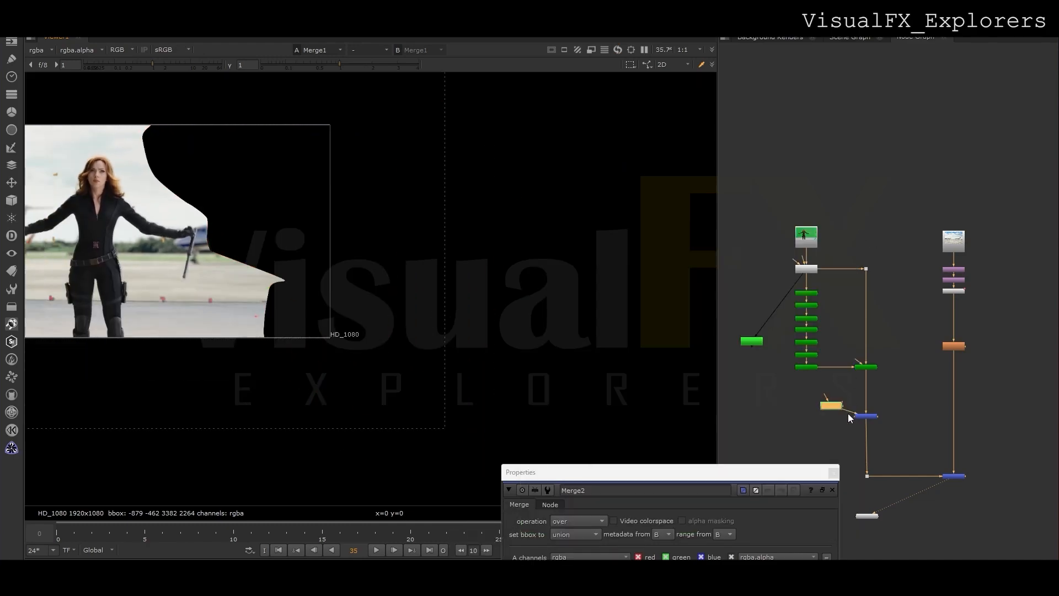
Set the Merge2 operation to stencil and close its properties
click(577, 521)
click(568, 549)
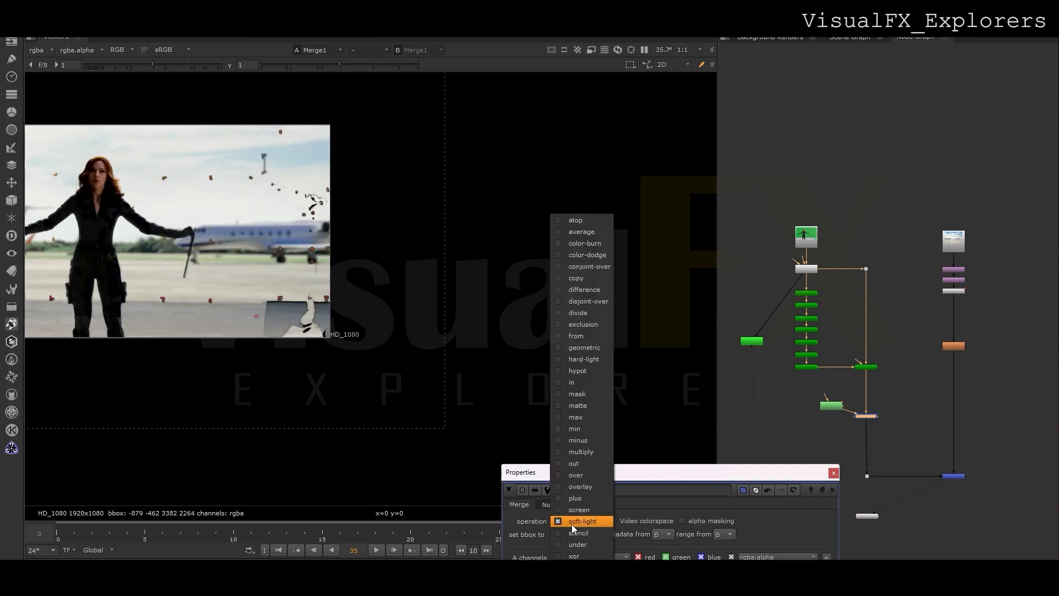
click(571, 522)
click(574, 535)
middle_drag(252, 249, 419, 273)
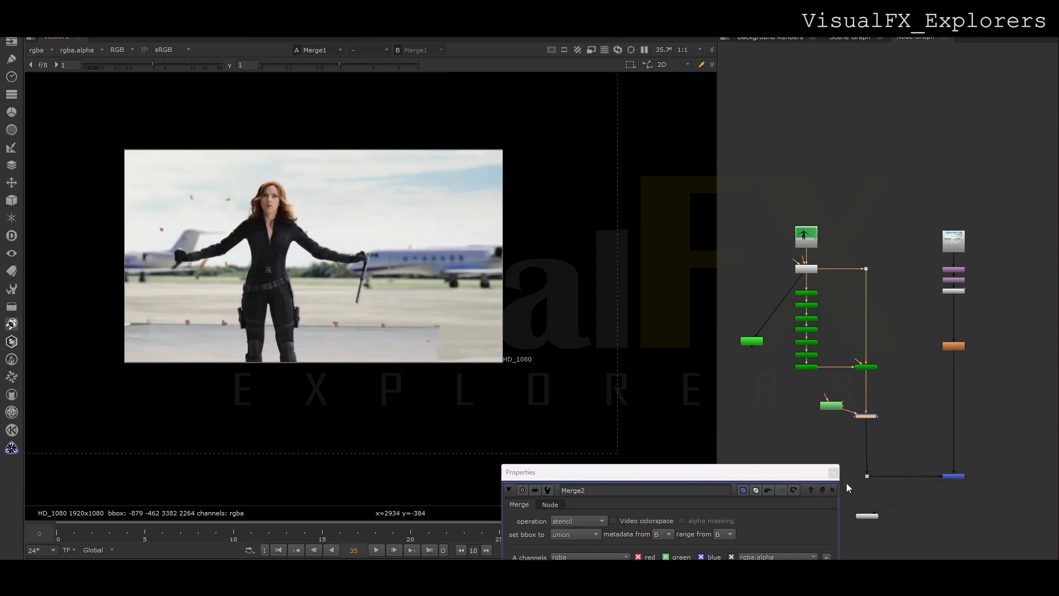
click(833, 473)
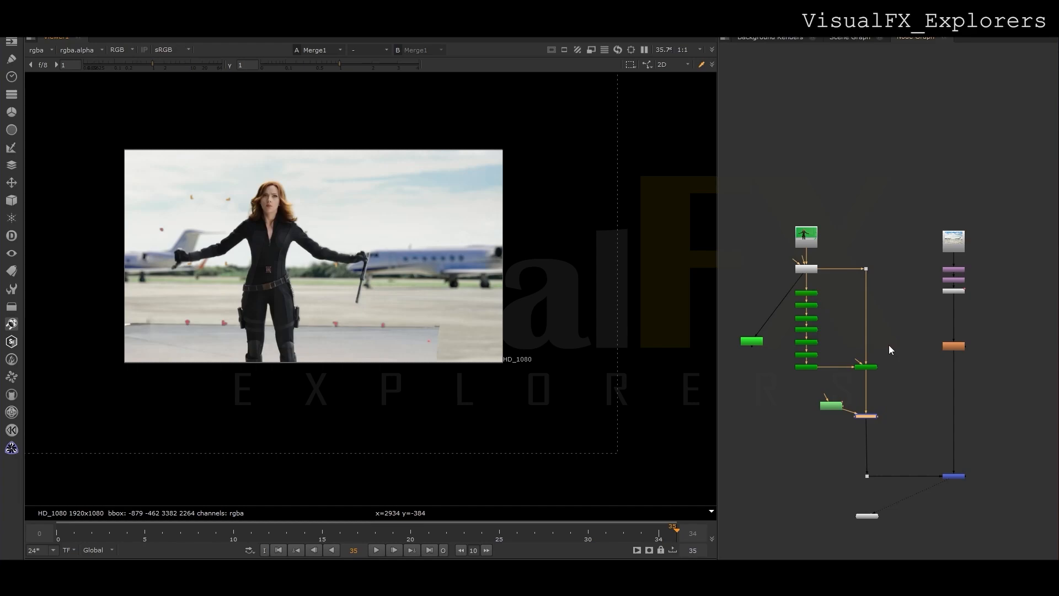
Line up the Roto1 node with Merge2 in the node graph, leaving its properties closed
double_click(831, 405)
scroll(339, 307, up, 1)
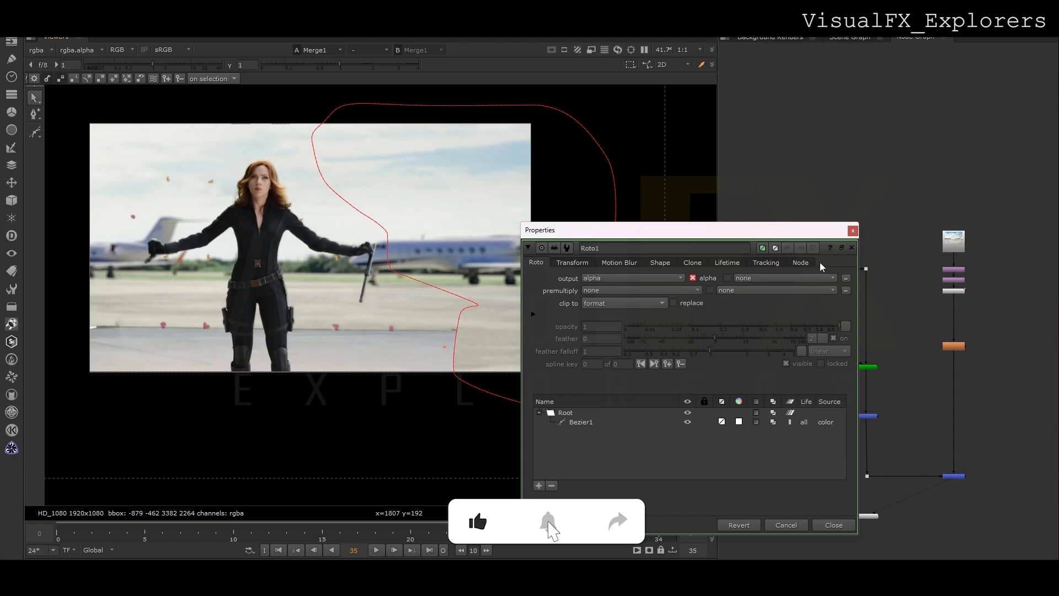
click(853, 231)
drag(830, 406, 827, 417)
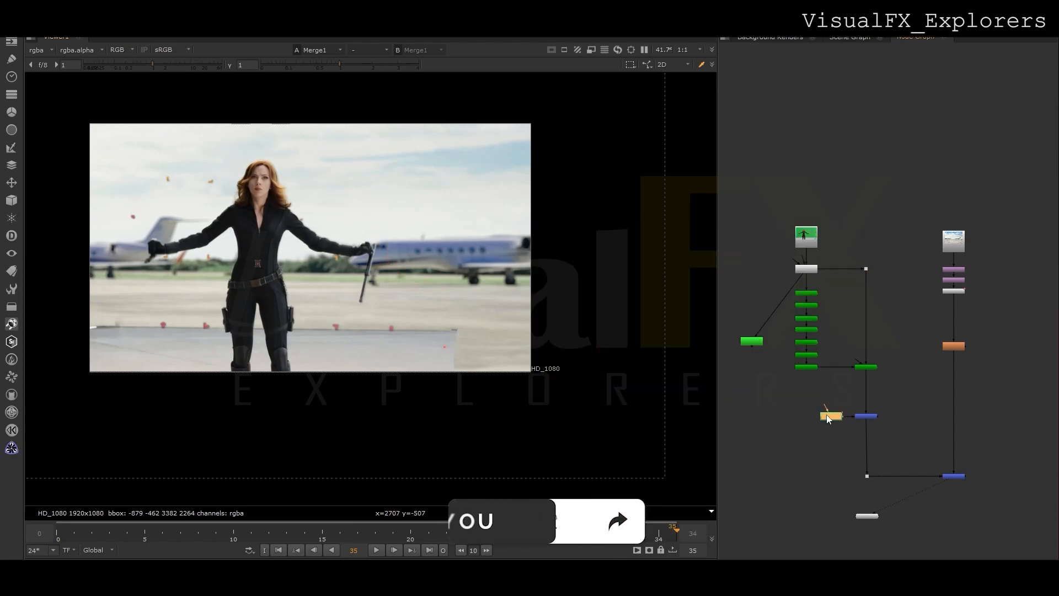
Check the Bezier1 mask against the woman's arms and batons across the frame range
double_click(828, 417)
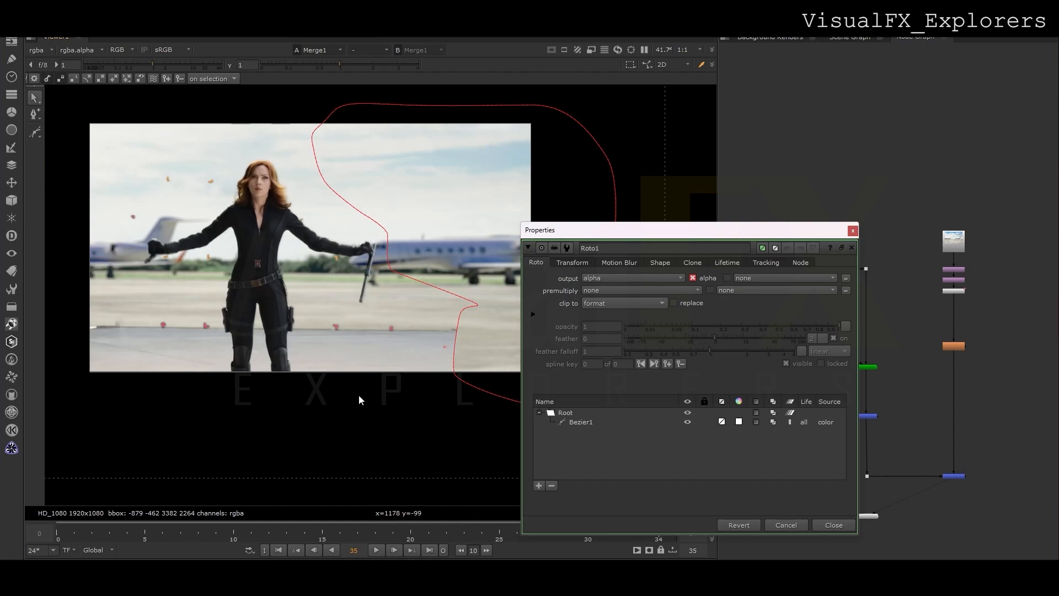
click(56, 537)
click(387, 242)
drag(302, 537, 535, 538)
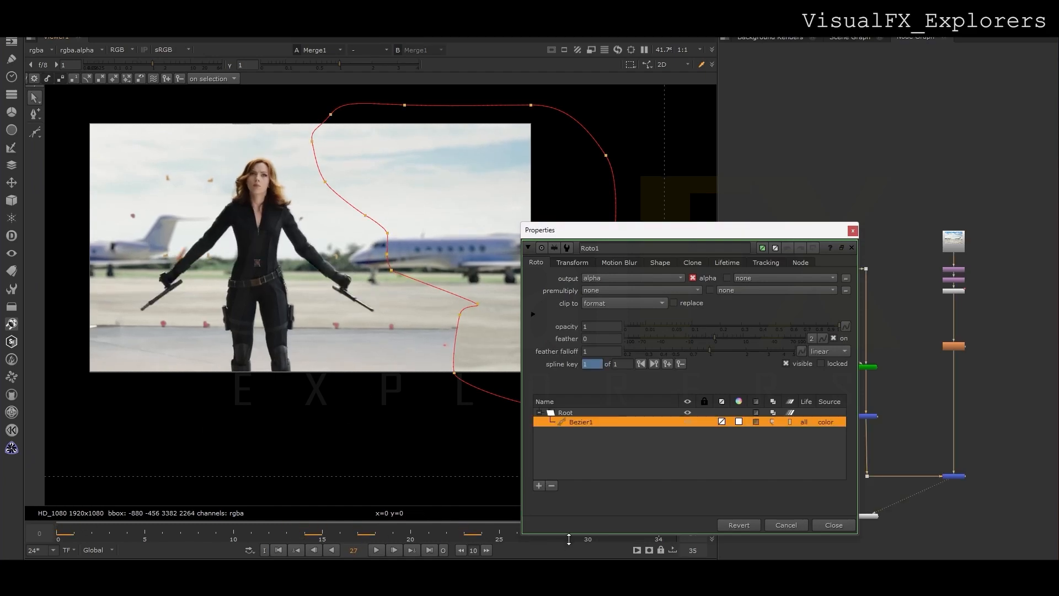
click(852, 232)
Draw a second closed Roto1 bezier on frame 0 around the sky markers above the tail of the plane behind the woman
click(56, 535)
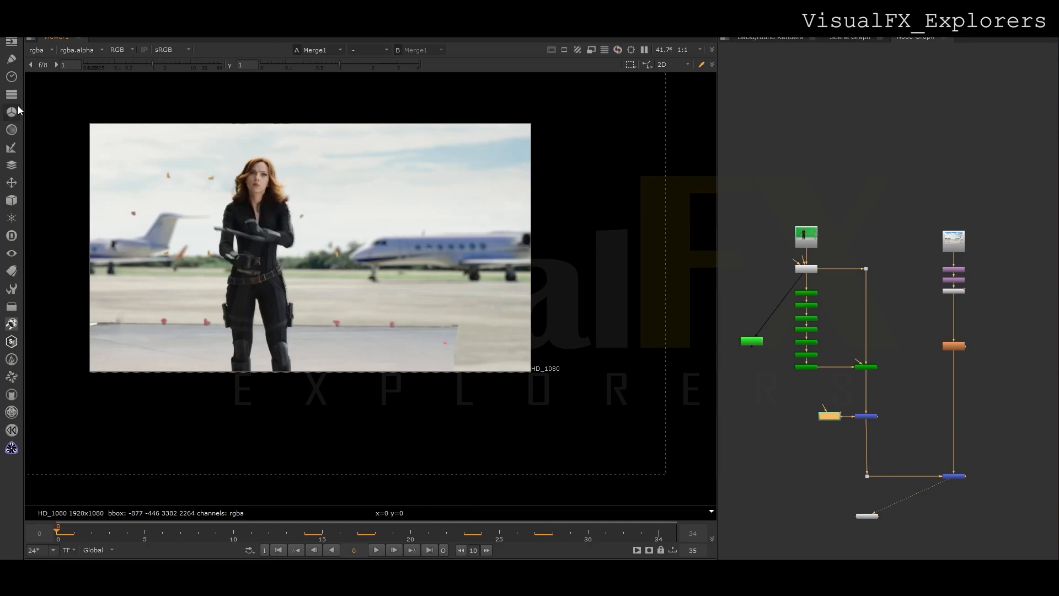
double_click(826, 417)
click(34, 132)
scroll(165, 186, up, 2)
middle_drag(174, 188, 210, 189)
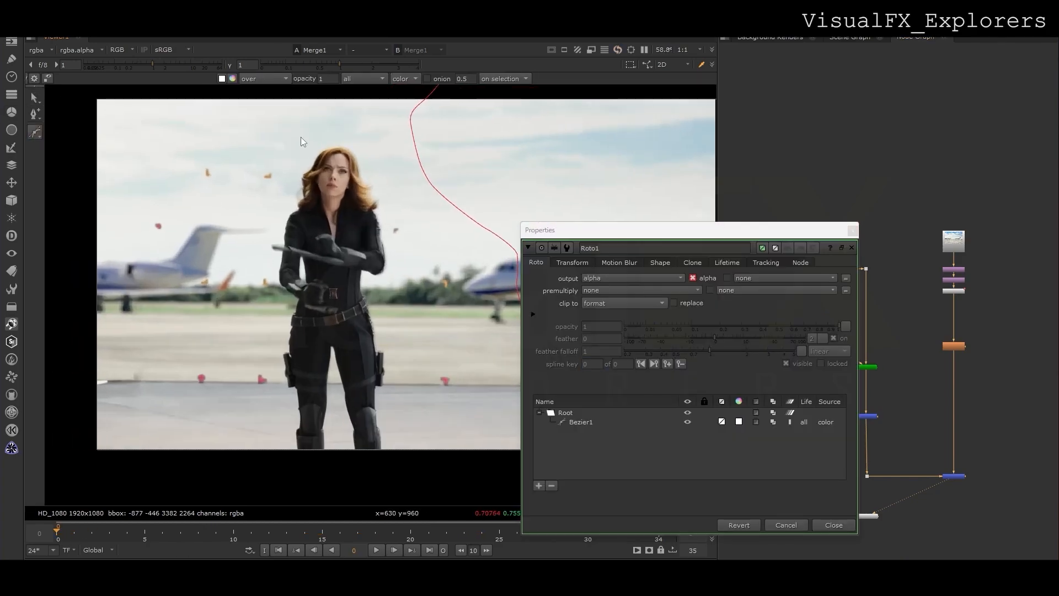
click(285, 131)
click(281, 172)
click(275, 193)
click(250, 209)
click(218, 234)
click(156, 259)
click(85, 194)
click(126, 116)
click(228, 101)
click(294, 107)
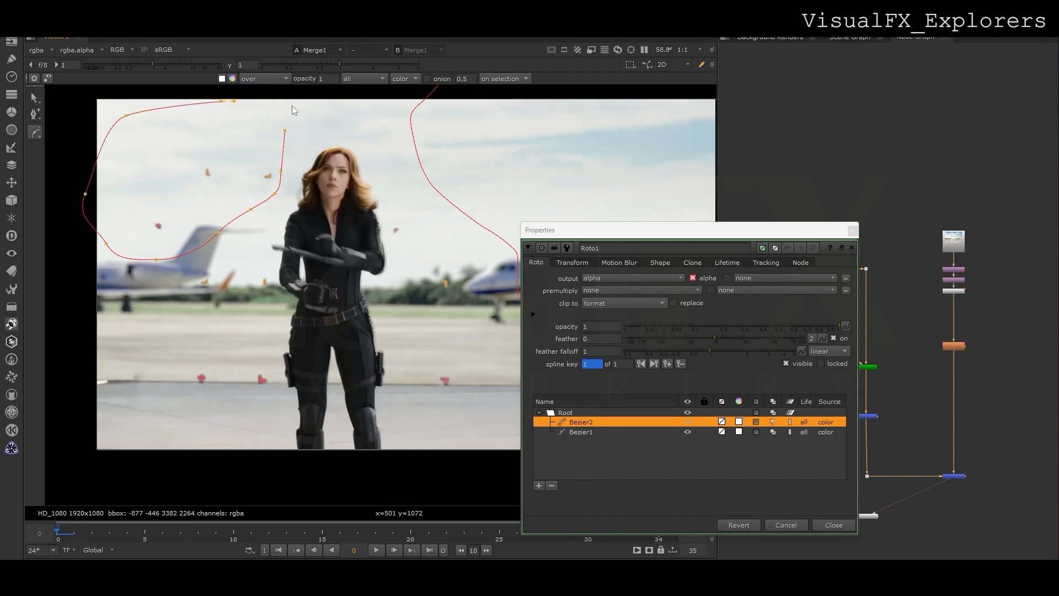
click(285, 131)
Keyframe Bezier2 on frames 3 and 5, pulling its lower point clear of the raised baton tip
drag(350, 534, 109, 534)
drag(251, 209, 235, 203)
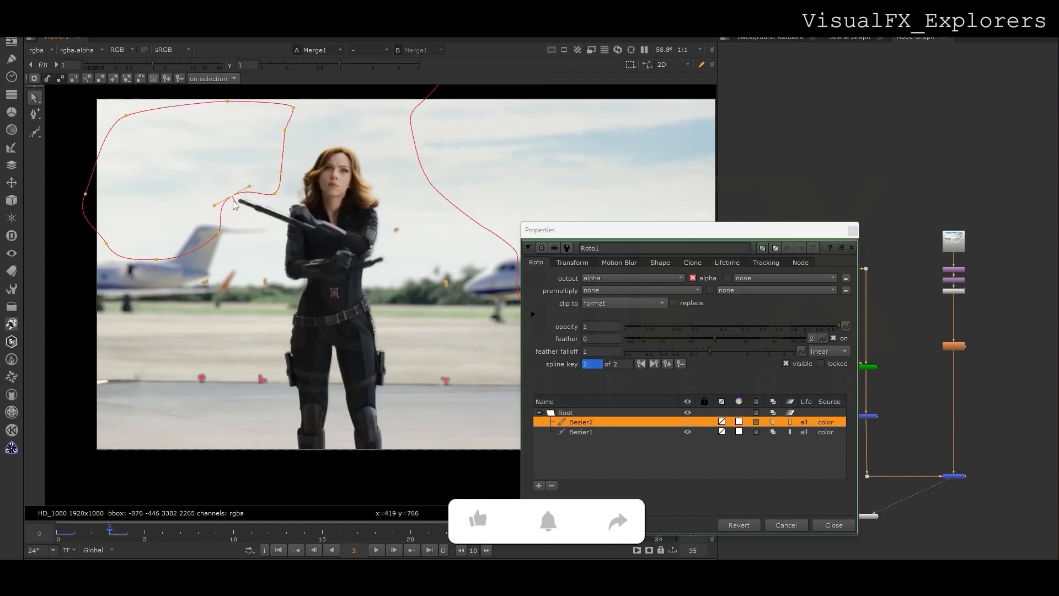
drag(84, 532, 145, 535)
drag(231, 197, 231, 187)
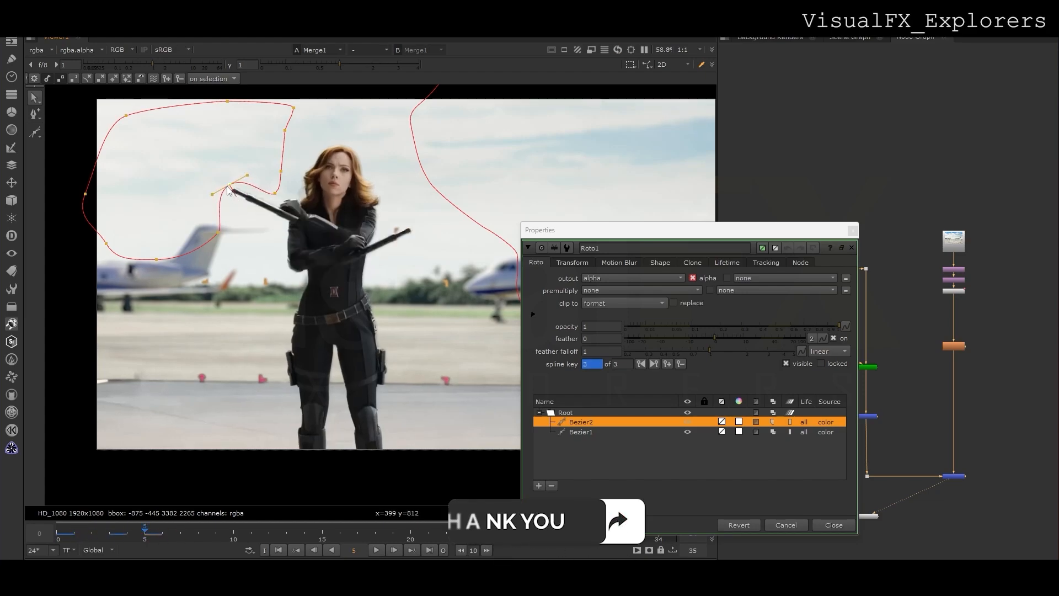
Draw a closed bezier on frame 34 around the small marker above the woman's upper arm, and move the properties window clear of it
drag(179, 535, 431, 538)
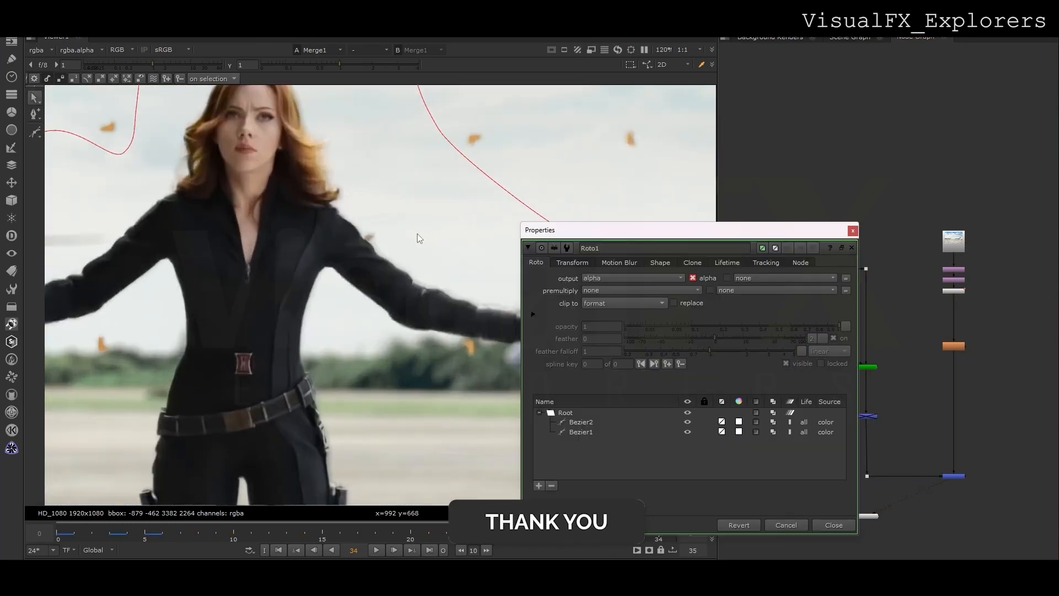
click(34, 132)
scroll(341, 227, up, 4)
click(373, 219)
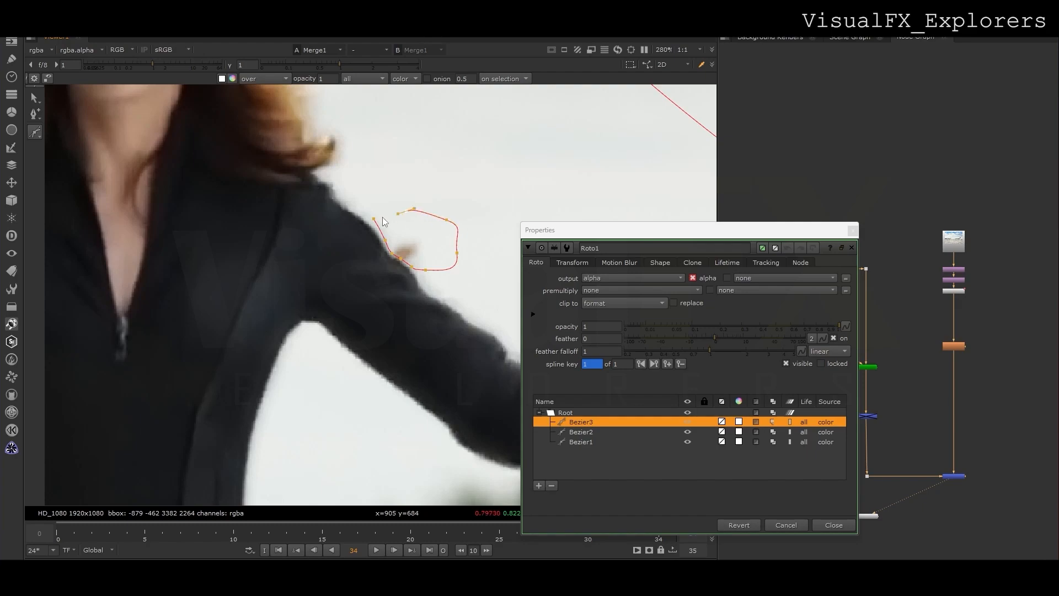
click(375, 219)
drag(604, 230, 785, 230)
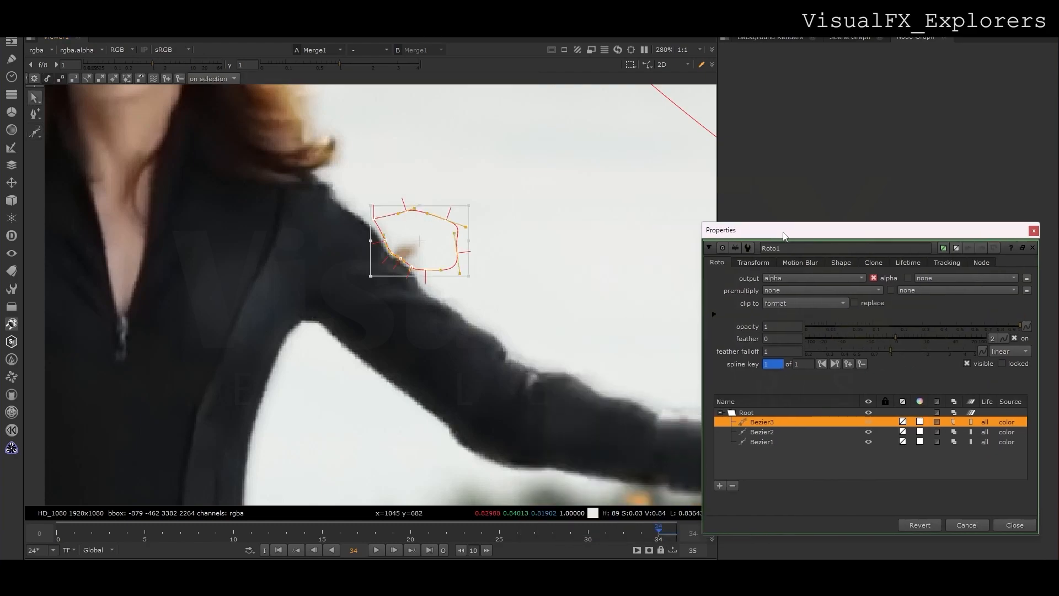
Keyframe the whole Bezier3 shape on frame 30 so it surrounds the small marker beside the woman's arm
key(Left)
key(Left)
key(Left)
key(Left)
drag(439, 251, 429, 261)
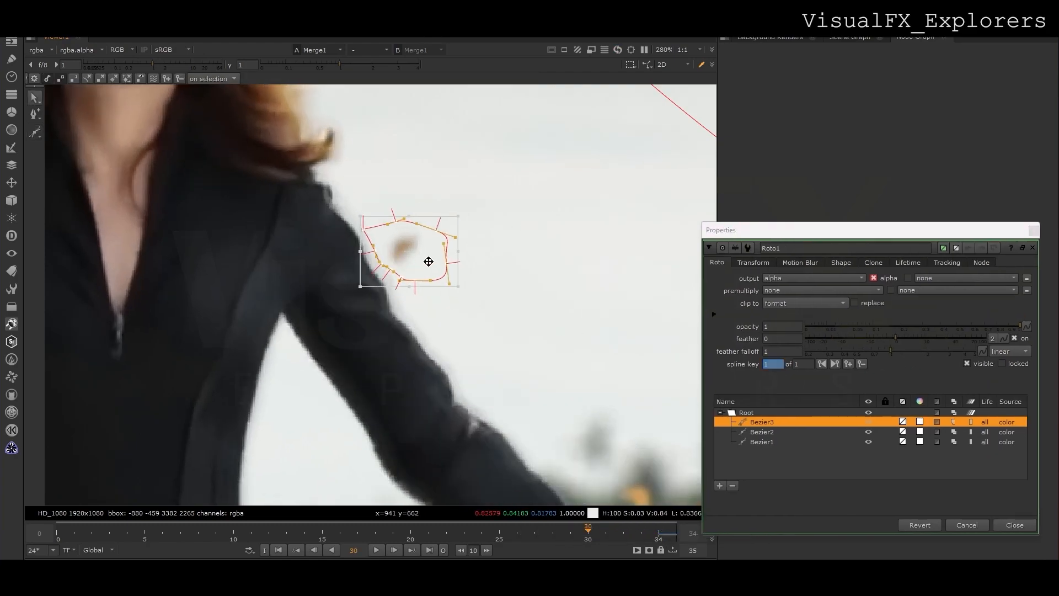
Keyframe Bezier3 backwards from frame 30 to frame 7, reshaping it around the marker without cutting into the arm or baton
drag(468, 205, 386, 238)
key(Left)
key(Left)
key(Left)
key(Left)
key(Left)
key(Left)
key(Left)
key(Left)
key(Left)
key(Left)
key(Left)
key(Left)
key(Left)
key(Left)
key(Left)
key(Left)
key(Left)
key(Left)
key(Left)
key(Left)
key(Left)
key(Left)
key(Left)
click(412, 259)
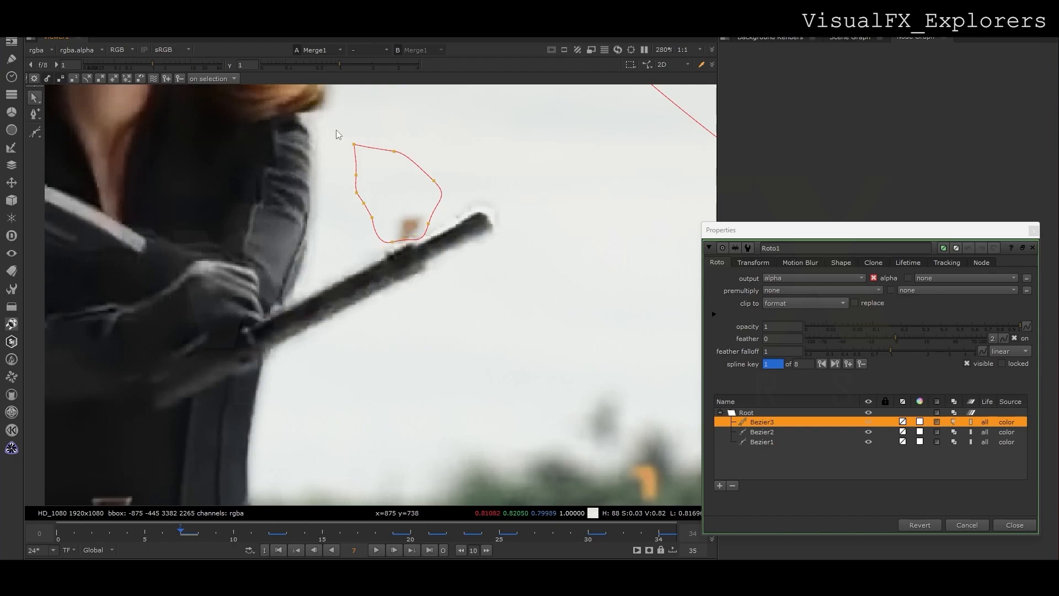
Reselect the whole Bezier3 shape and adjust its keyframes around frame 5 to follow the marker above the baton
click(361, 219)
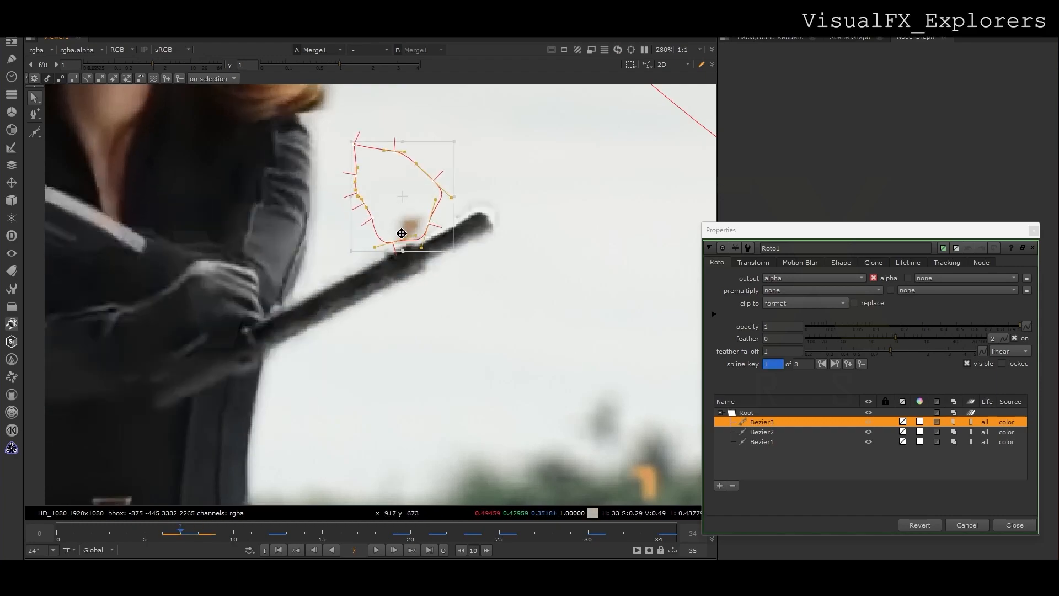
key(Left)
key(Left)
mouse_move(403, 234)
mouse_down()
mouse_move(406, 243)
mouse_move(407, 224)
mouse_move(424, 224)
mouse_move(409, 254)
mouse_up()
key(Right)
click(442, 243)
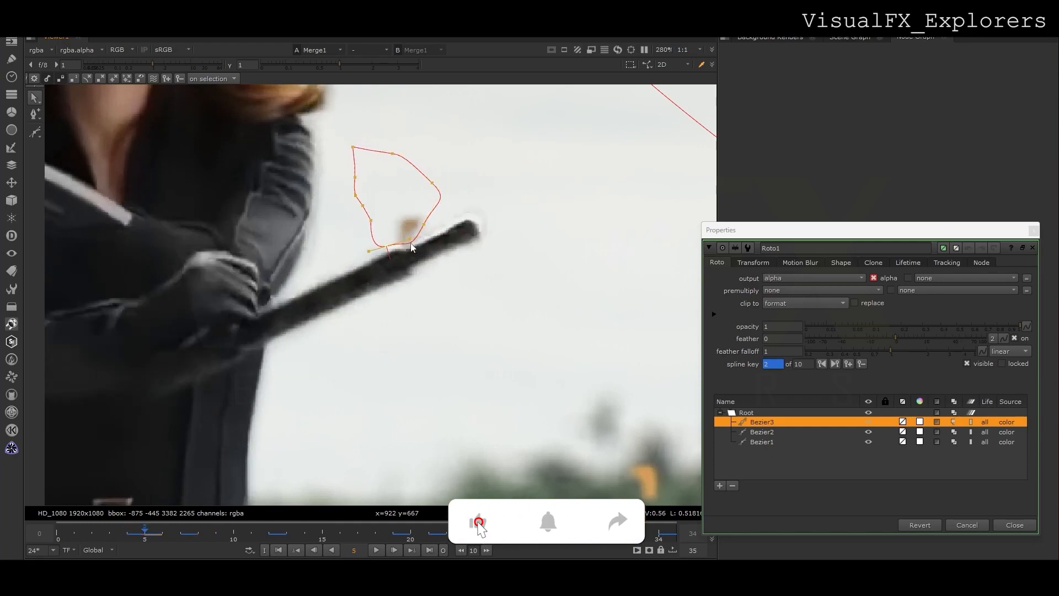
Move the whole Bezier3 shape back over the marker for the opening frames to frame 0, and close the Roto1 properties
key(Left)
key(Left)
key(Left)
key(ctrl+a)
drag(399, 228, 405, 244)
key(Left)
key(Left)
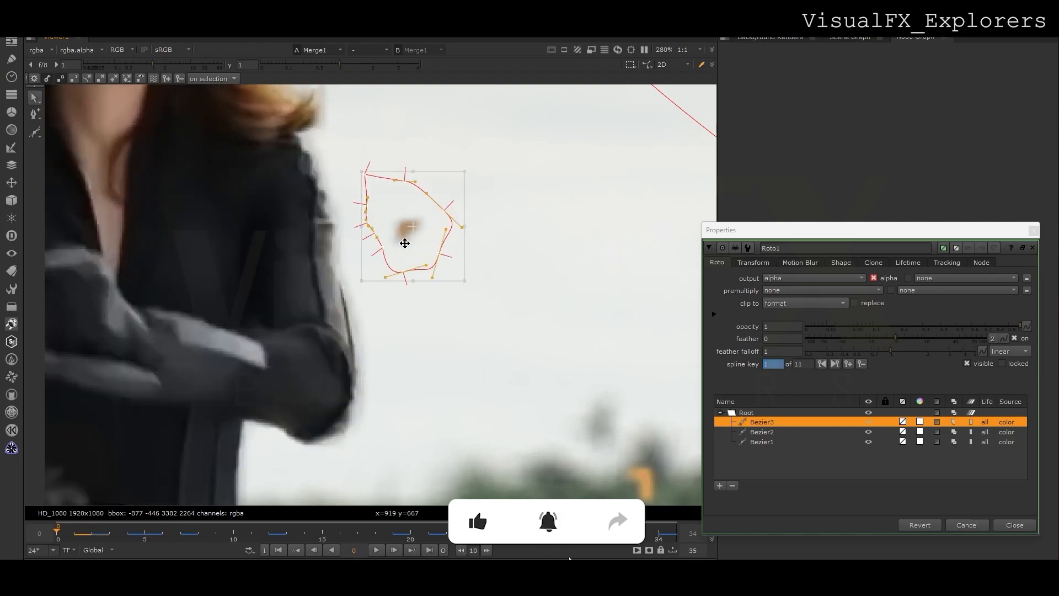
scroll(459, 335, down, 6)
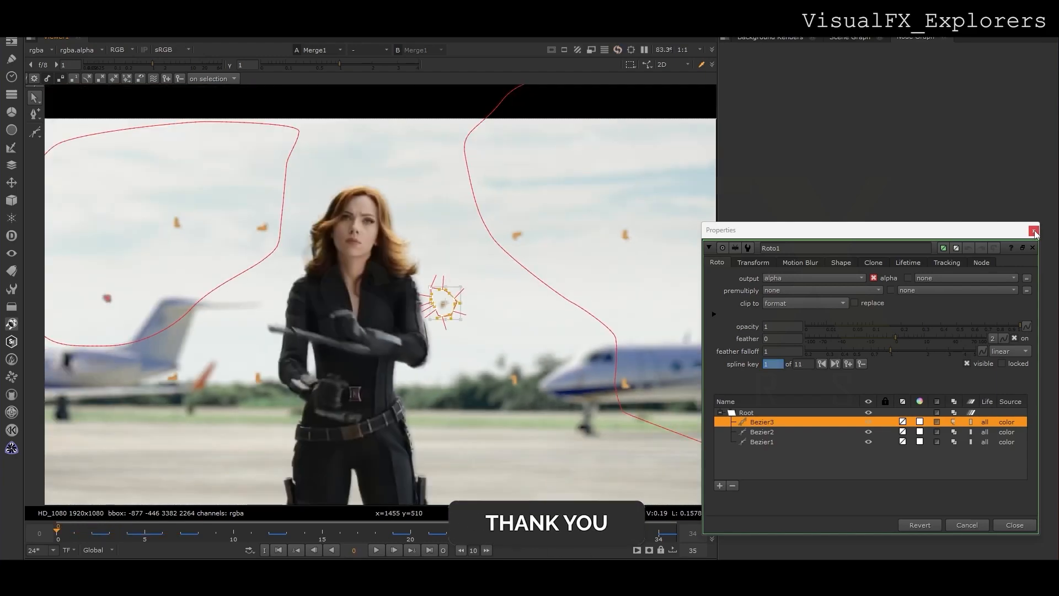
click(1033, 232)
Reopen Roto1 and draw a fourth closed bezier around the orange marker beside the woman's forearm on the plane-tail side
double_click(756, 342)
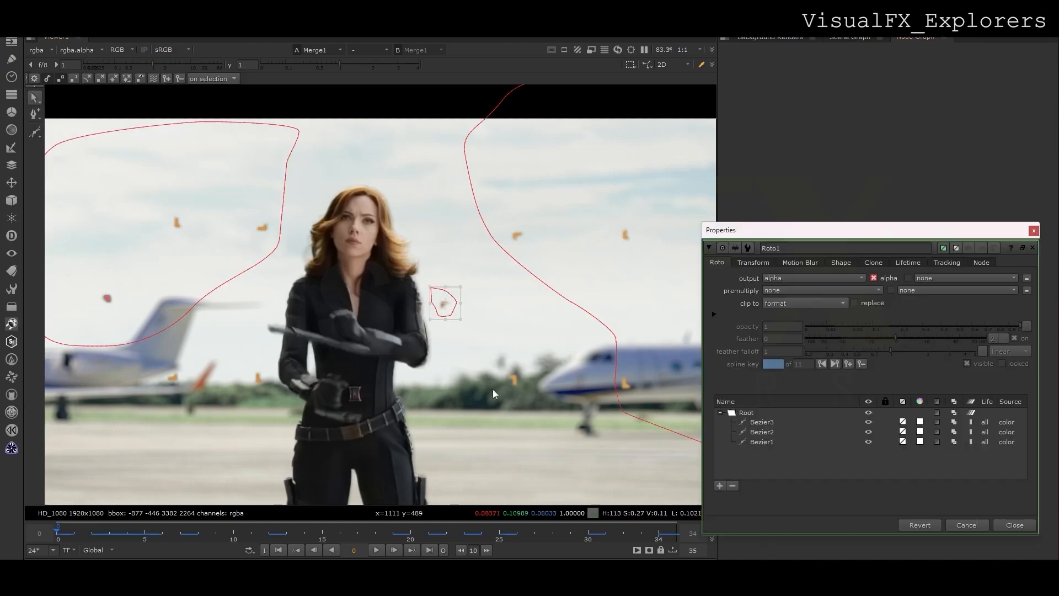
scroll(319, 284, up, 2)
middle_drag(319, 279, 381, 274)
click(378, 263)
click(371, 269)
click(375, 269)
Keyframe Bezier4 forward to frame 12, moving the whole shape over the marker beside the woman's forearm
key(Right)
key(Right)
key(Right)
key(Right)
key(Right)
key(Right)
key(Right)
key(Right)
key(Right)
key(Right)
drag(398, 297, 378, 291)
key(Right)
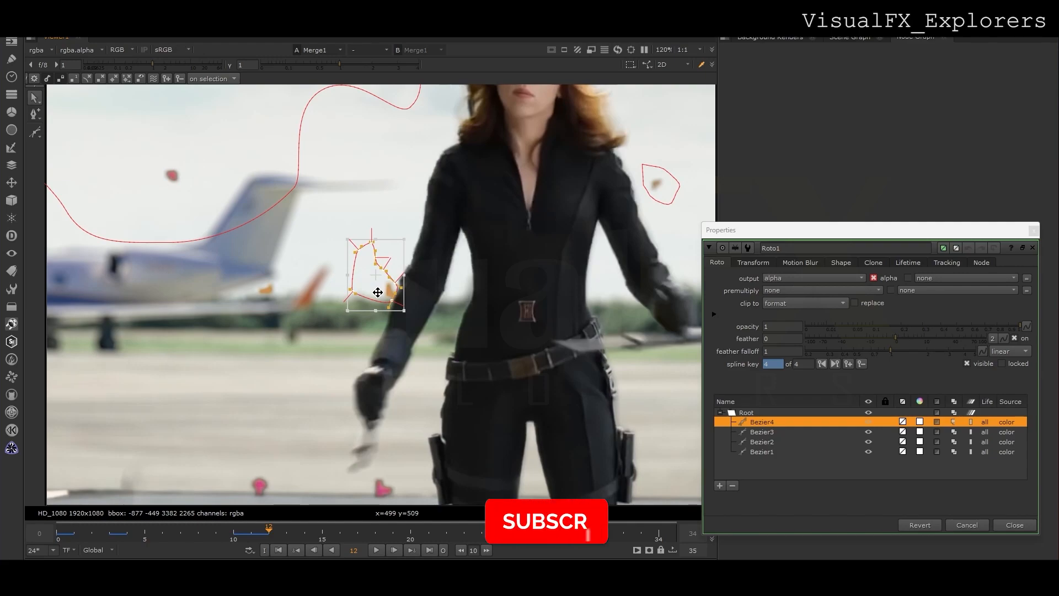
Keyframe Bezier4 from frame 12 through frame 35, moving the shape to mask the marker while keeping clear of the swinging arm
scroll(377, 293, up, 2)
key(Right)
drag(377, 293, 214, 297)
key(Right)
key(Right)
key(Right)
key(Right)
key(Right)
key(Right)
key(Right)
key(Right)
key(Right)
key(Right)
drag(215, 296, 219, 232)
key(Right)
key(Right)
key(Right)
key(Right)
key(Right)
key(Right)
key(Right)
key(Right)
key(Right)
key(Right)
key(Right)
drag(230, 357, 249, 326)
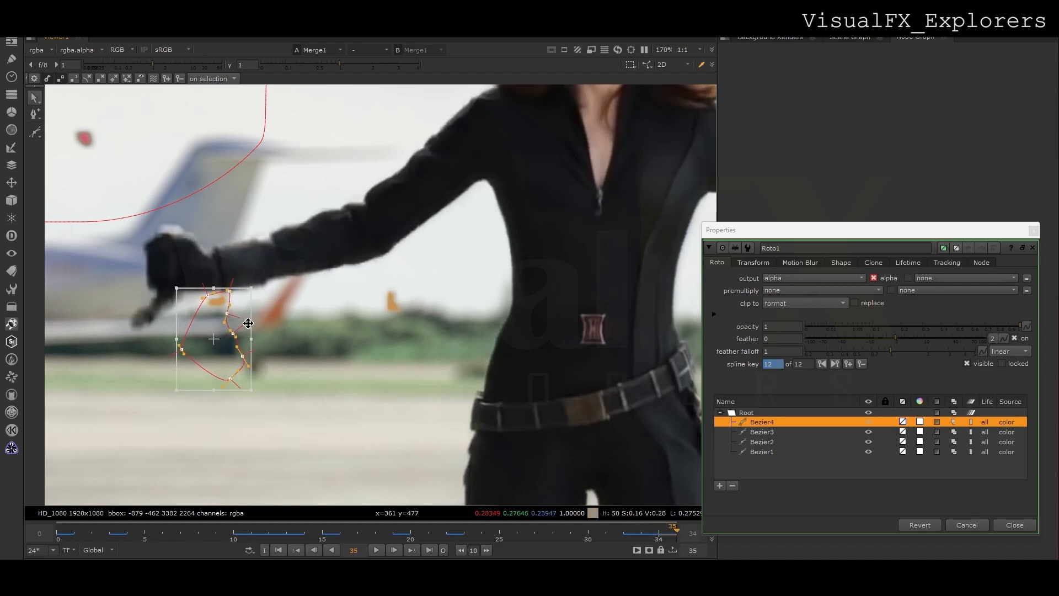
Draw a fifth closed bezier on frame 34 around the marker between the woman's outstretched arm and waist, and select all its points
click(34, 131)
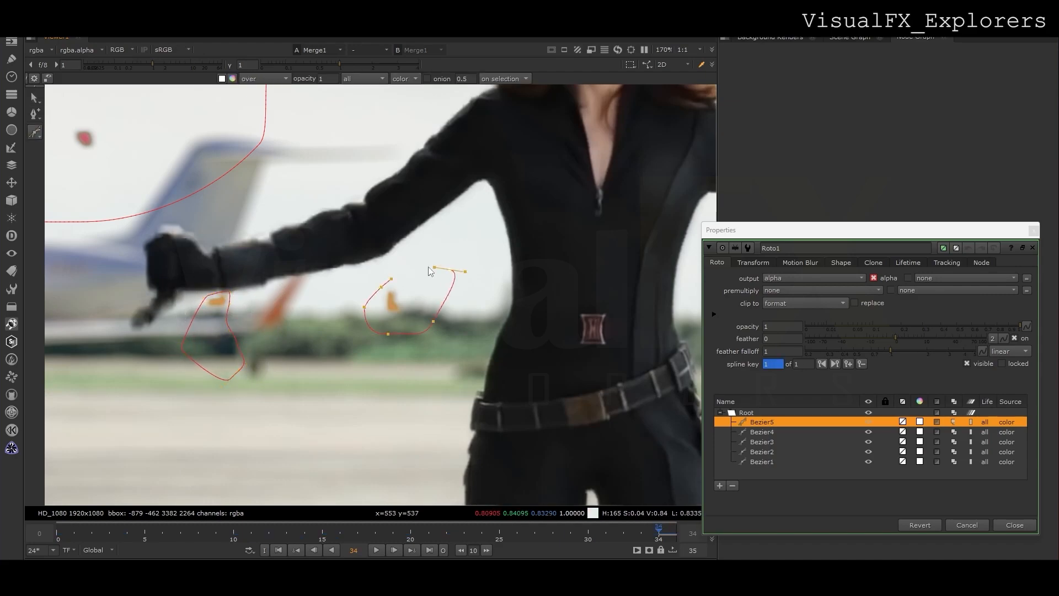
key(Return)
drag(338, 237, 558, 438)
Keyframe Bezier5 backward from frame 34 to frame 30, nudging it over the marker between the woman's arm and waist, and reselect its points
key(Left)
key(Left)
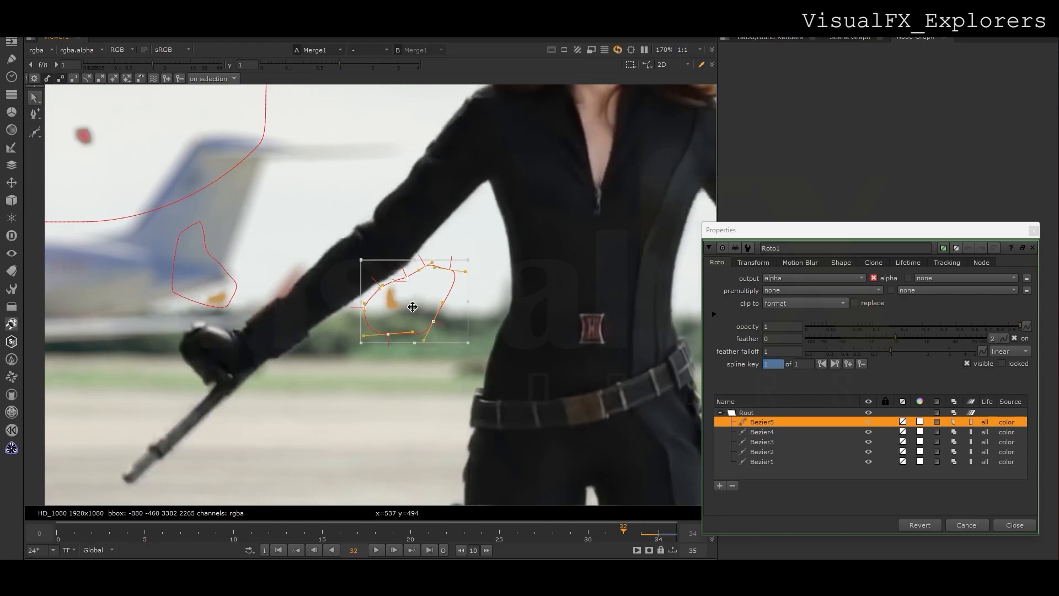
key(Left)
key(Left)
drag(412, 306, 415, 308)
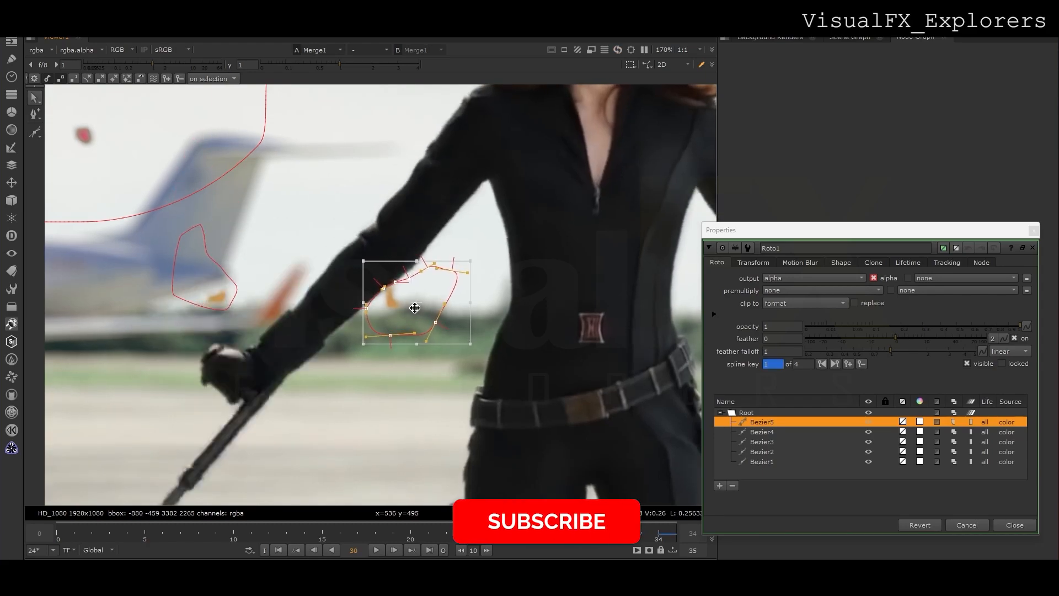
click(377, 380)
drag(355, 225, 539, 419)
Move Bezier5 across the arm onto the orange marker beside the plane's tail and follow it back through the earlier frames
key(Left)
drag(416, 306, 238, 306)
key(Left)
key(Left)
key(Left)
key(Left)
key(Left)
key(Left)
key(Left)
key(Left)
key(Left)
key(Left)
key(Left)
key(Left)
key(Left)
key(Right)
key(Left)
key(Left)
key(Left)
key(Left)
key(Left)
key(Left)
key(Left)
key(Right)
key(Right)
key(Right)
key(Right)
key(Right)
key(Right)
Shift Bezier5 down over the marker beside the plane's tail and check its coverage back to frame 0
drag(201, 240, 226, 303)
key(Left)
key(Left)
key(Left)
key(Left)
key(Left)
key(Left)
key(Left)
key(Left)
key(Left)
key(Left)
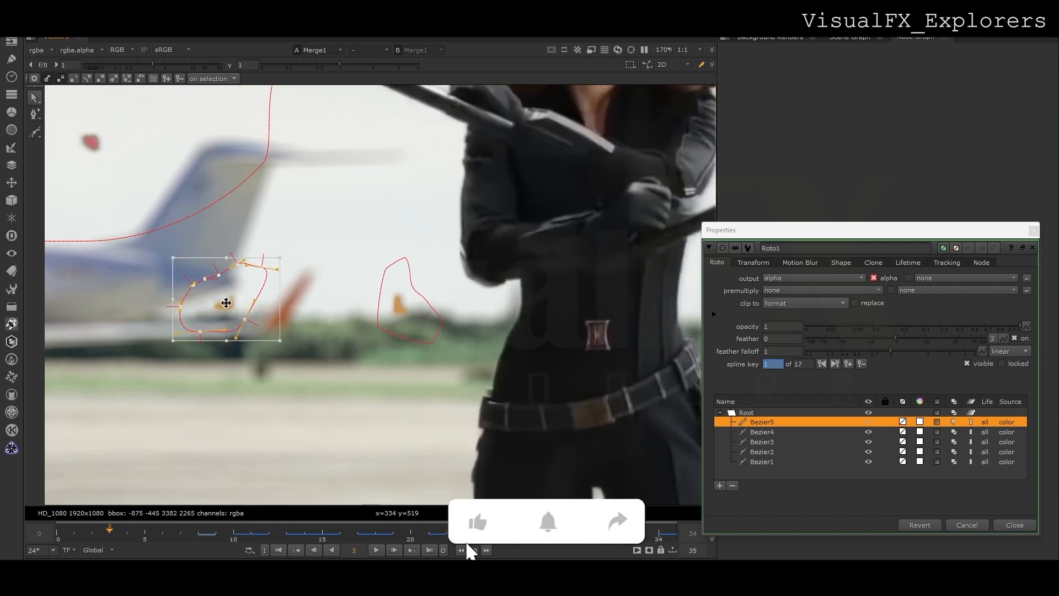
key(Left)
key(Left)
key(Left)
Draw a sixth closed bezier on frame 0 around the orange marker beside the plane's nose, and select all its points
scroll(226, 303, down, 5)
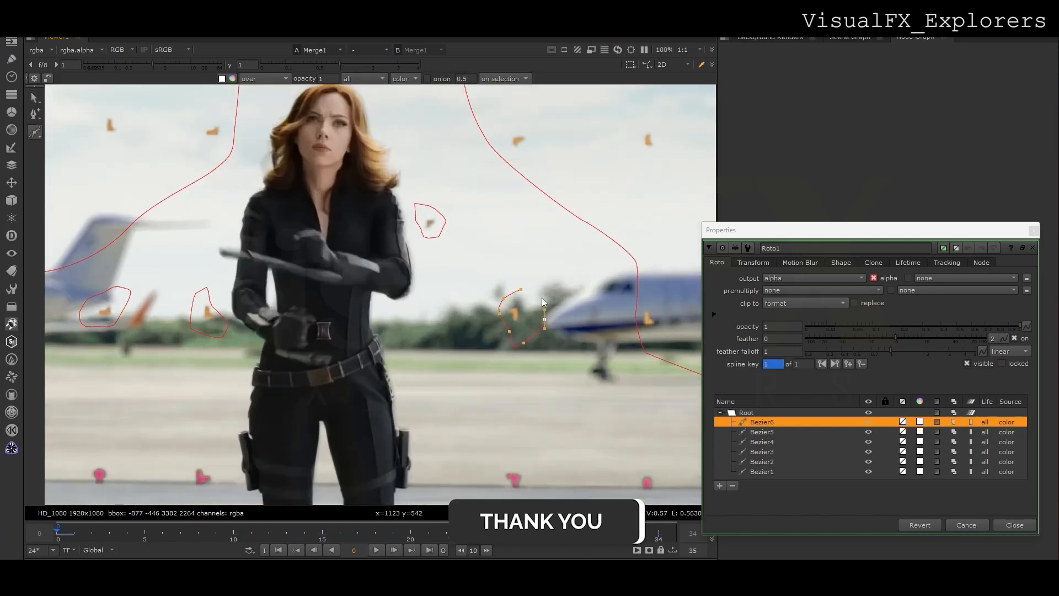
drag(465, 272, 580, 369)
Keyframe Bezier6 forward from frame 0, shifting and adjusting the shape around the marker by the plane's nose as the baton swings through
key(Right)
key(Right)
key(Right)
key(Right)
key(Right)
key(Right)
key(Right)
key(Right)
key(Right)
key(Right)
key(Right)
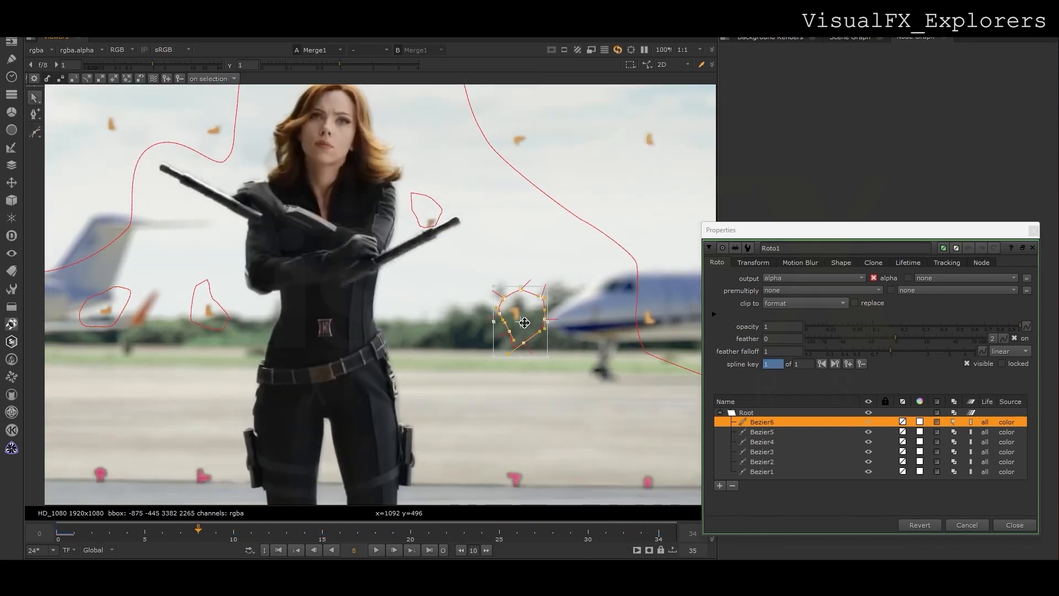
key(Right)
key(Right)
key(Right)
drag(525, 322, 519, 304)
key(Right)
drag(556, 268, 540, 297)
key(Right)
drag(568, 337, 530, 354)
mouse_move(531, 302)
mouse_down()
mouse_move(527, 318)
mouse_move(570, 323)
mouse_move(553, 308)
mouse_move(545, 318)
mouse_move(546, 308)
mouse_up()
key(Right)
key(Right)
Carry Bezier6 forward to frame 31, reshape its lower edge to stay above the woman's forearm, and select all its points
scroll(528, 317, up, 2)
key(Right)
key(Right)
key(Right)
key(Right)
key(Right)
key(Right)
key(Right)
key(Right)
key(Right)
key(Right)
key(Right)
click(482, 302)
drag(479, 308, 532, 328)
drag(493, 265, 493, 262)
drag(441, 212, 621, 346)
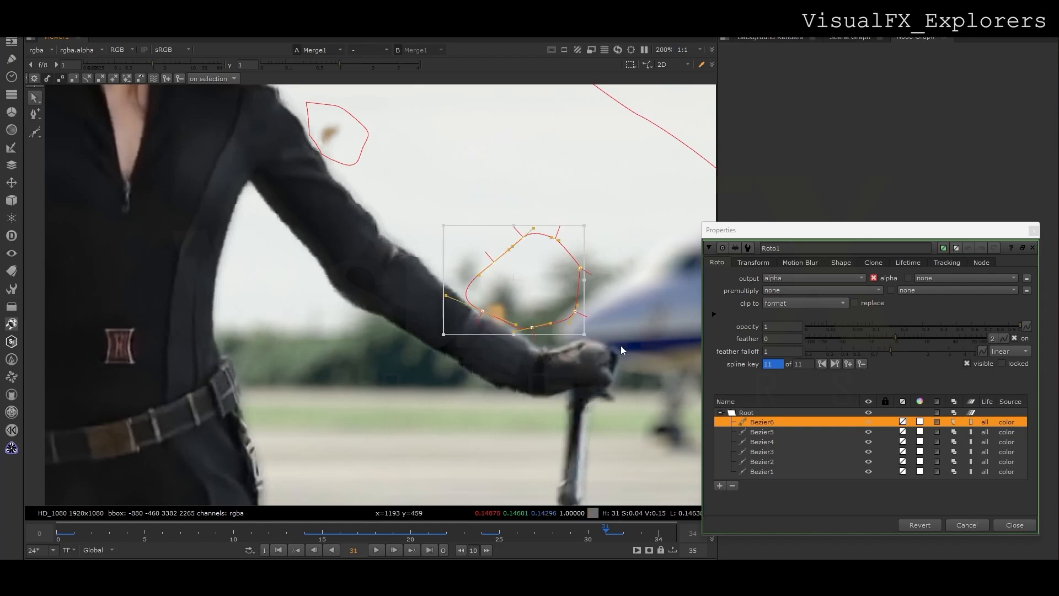
Keyframe Bezier6 around frame 30 over the marker, and move it beneath the raised forearm on the last frames
key(Left)
drag(552, 300, 542, 317)
key(Left)
key(Right)
key(Right)
key(Right)
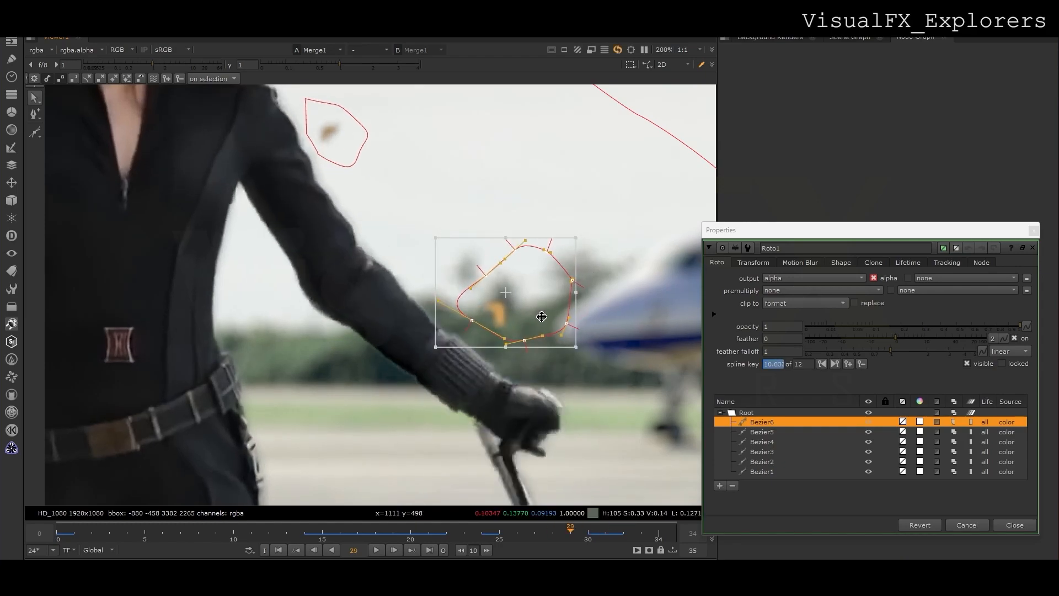
key(Right)
key(Right)
drag(541, 317, 498, 389)
key(Right)
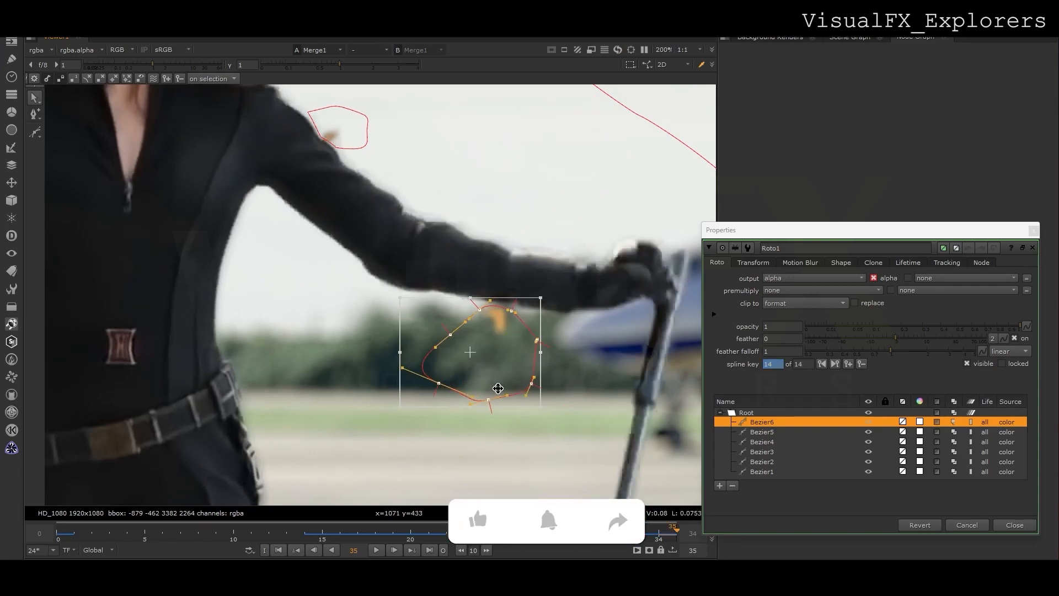
key(Left)
Close Roto1's properties, re-enable Merge2 so the roto shapes stencil the keyed footage, and fit the composite in the viewer
click(1033, 231)
double_click(862, 417)
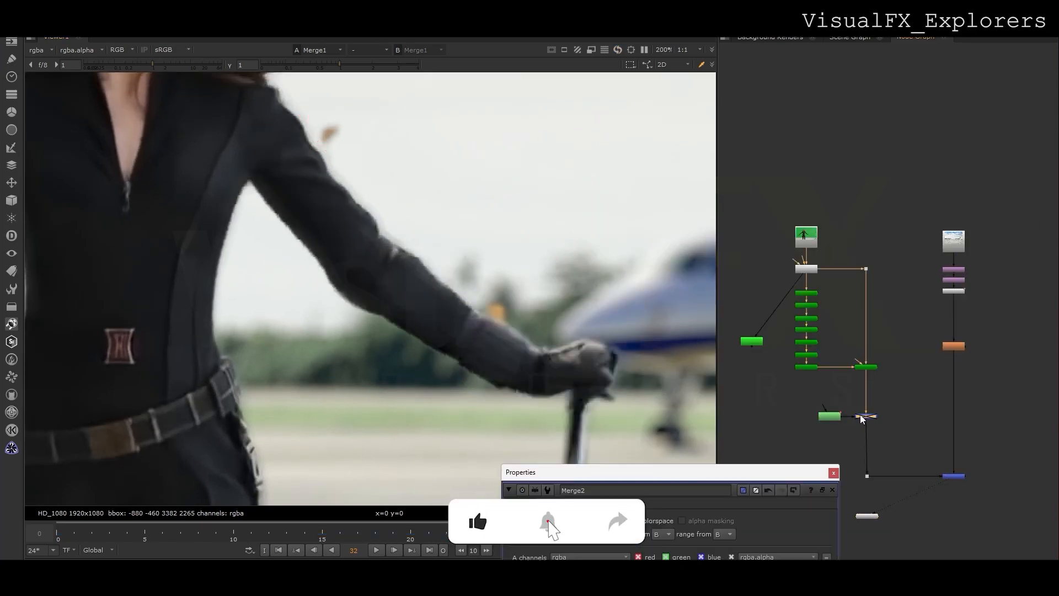
key(d)
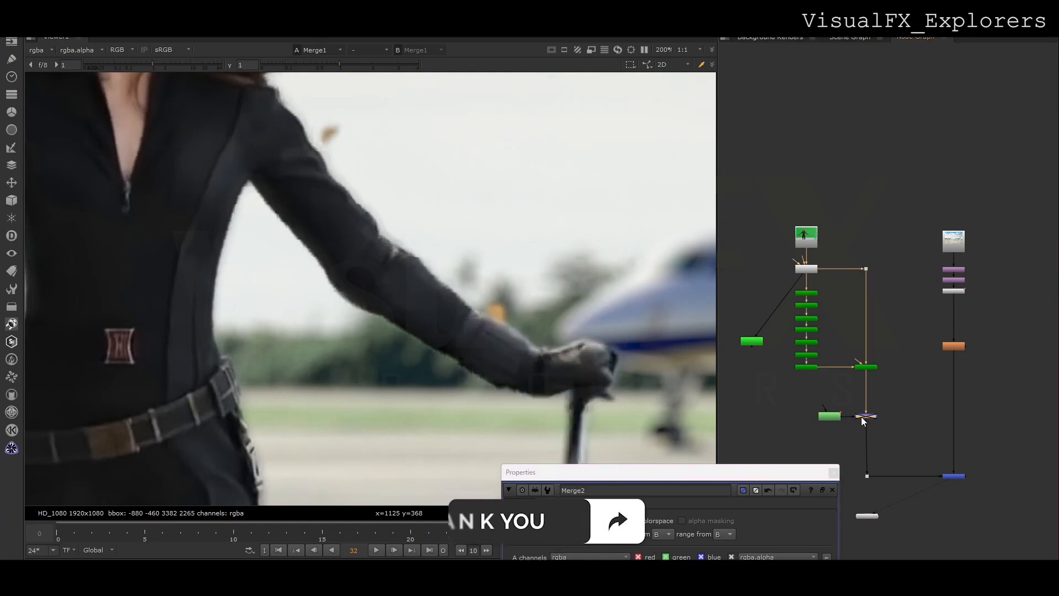
click(835, 474)
key(f)
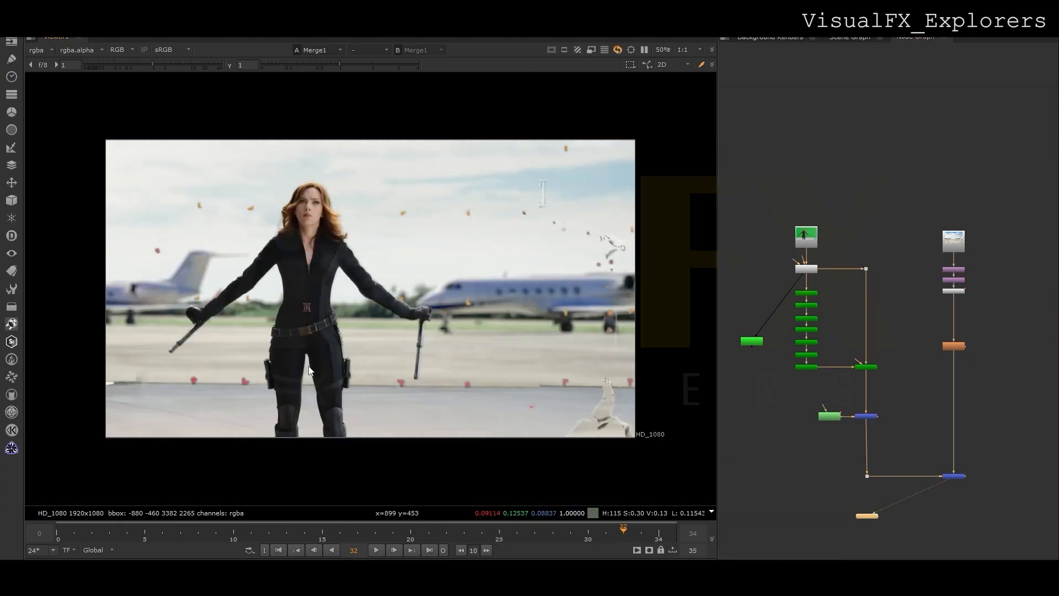
Reopen Roto1, move Bezier6 down over the marker above the forearm on frame 32, and check the neighbouring frames through frame 35
scroll(864, 428, up, 2)
double_click(818, 417)
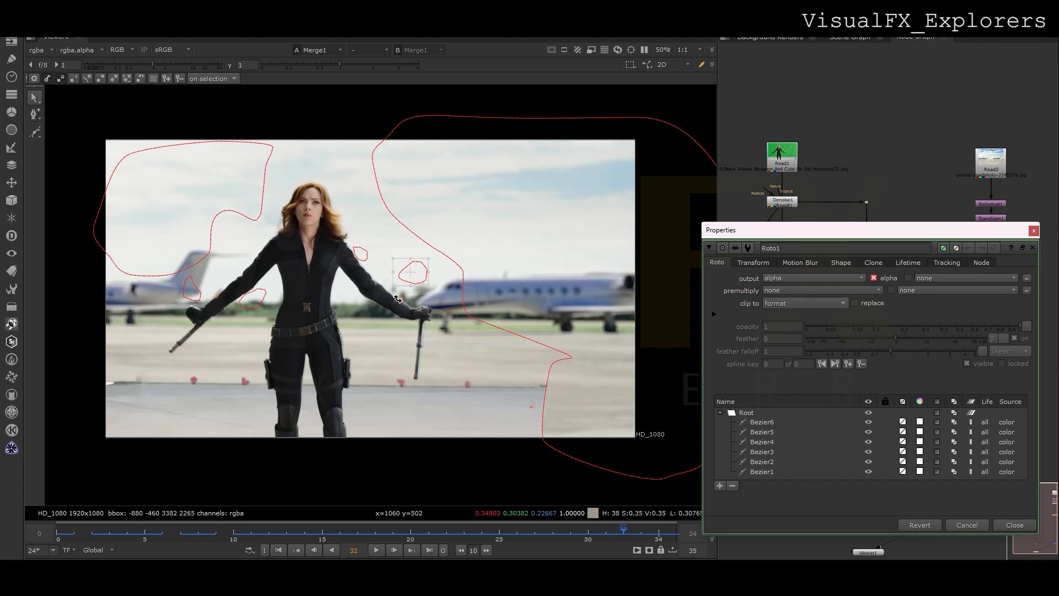
scroll(394, 302, up, 4)
drag(447, 202, 445, 273)
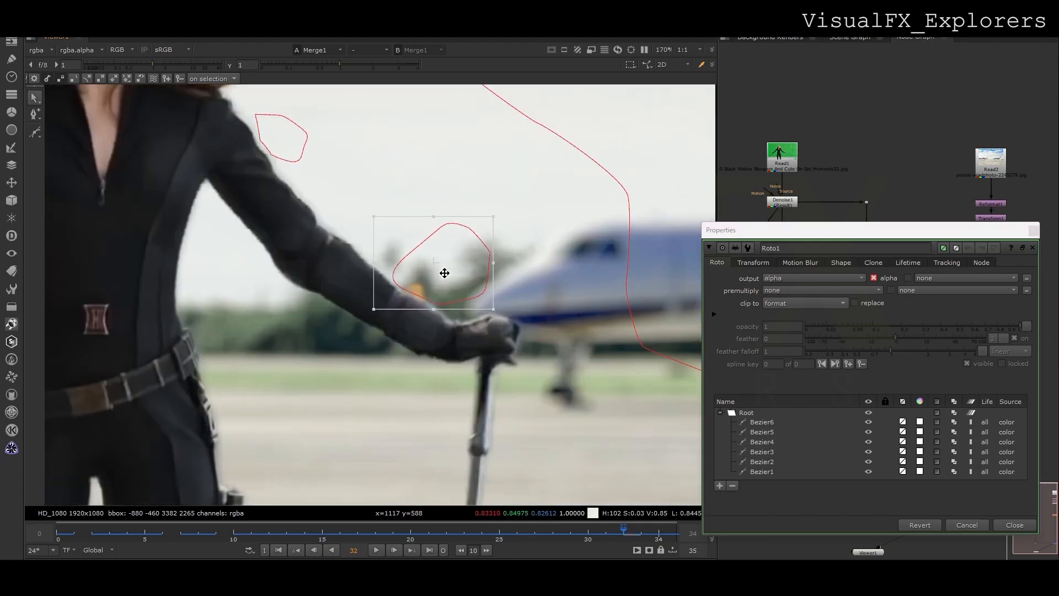
key(Left)
key(Right)
key(Right)
key(Right)
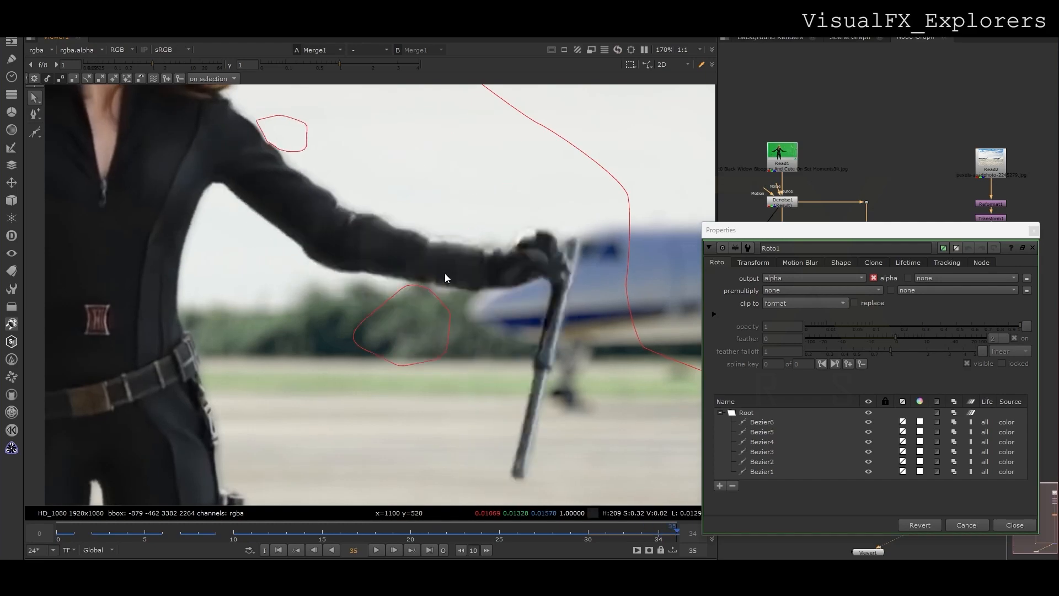
Close Roto1's properties and scrub the full composite from frame 0 to frame 34 to review the marker removal
click(1035, 232)
key(f)
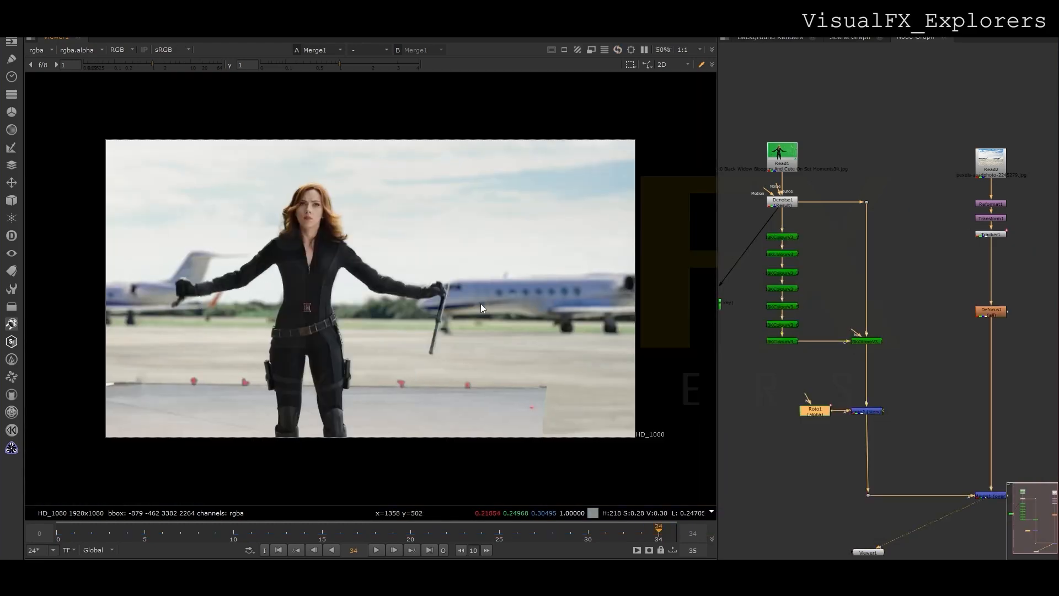
click(59, 533)
drag(69, 533, 657, 542)
click(56, 536)
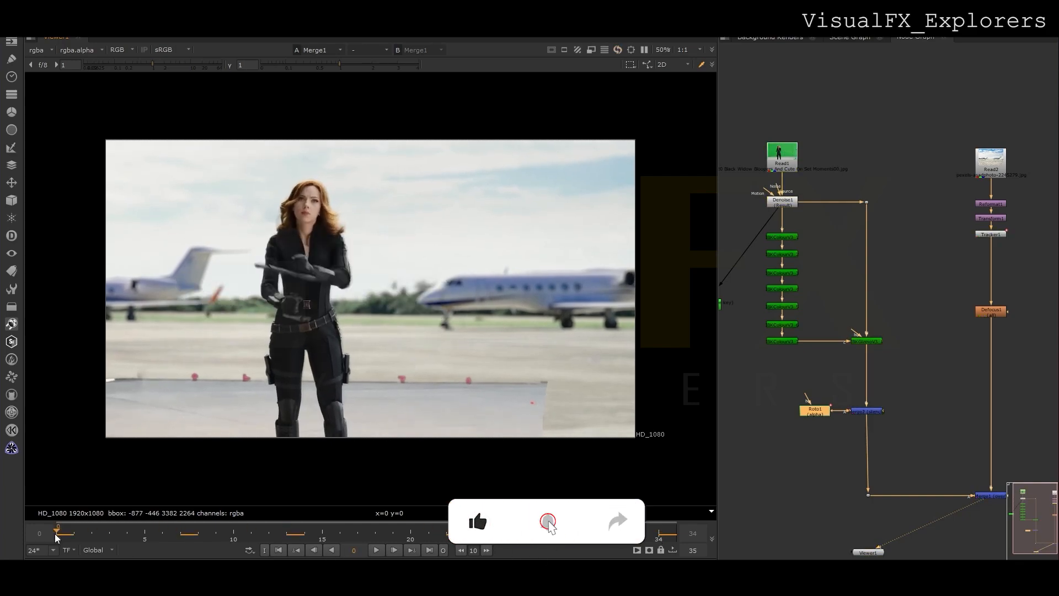
Reopen Roto1 and draw a seventh closed bezier on frame 0 from the woman's holster around the pink ground markers beneath the plane
double_click(814, 411)
scroll(357, 370, up, 5)
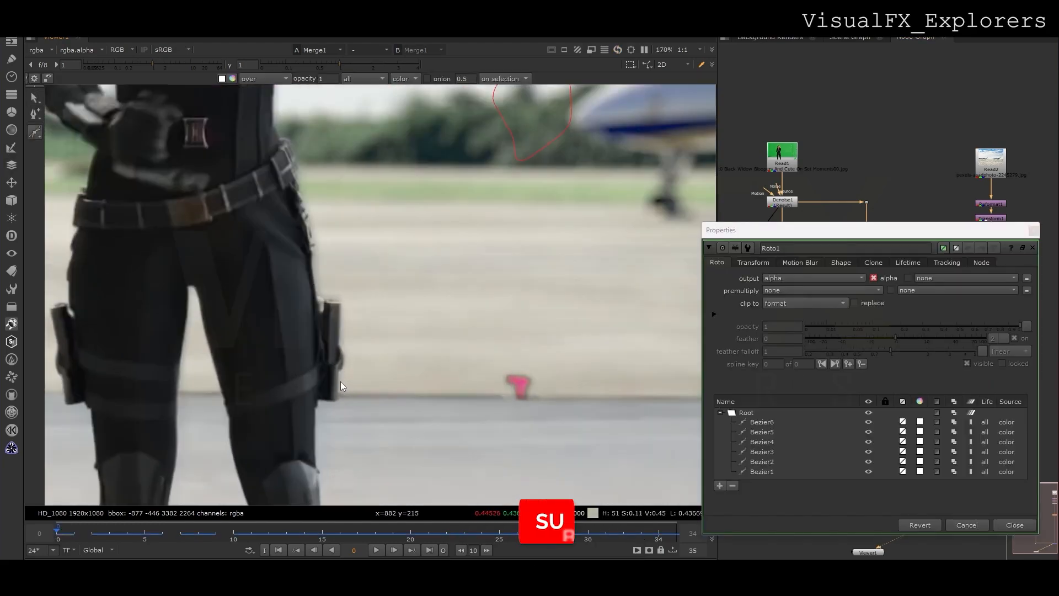
click(339, 380)
click(338, 399)
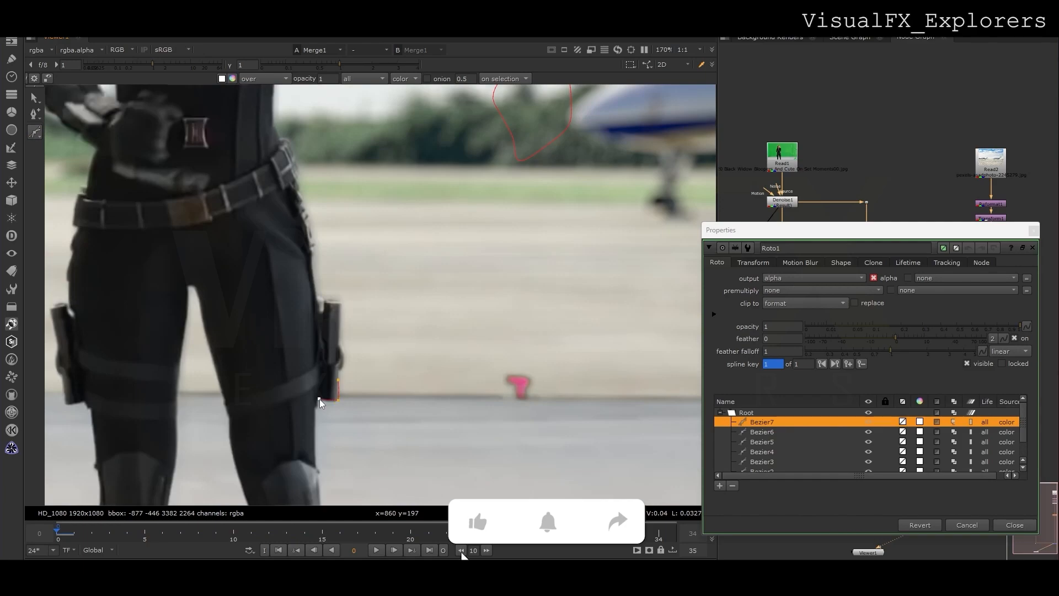
scroll(317, 418, down, 3)
scroll(159, 429, up, 2)
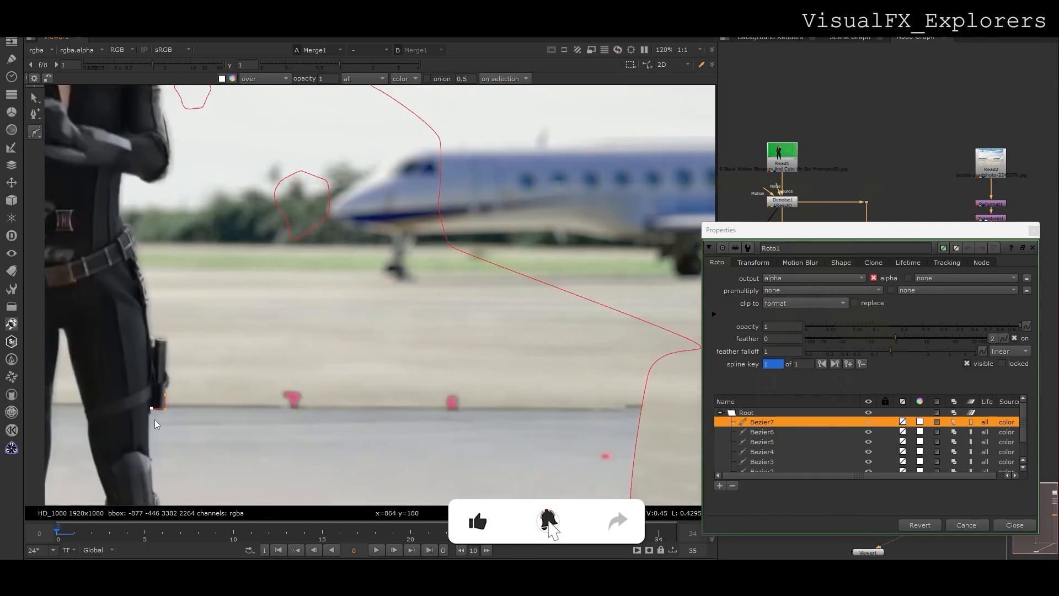
click(151, 416)
click(657, 427)
click(668, 389)
click(325, 381)
click(164, 394)
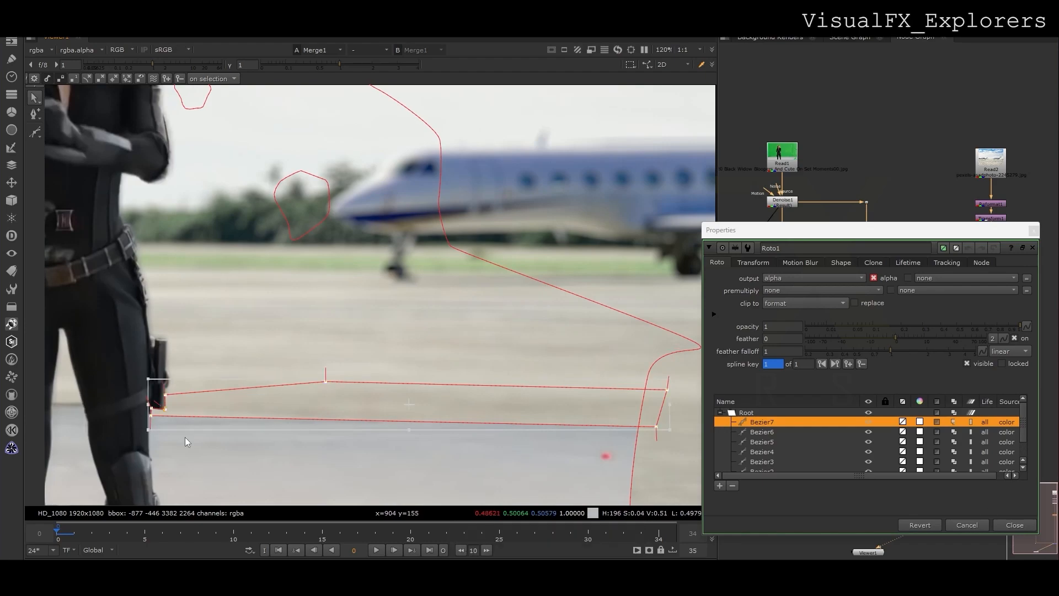
Feather Bezier7's edges outward, adjust its corner at the holster, and extend its far lower corner and feather down over the red speck
click(670, 464)
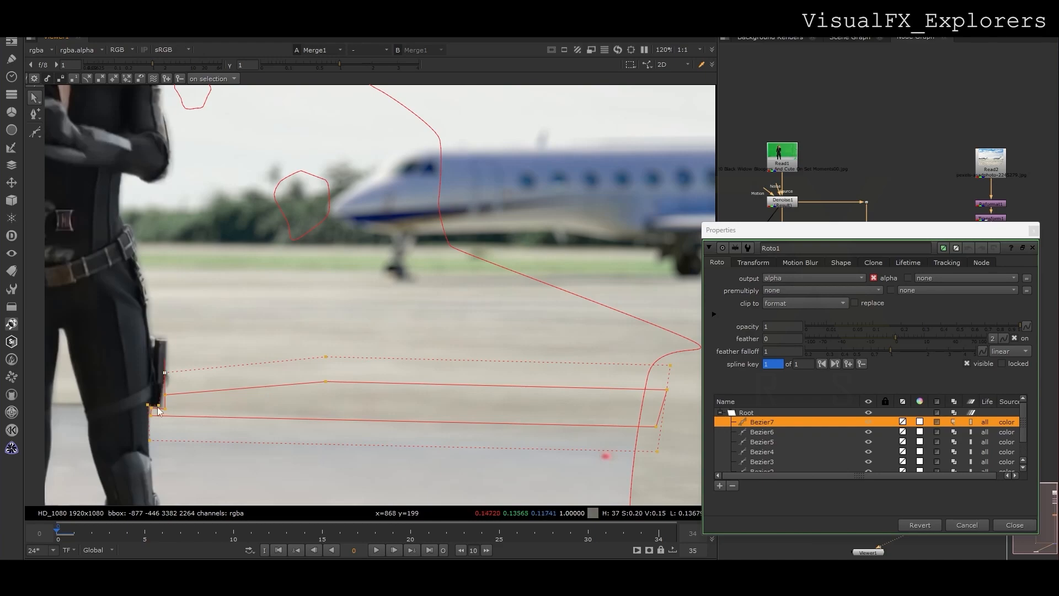
drag(159, 405, 162, 405)
middle_drag(663, 479, 583, 325)
drag(582, 329, 596, 456)
drag(577, 276, 581, 320)
scroll(580, 320, down, 2)
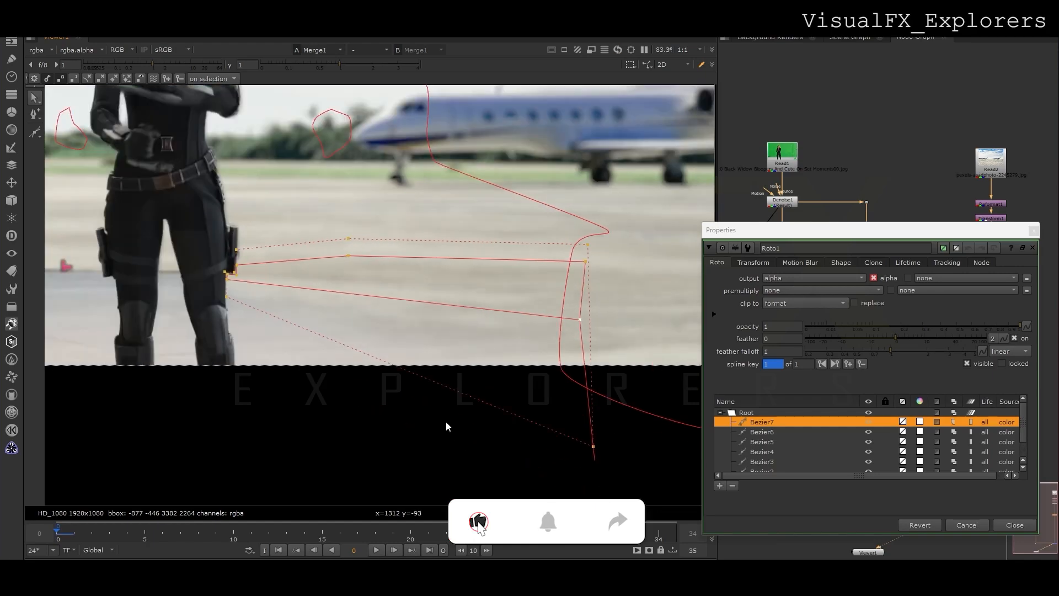
Reopen Roto1, select Bezier7's points, and keyframe the shape on frame 34 to line up with the holster and thigh
click(1033, 231)
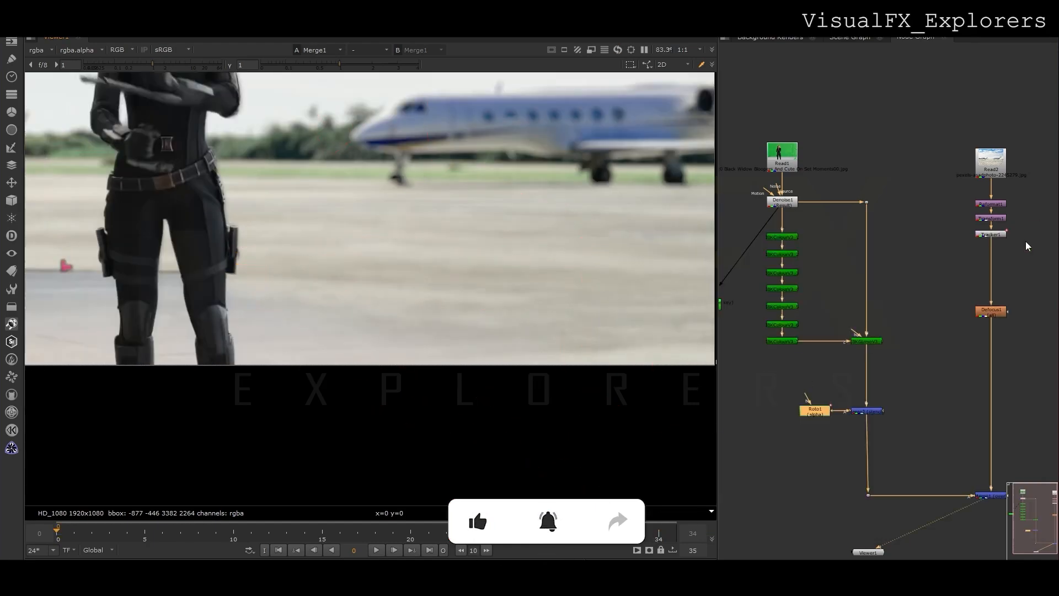
drag(817, 413, 810, 414)
double_click(807, 411)
drag(186, 212, 684, 480)
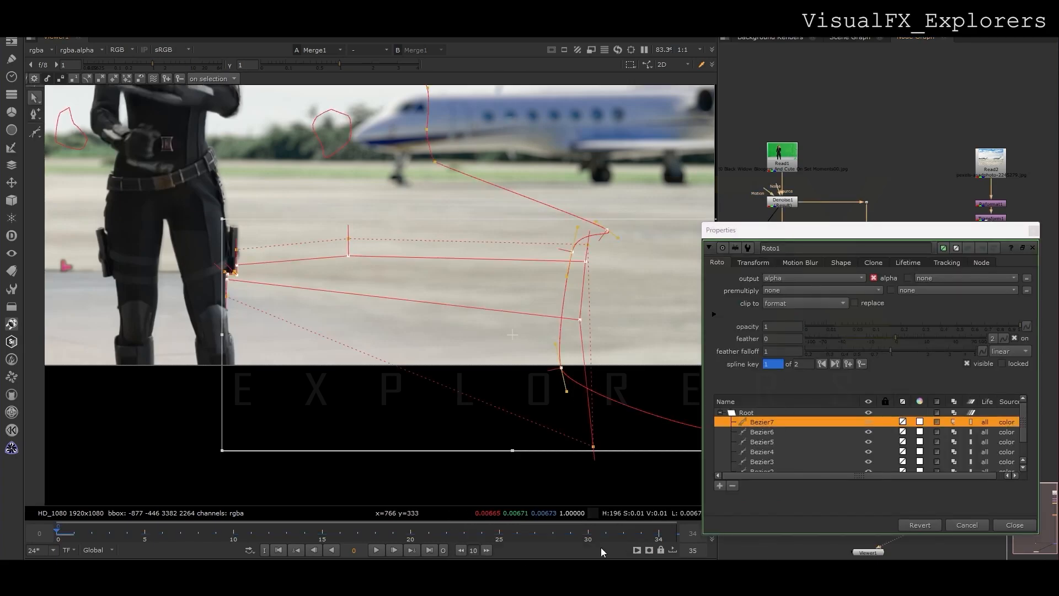
click(657, 537)
scroll(311, 274, up, 5)
middle_drag(311, 274, 493, 264)
drag(478, 264, 485, 295)
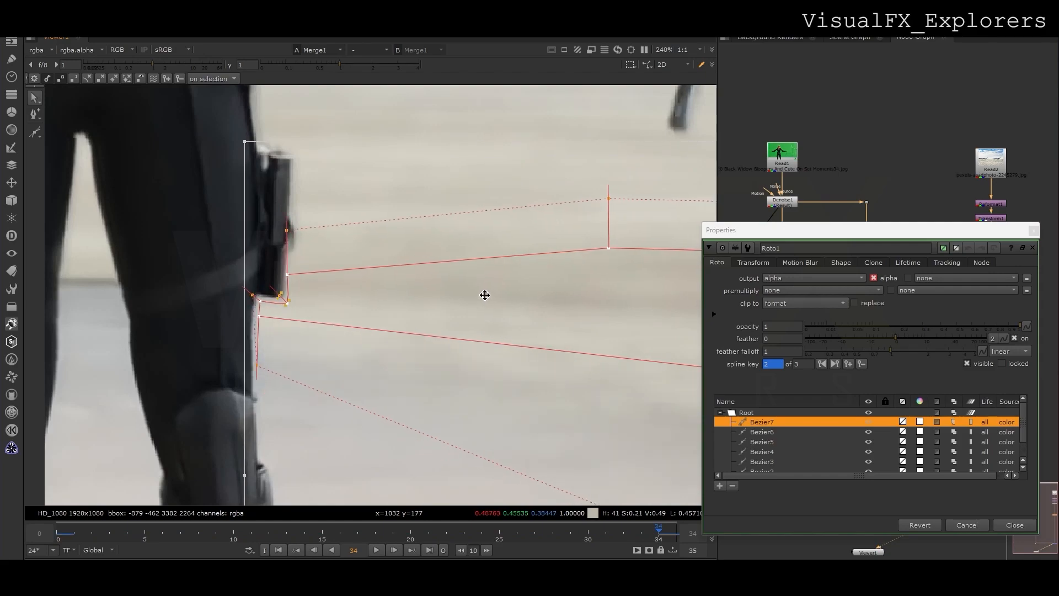
Keyframe Bezier7 on frames 17, 27 and 8, nudging the whole shape to follow the holster's movement
scroll(485, 295, down, 8)
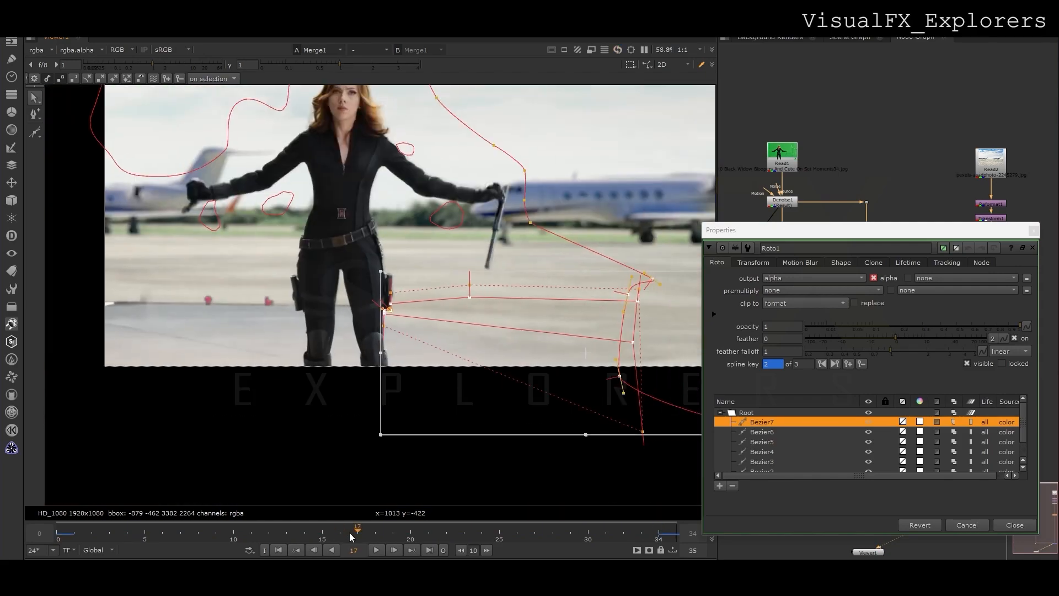
scroll(411, 303, up, 8)
drag(412, 302, 411, 301)
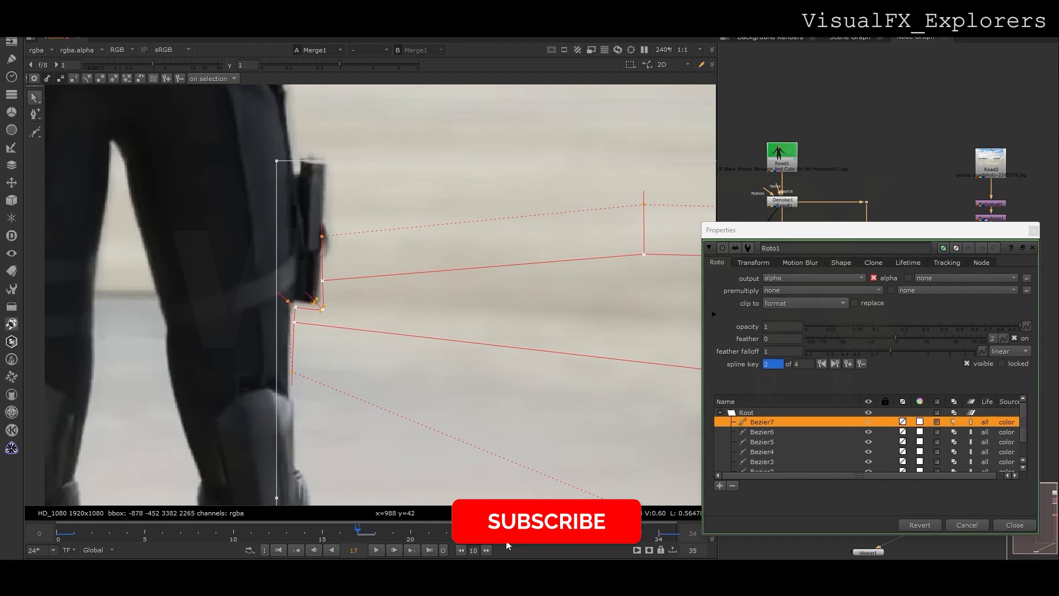
click(486, 550)
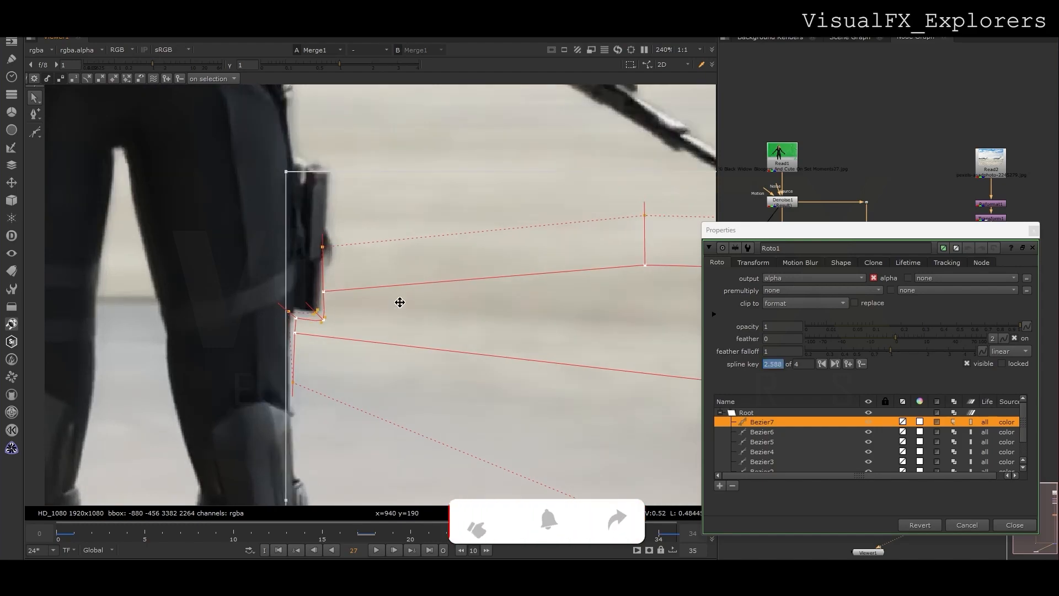
click(206, 531)
drag(348, 288, 350, 289)
Adjust Bezier7's corner and feather points along the leg below the holster on frame 8, and check frames 17 and 27
drag(294, 364, 297, 364)
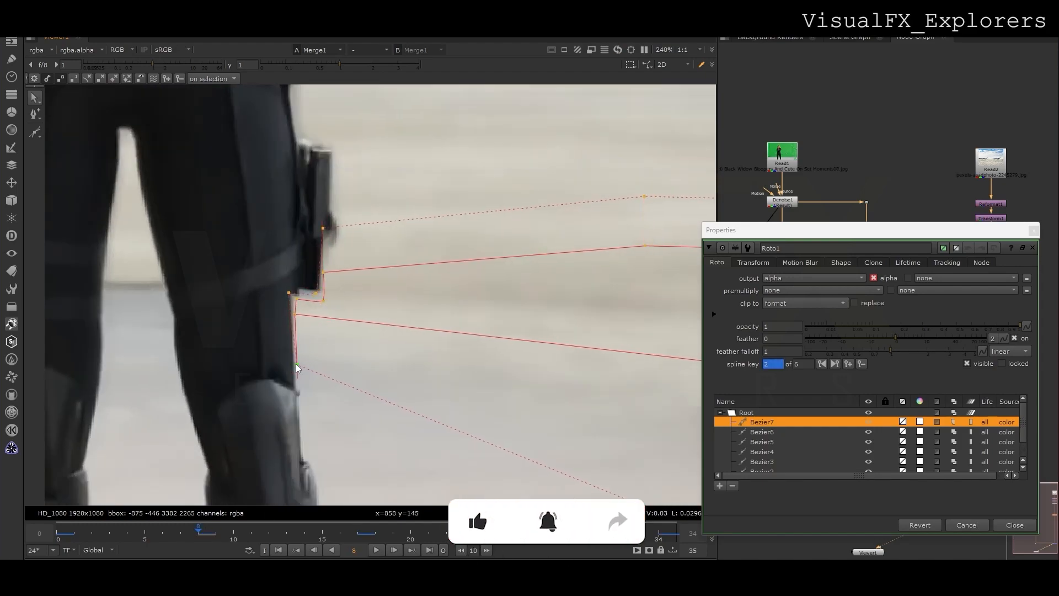
mouse_move(297, 299)
mouse_down()
mouse_move(307, 299)
mouse_move(302, 314)
mouse_up()
drag(298, 364, 294, 370)
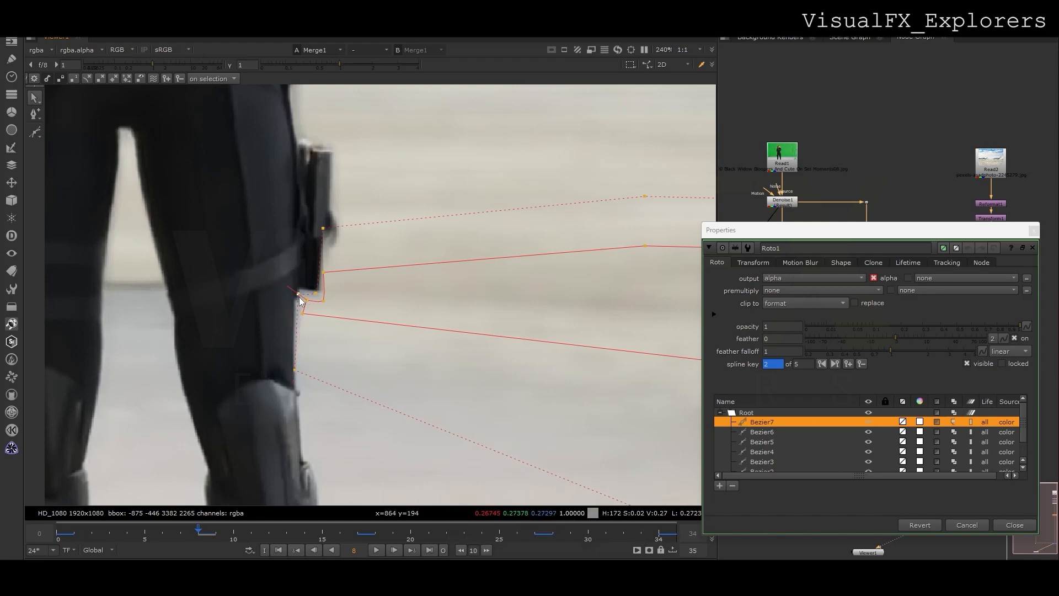
click(358, 524)
click(532, 535)
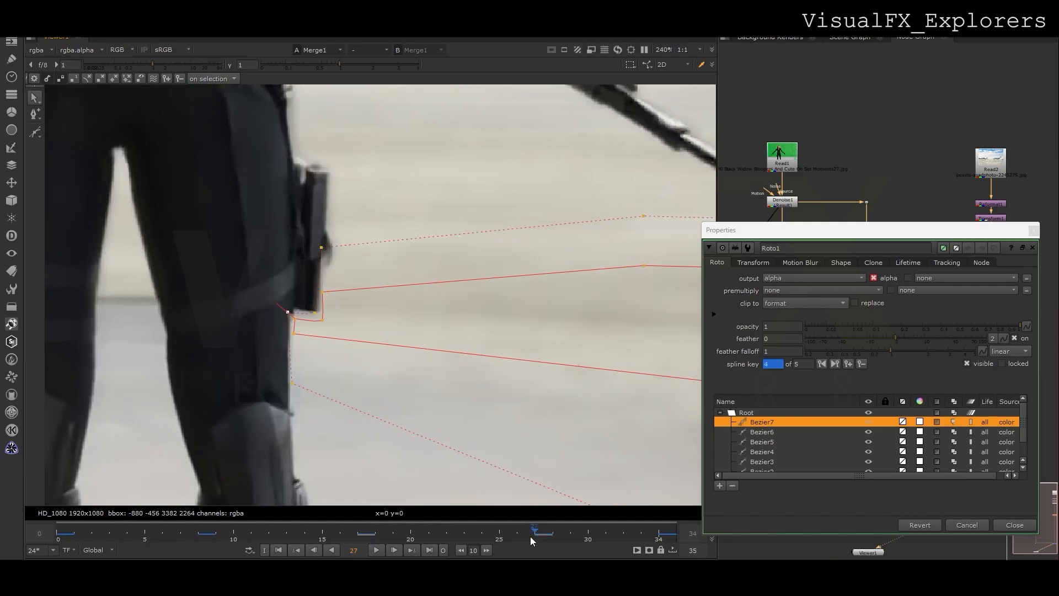
Close Roto1's properties and scrub back to frame 0 to check the composite for remaining markers
click(1033, 230)
scroll(235, 330, down, 5)
middle_drag(235, 331, 301, 348)
drag(428, 537, 58, 536)
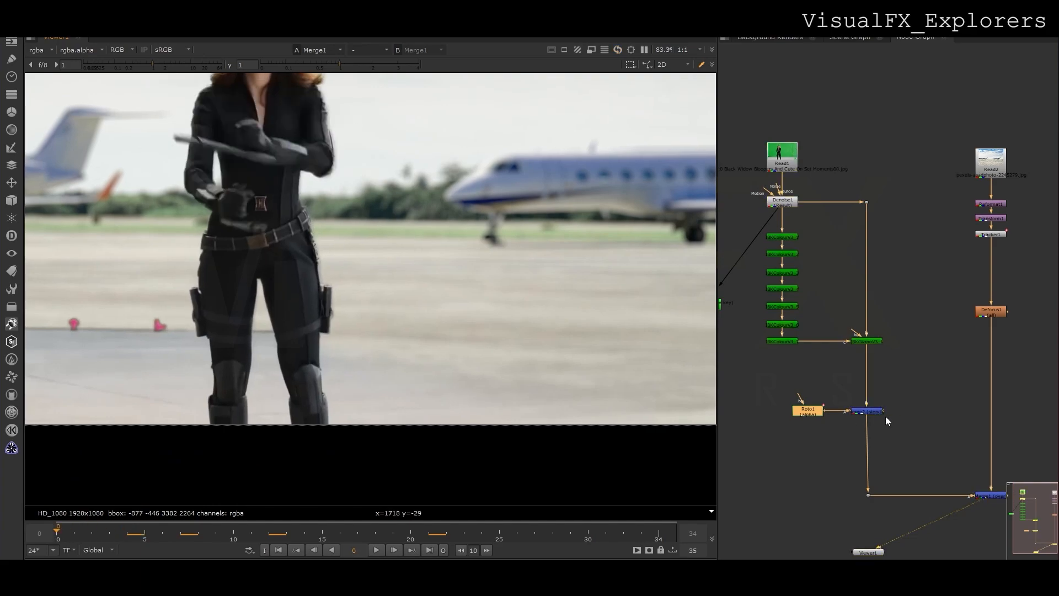
Reopen Roto1 and draw a closed five-point Bezier across the gap between the woman's thighs on frame 0
double_click(809, 411)
scroll(276, 356, up, 4)
scroll(260, 346, up, 2)
key(v)
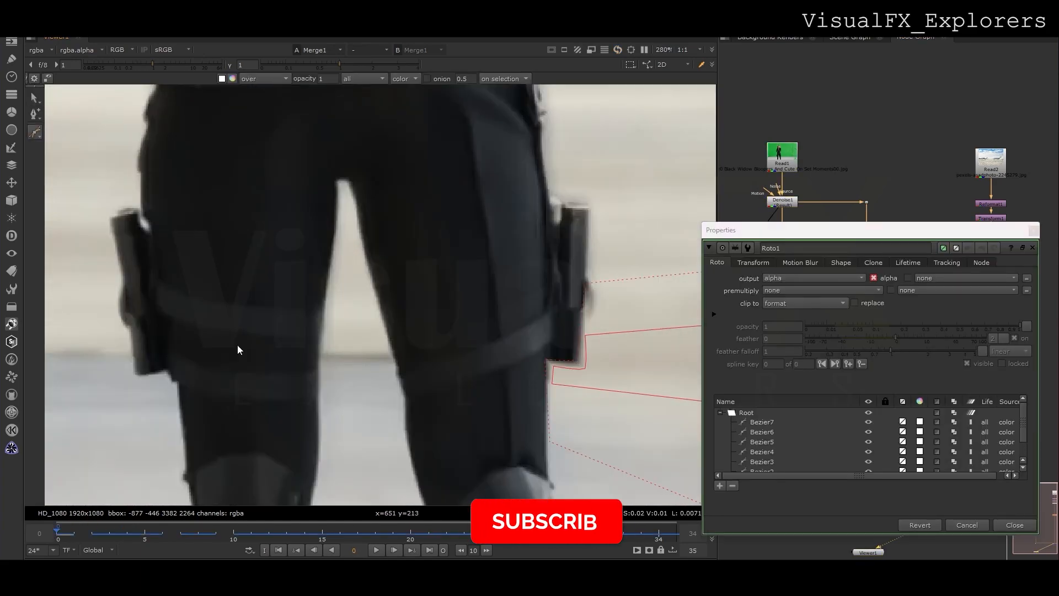
click(321, 336)
click(318, 362)
click(395, 368)
click(391, 353)
click(373, 334)
click(320, 336)
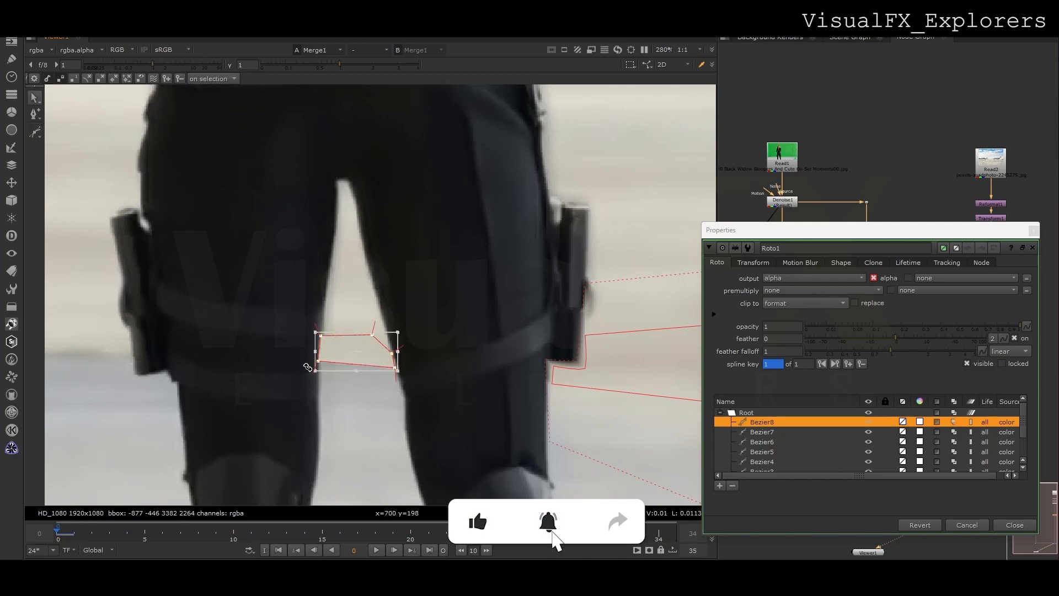
Pull the feather of Bezier8's lower edge down between the legs and adjust its two feather corners
click(341, 422)
drag(290, 356, 396, 412)
click(303, 392)
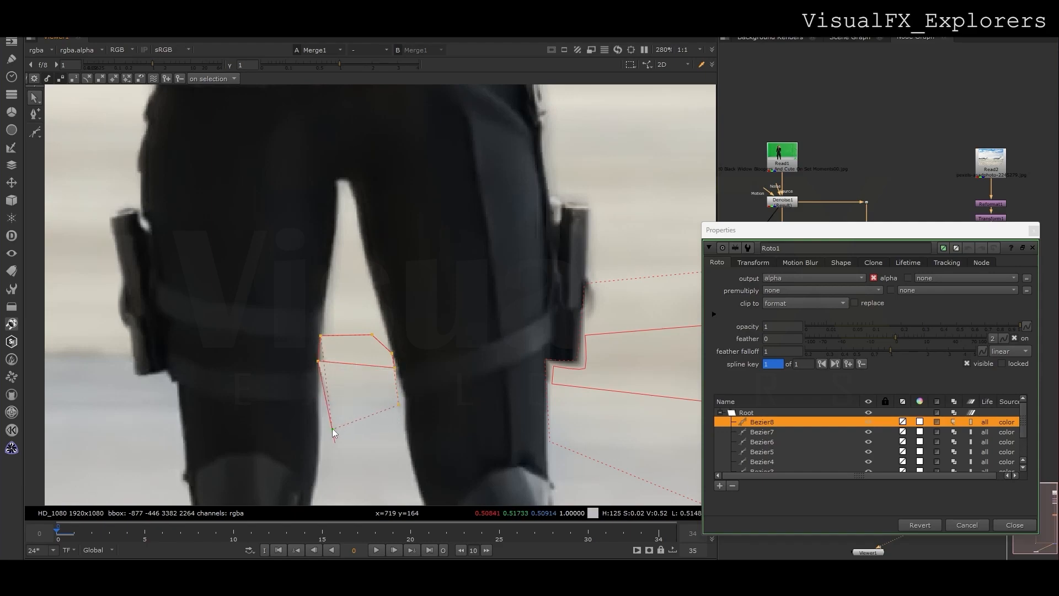
drag(393, 442, 405, 429)
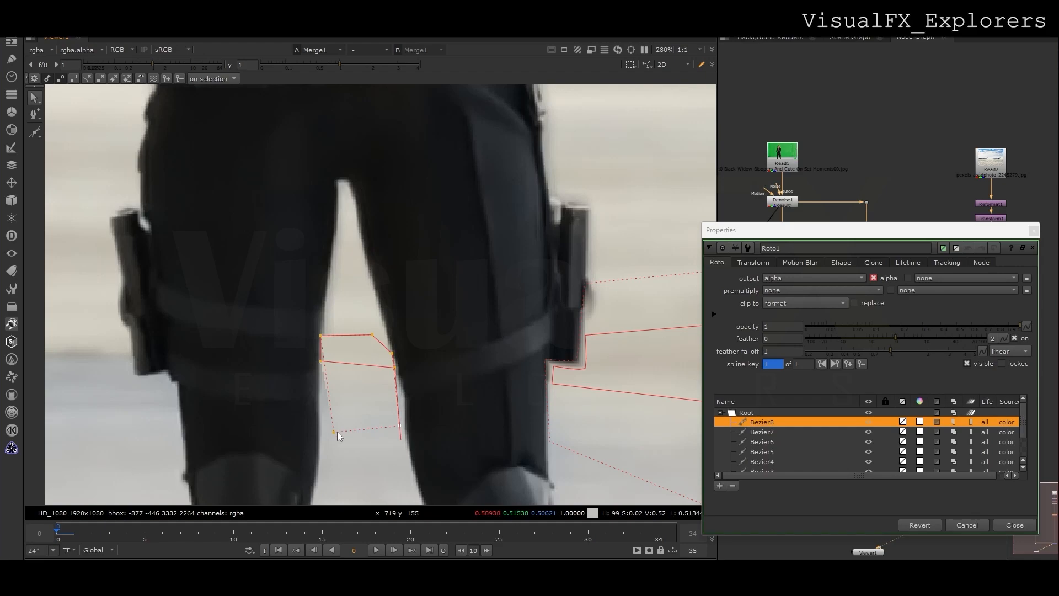
Select all of Bezier8's points and keyframe the shape on frames 34, 18, 27 and 9 to follow the gap between the legs
drag(252, 308, 406, 386)
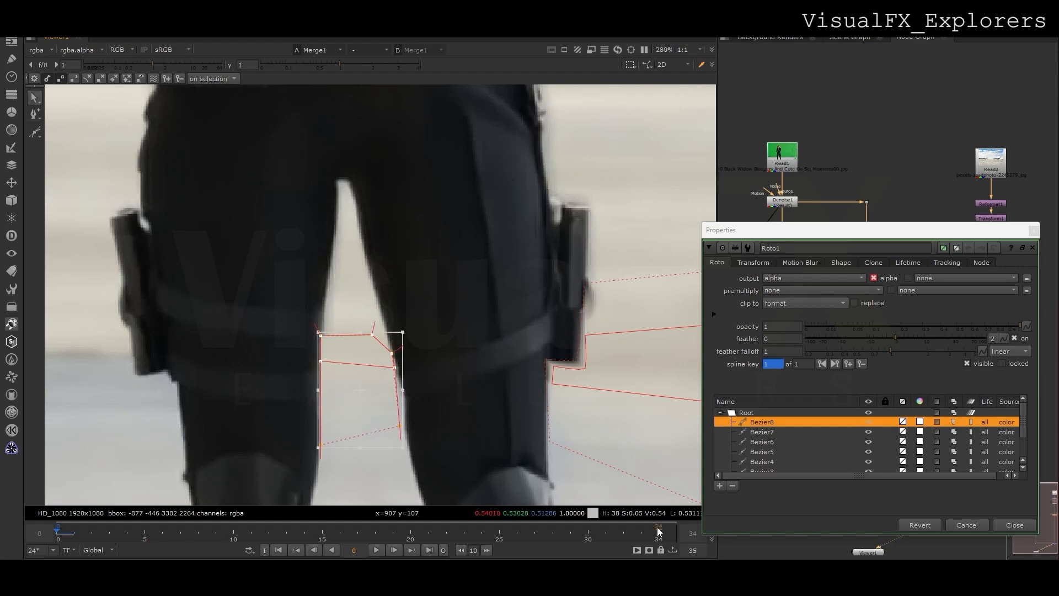
click(658, 532)
drag(355, 359, 359, 381)
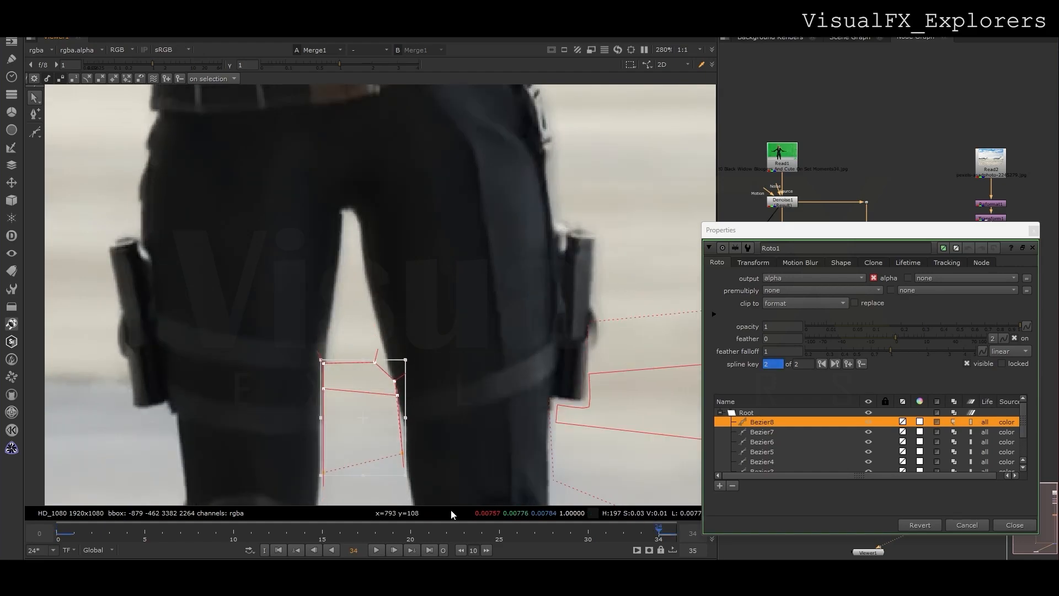
click(382, 534)
drag(354, 364, 352, 369)
click(537, 534)
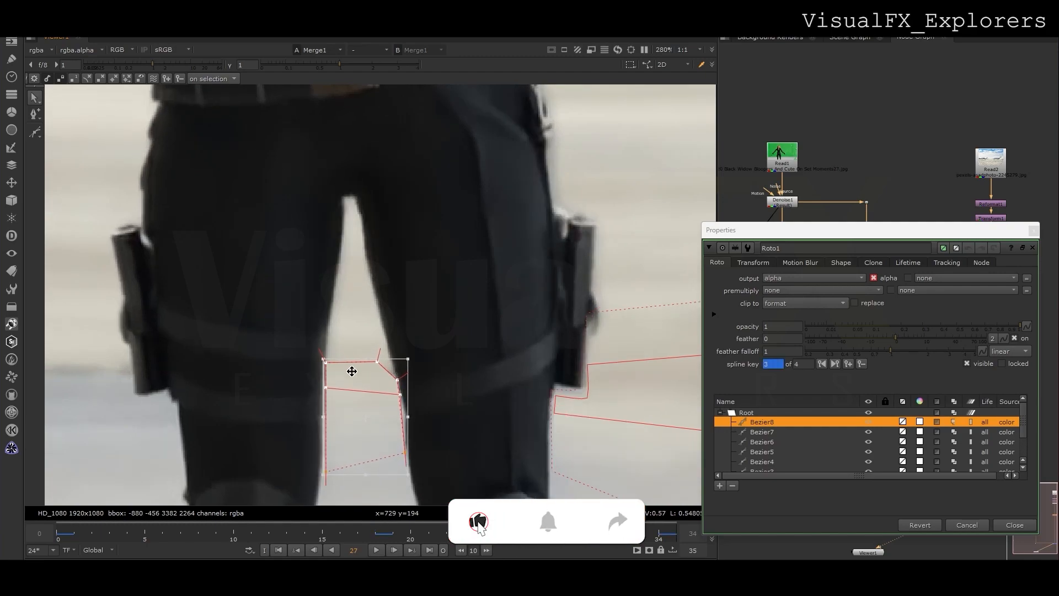
click(215, 534)
drag(338, 348, 354, 353)
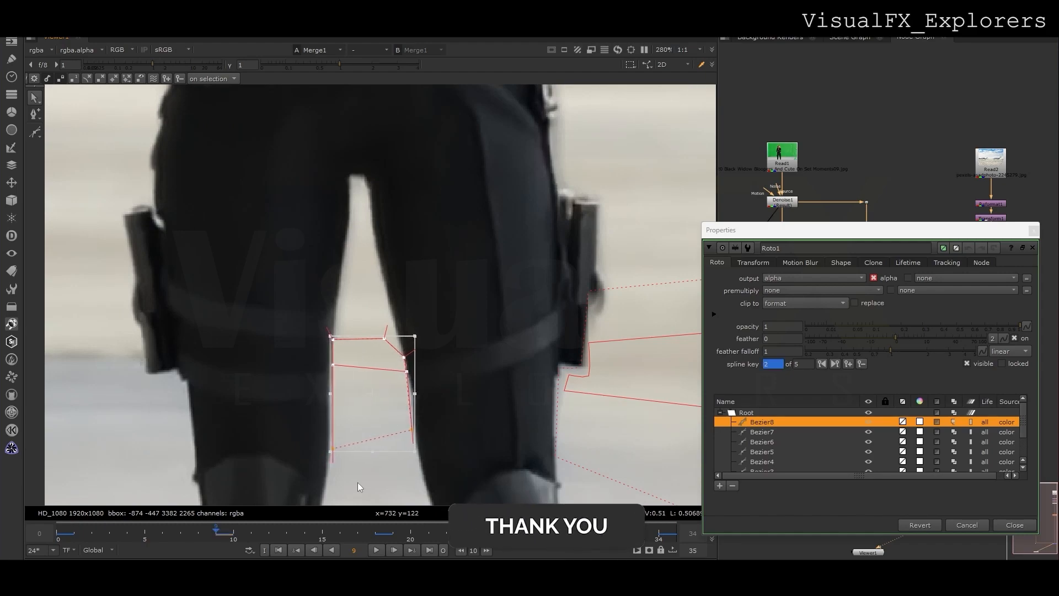
Add in-between keyframes to Bezier8, including frames 14, 23 and 31, repositioning the shape between the thighs
drag(369, 353, 354, 385)
click(309, 543)
click(464, 534)
click(606, 541)
Move Bezier8's upper corner point against the inner thigh on each keyframe, from frame 31 back to 0 and on frame 34
click(374, 365)
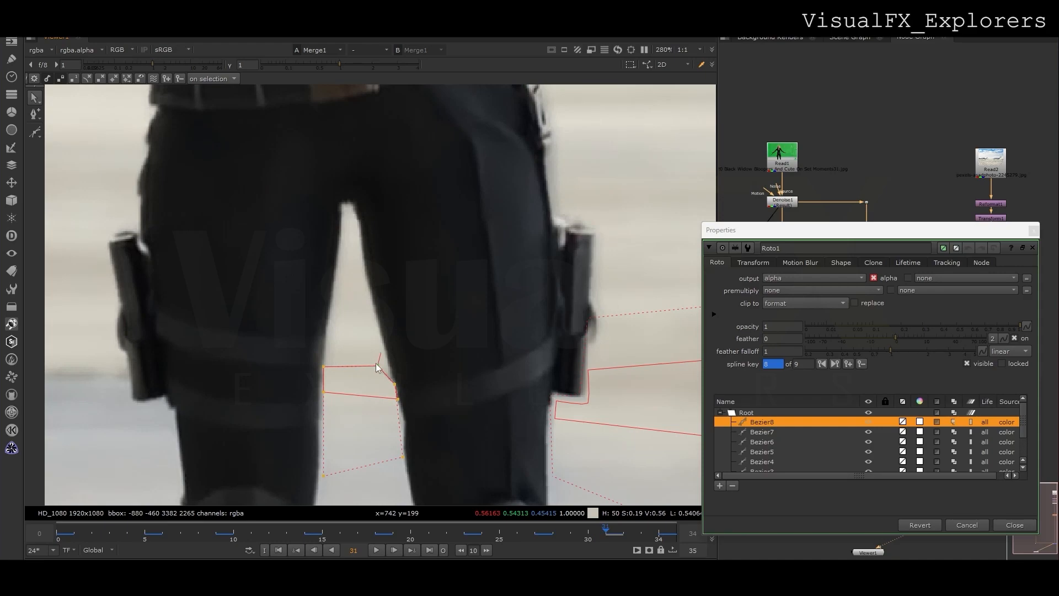
click(541, 534)
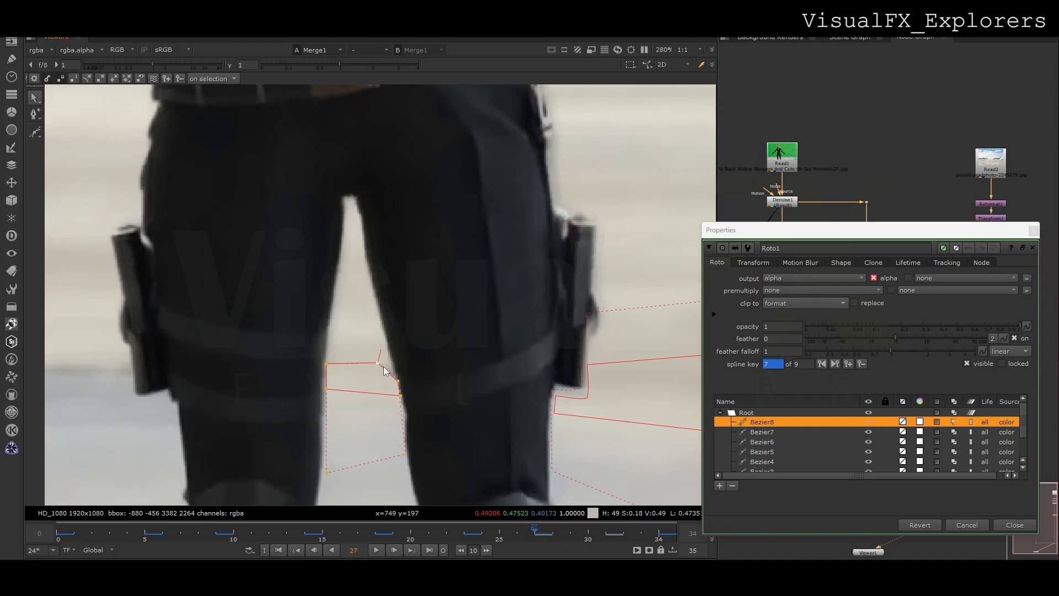
click(466, 533)
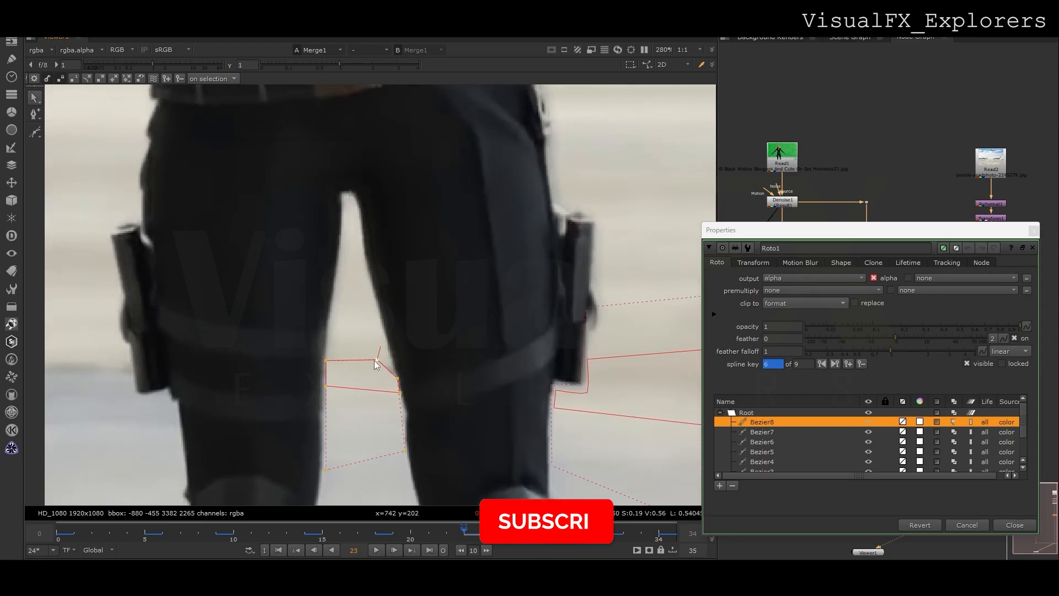
drag(387, 358, 388, 356)
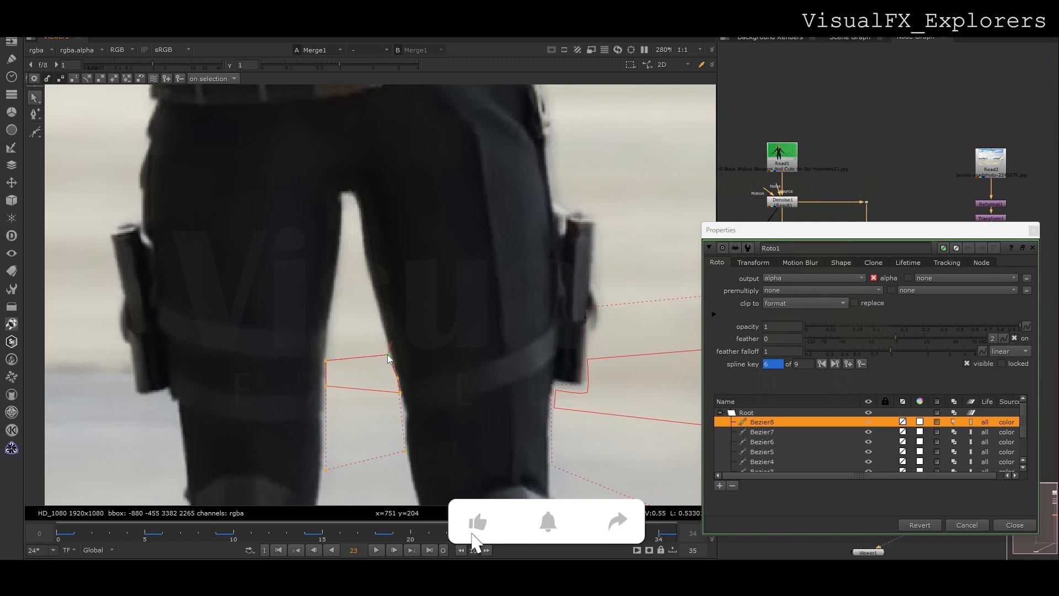
click(377, 535)
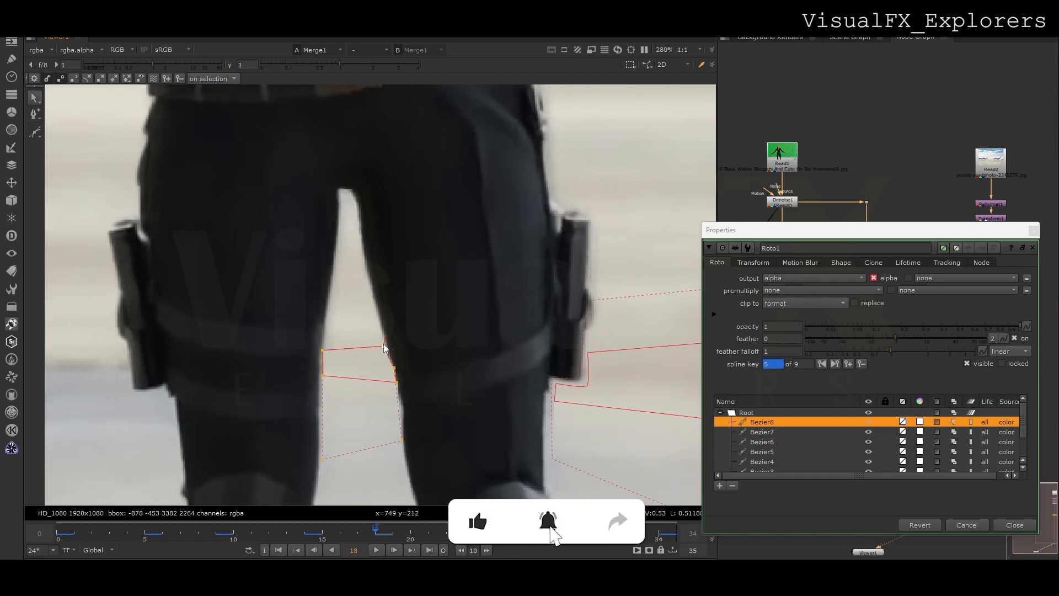
click(307, 534)
drag(386, 343, 389, 340)
click(218, 533)
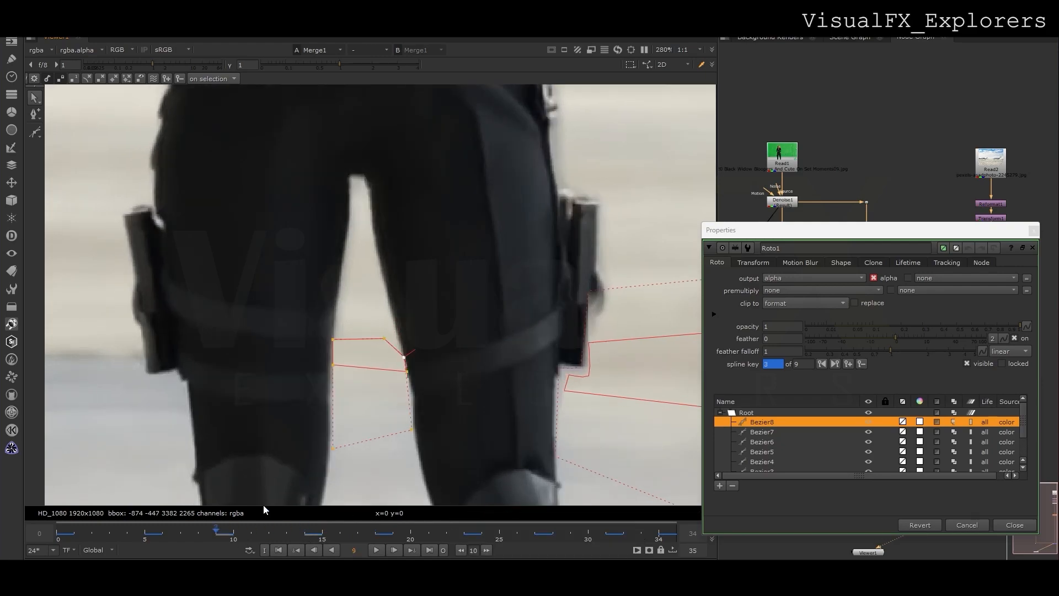
click(145, 533)
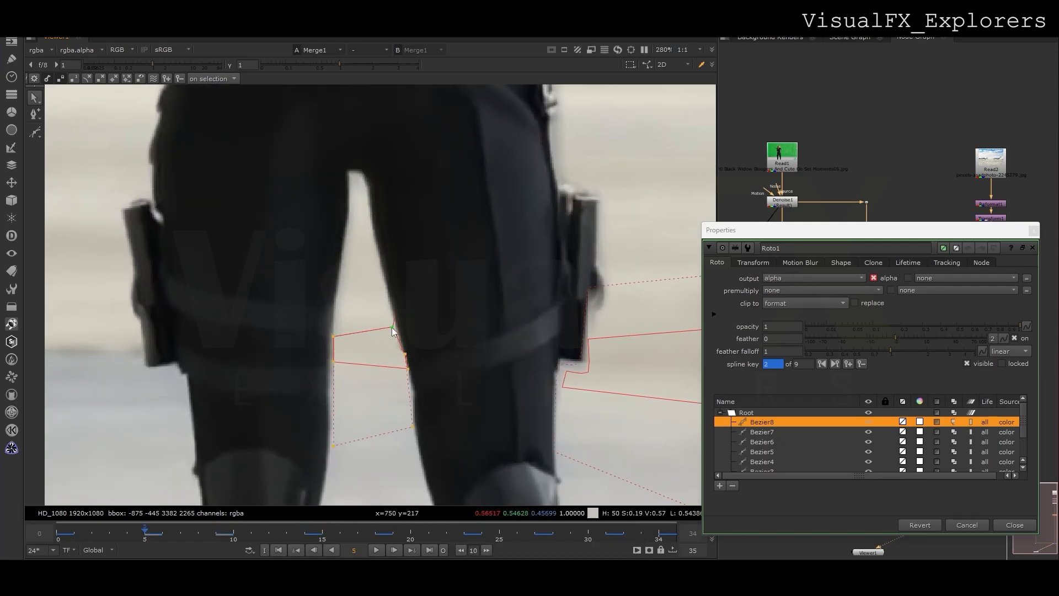
click(63, 534)
click(601, 532)
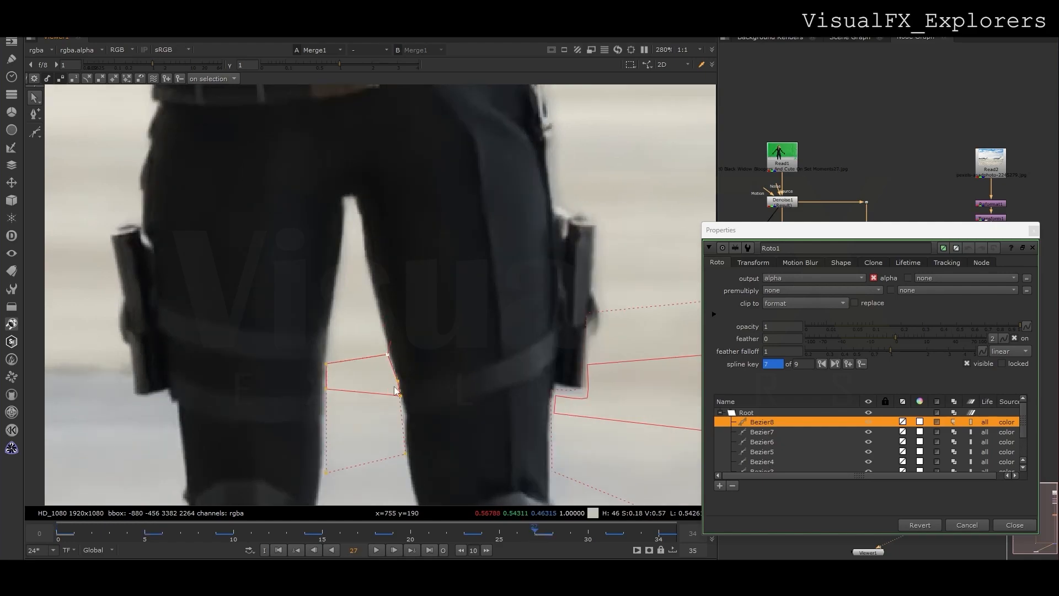
click(655, 536)
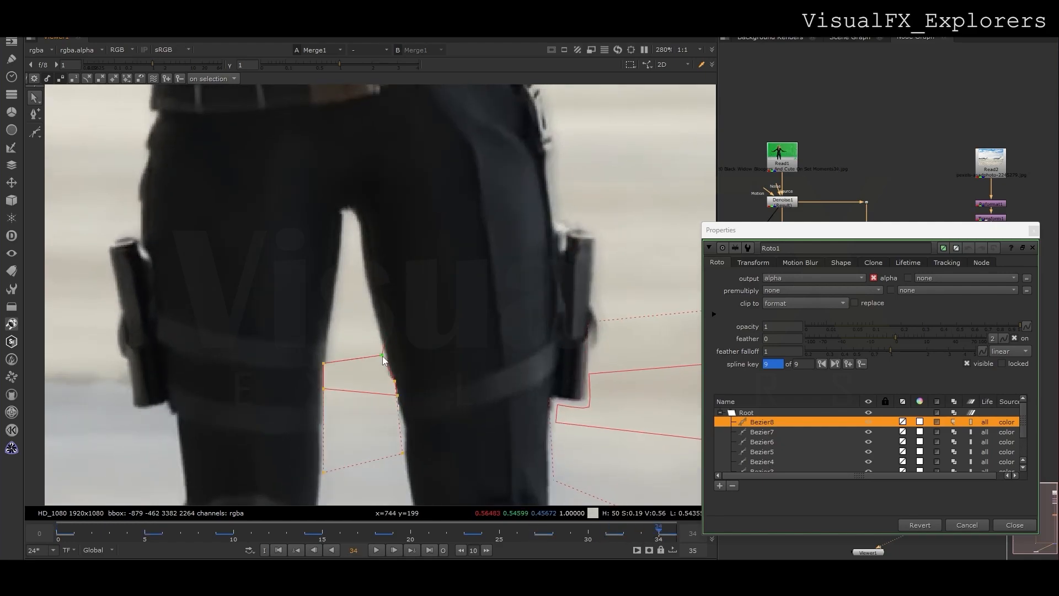
Draw a closed Bezier on frame 34 around the two pink ground markers, from outside the frame edge to the holster
scroll(381, 359, down, 4)
scroll(379, 360, down, 2)
middle_drag(315, 363, 435, 340)
click(35, 132)
middle_drag(168, 329, 188, 300)
click(85, 299)
drag(91, 352, 97, 352)
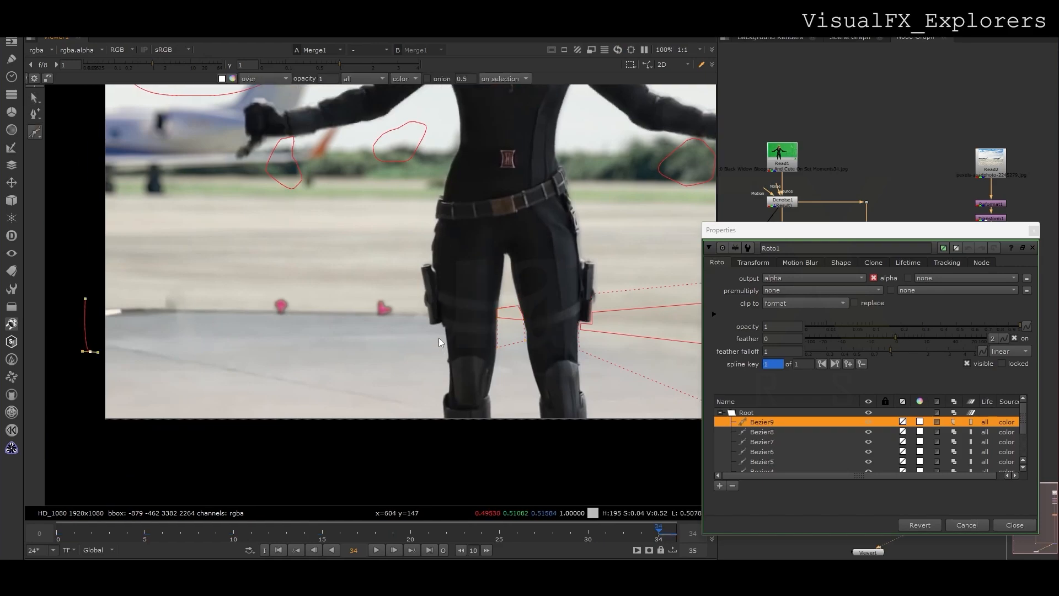
drag(424, 342, 426, 306)
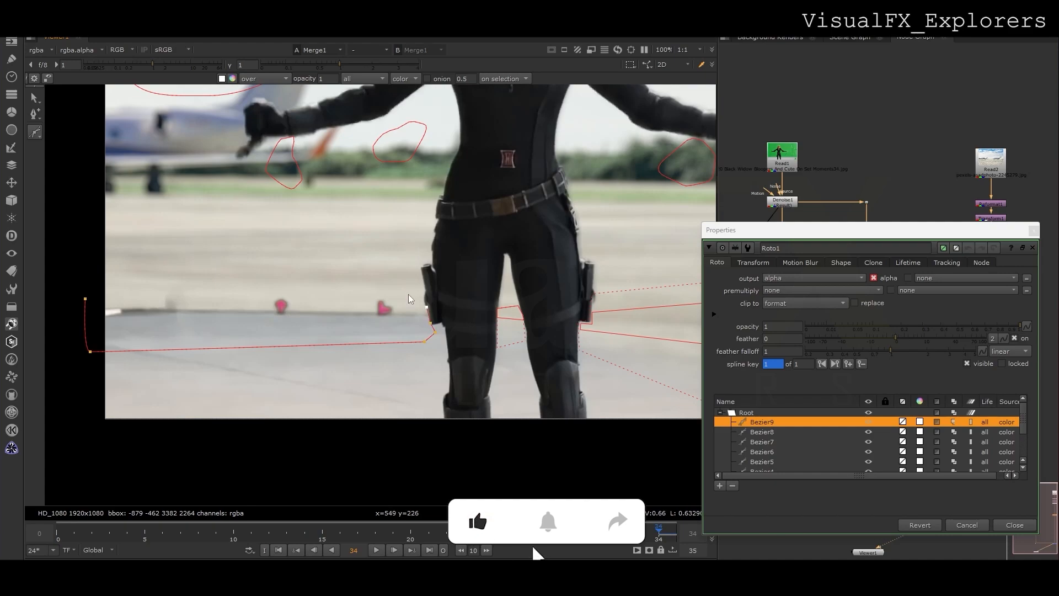
click(155, 285)
click(85, 299)
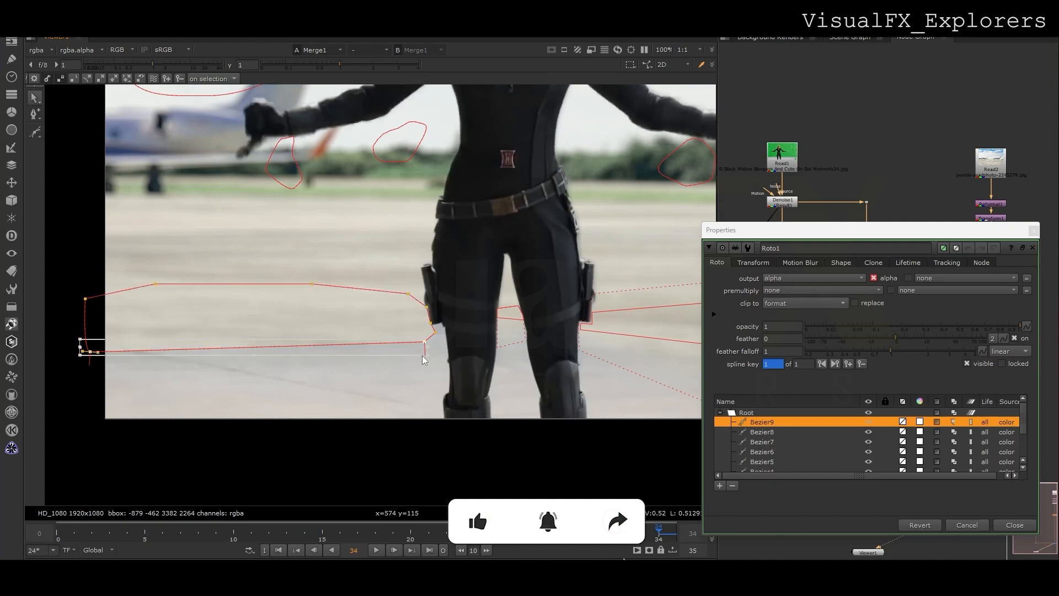
Feather Bezier9's lower edge down toward the frame's lower border and extend its feather below the holster toward the leg
drag(422, 356, 396, 428)
scroll(440, 330, up, 2)
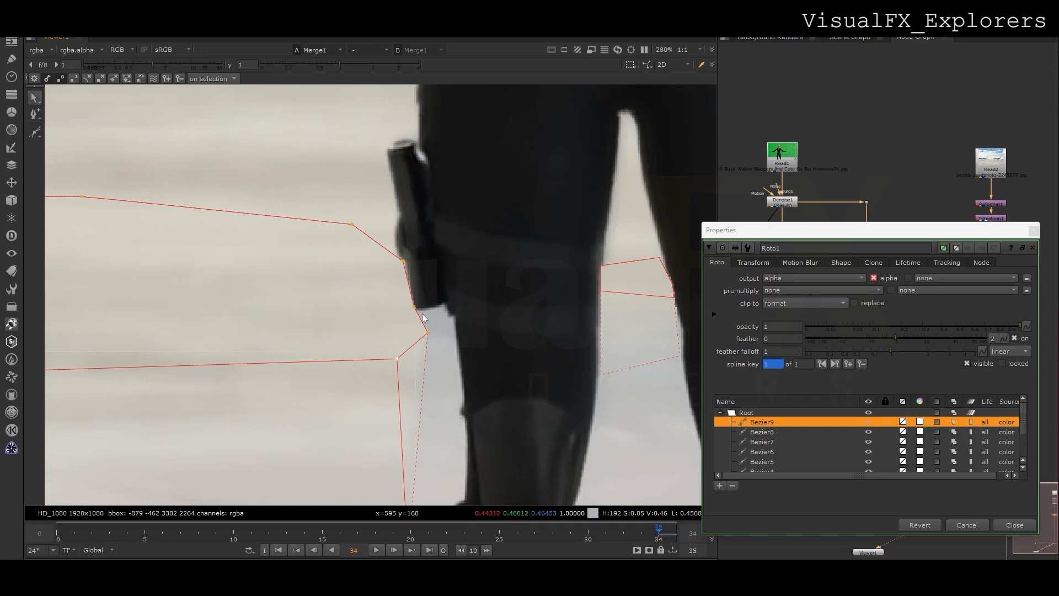
scroll(426, 332, down, 4)
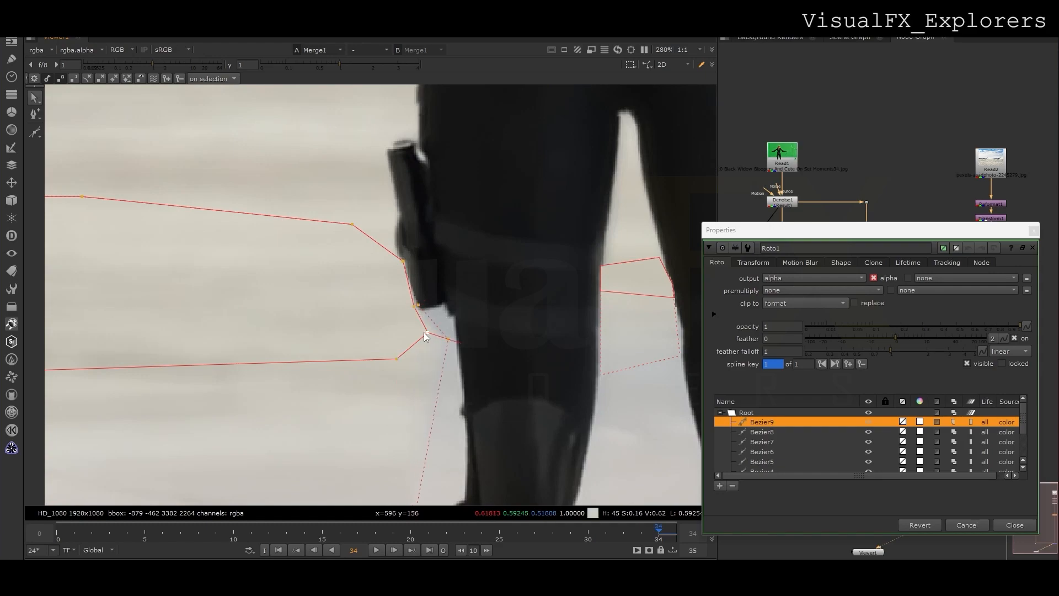
scroll(408, 283, down, 4)
Select all of Bezier9's points, keyframe the shape on frame 0 beside the holster, and raise its upper edge points
drag(114, 243, 562, 468)
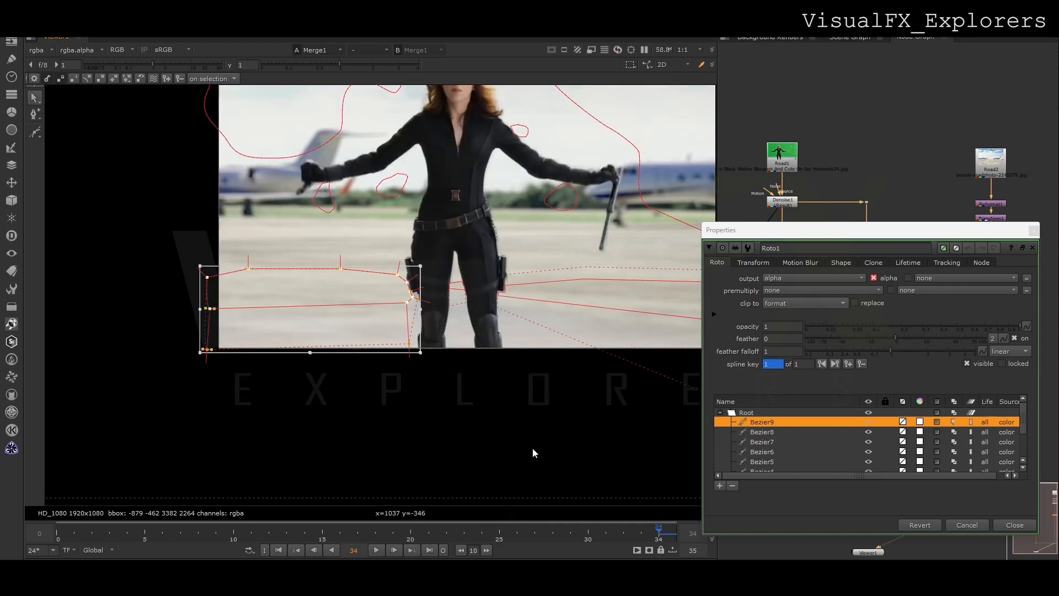
click(59, 533)
scroll(399, 283, up, 7)
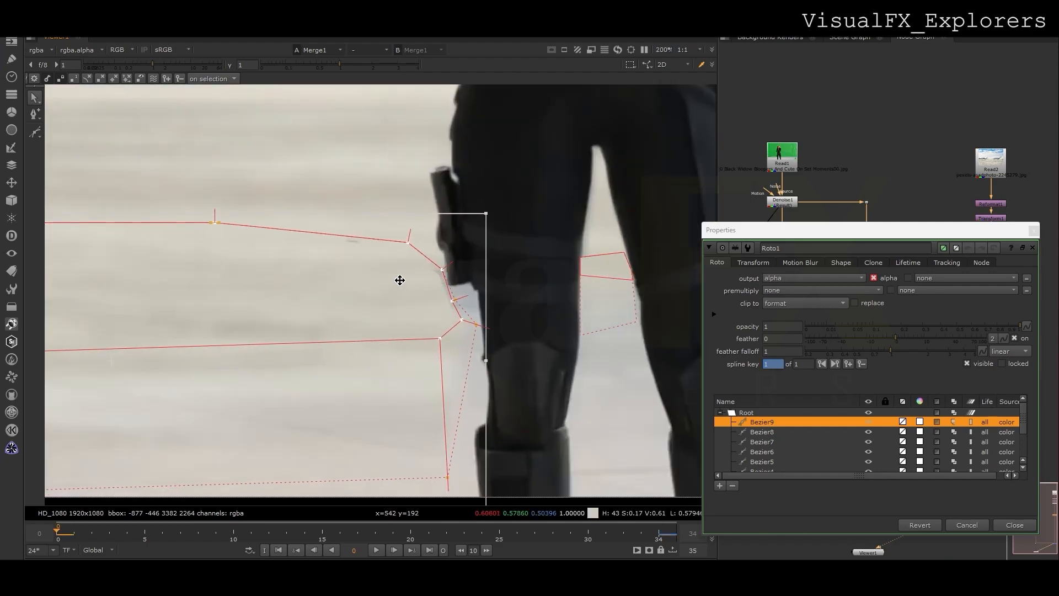
click(422, 250)
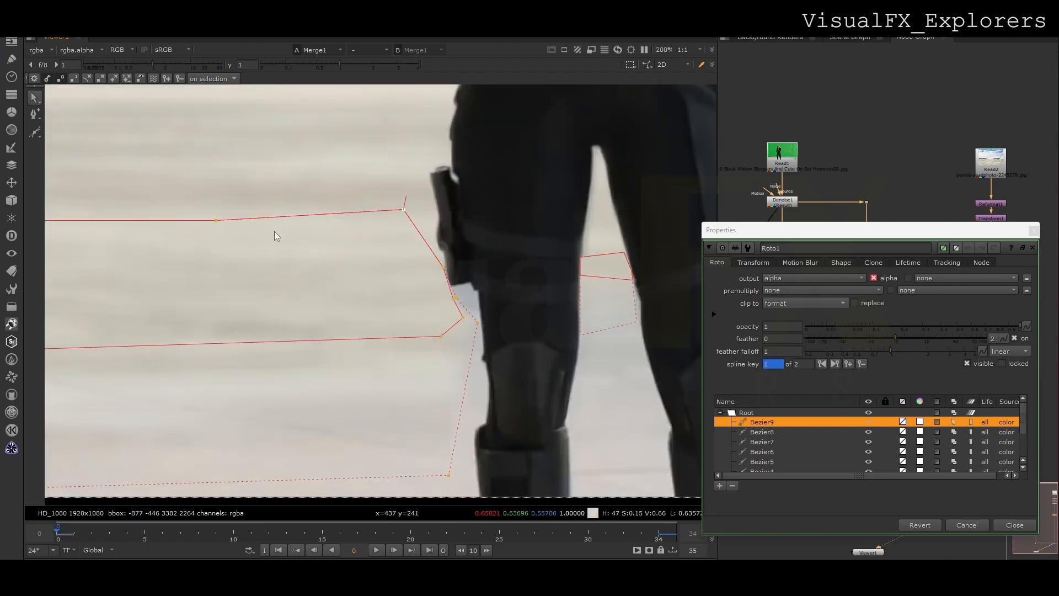
drag(216, 220, 230, 171)
Keyframe Bezier9 on frames 18, 9 and 27, adjusting its points and feather along the holster and leg
scroll(450, 303, down, 4)
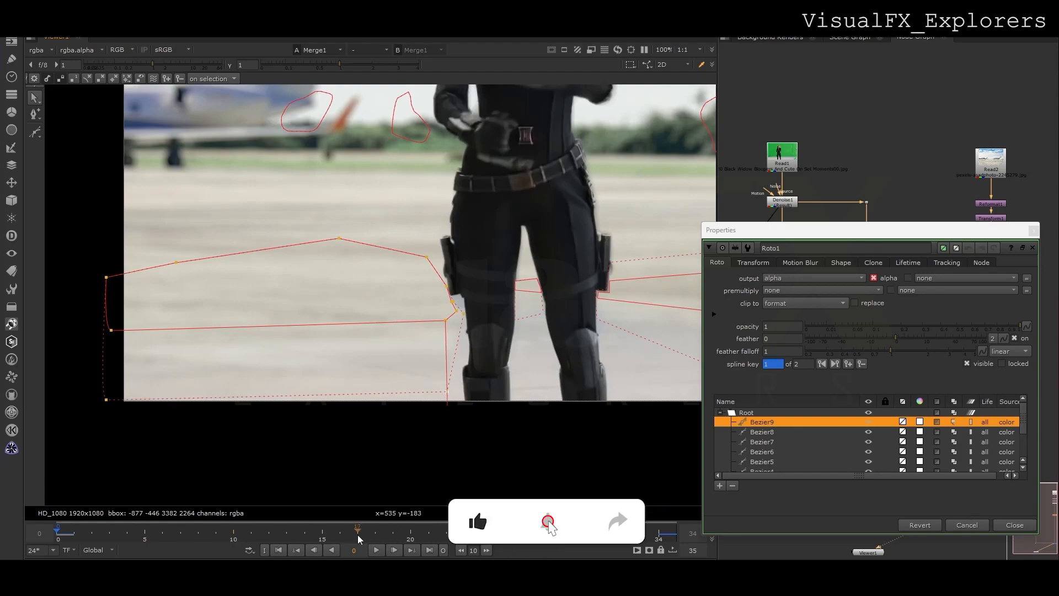
scroll(432, 303, up, 5)
drag(469, 276, 464, 268)
drag(506, 333, 507, 320)
click(216, 532)
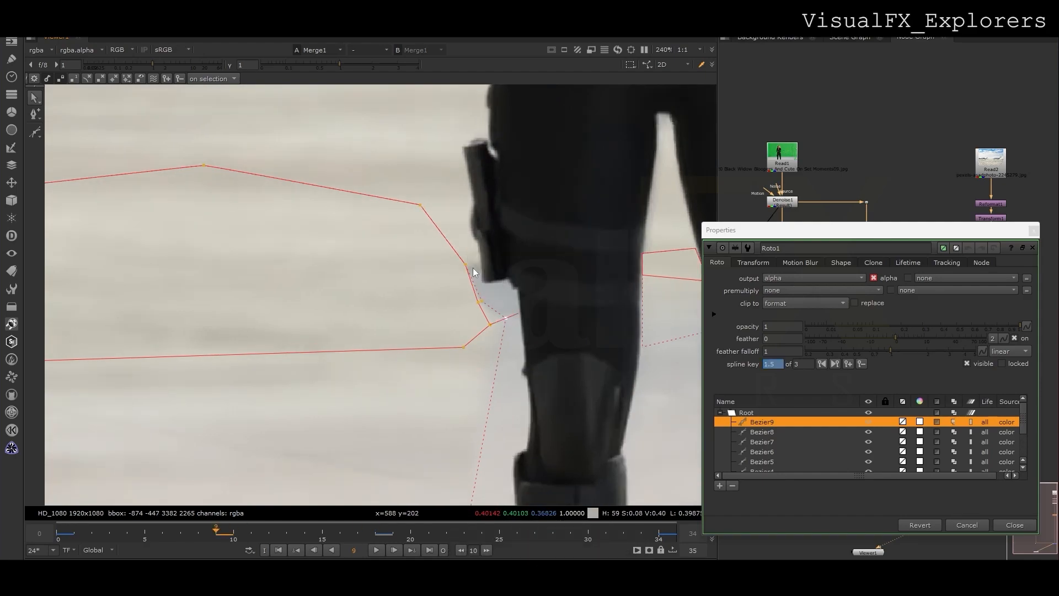
drag(461, 302, 484, 298)
click(488, 256)
drag(481, 259, 479, 258)
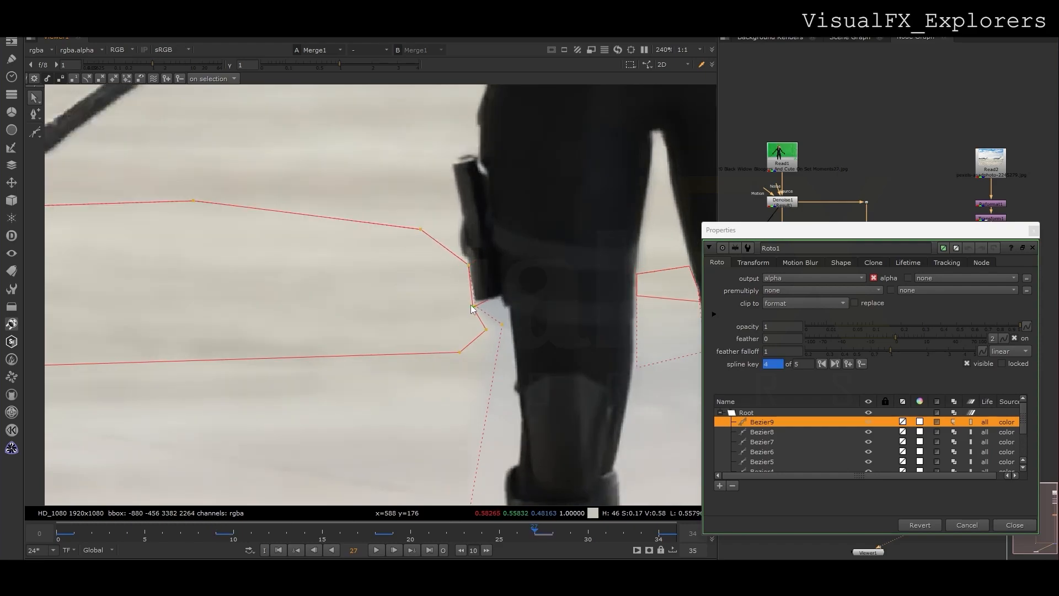
Close Roto1's properties, fit the image to the viewer, and play the composite to review the marker cleanup
click(128, 532)
click(1034, 232)
key(f)
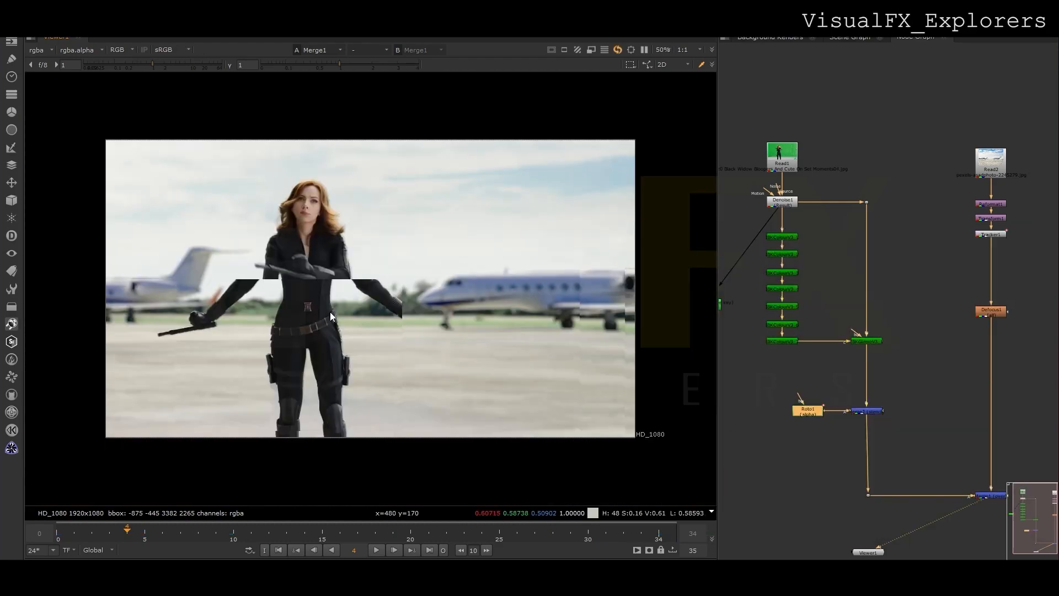
click(377, 546)
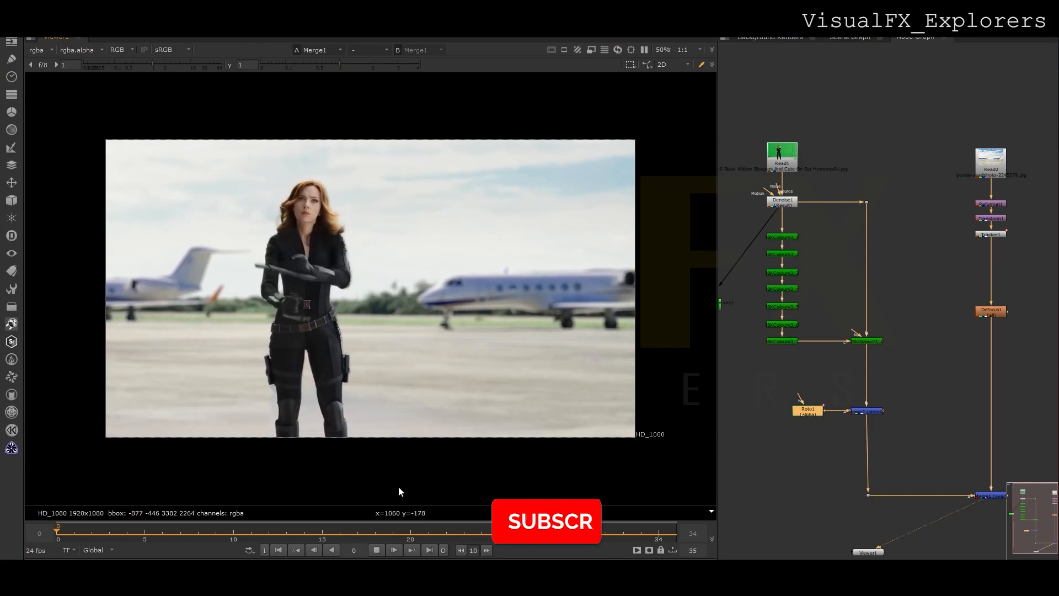
Insert a Grade node between Transform1 and Tracker1 in the background branch and connect a new Roto node to its mask
scroll(962, 312, down, 2)
scroll(962, 312, up, 3)
click(928, 356)
click(893, 369)
key(o)
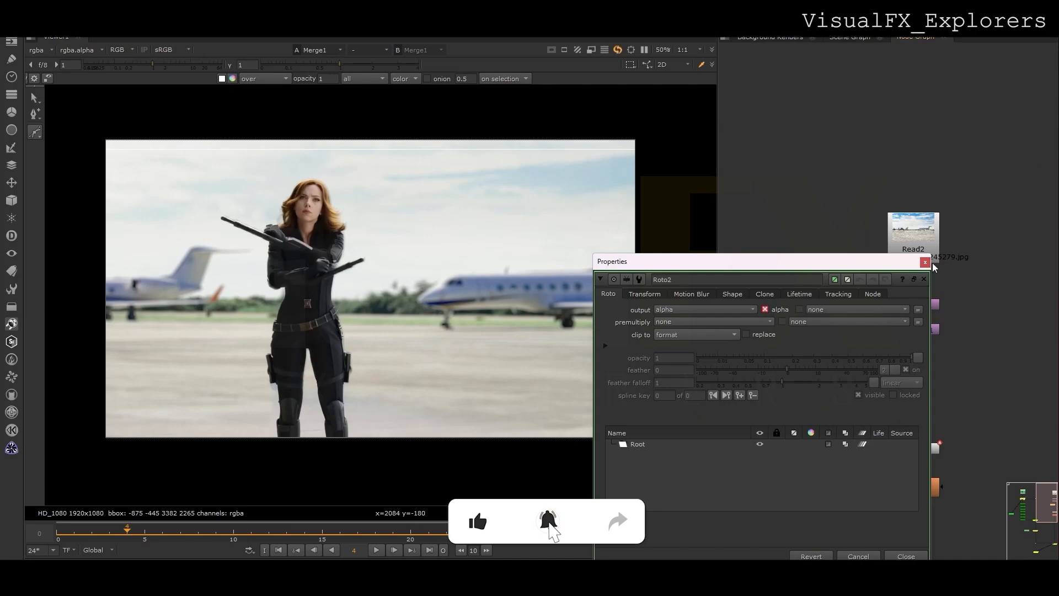
click(895, 382)
key(g)
drag(966, 366, 981, 363)
click(938, 377)
Open Roto2 and draw a closed Bezier around the airfield ground, from the horizon to below the frame
scroll(155, 345, down, 3)
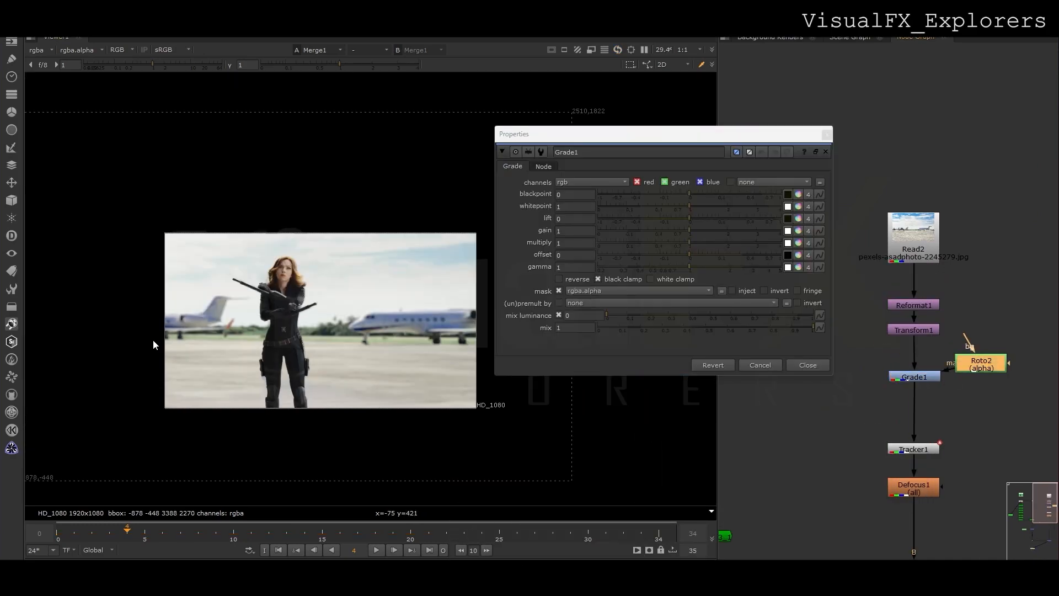
double_click(1001, 359)
click(144, 338)
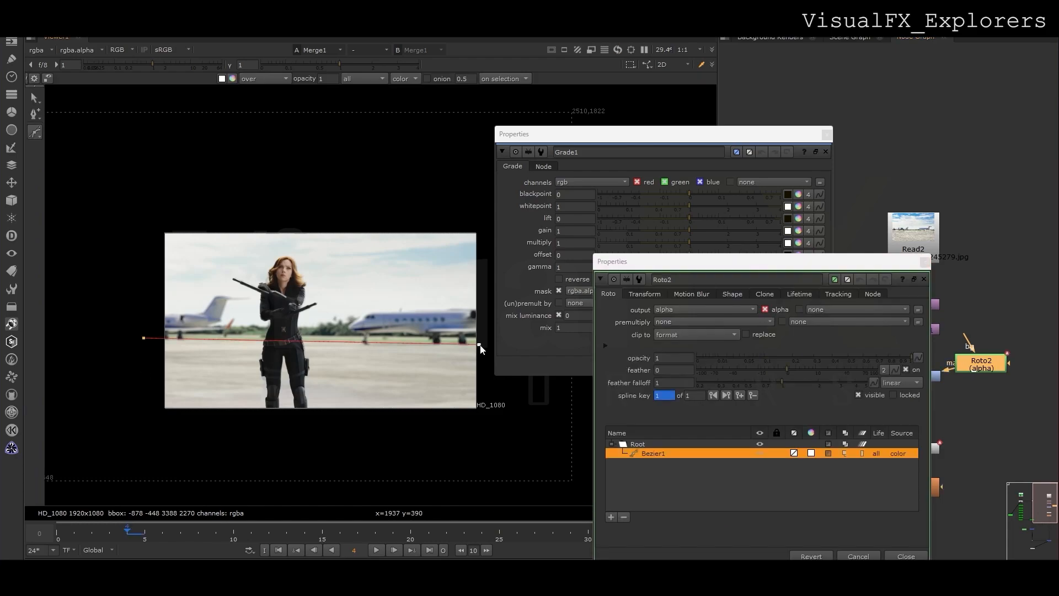
click(144, 338)
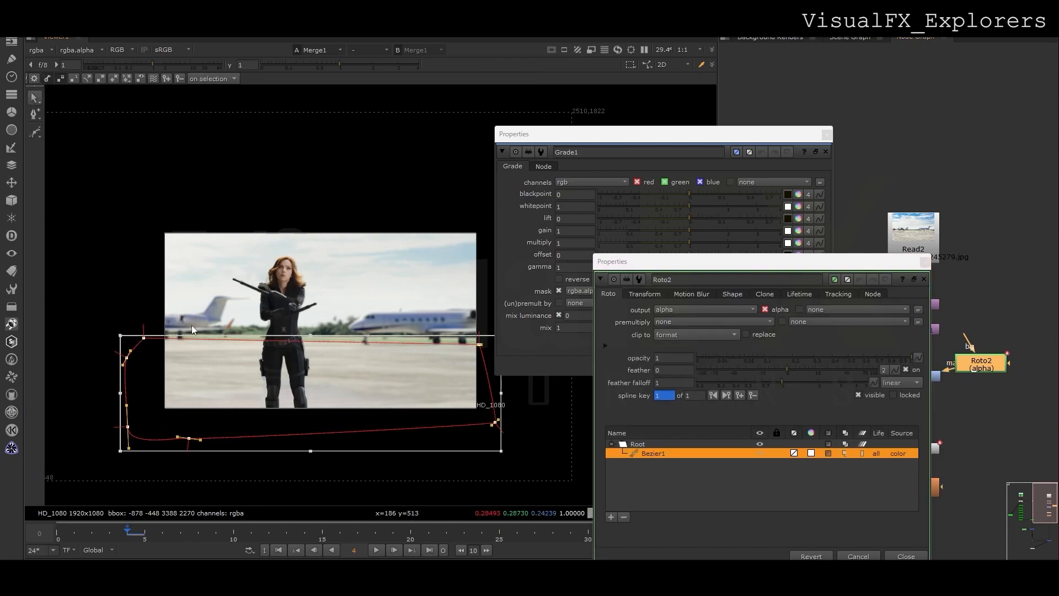
Close the Roto2 properties, reopen Grade1, set its gain to 0.86 and adjust the gain colour with the colour wheel
click(925, 261)
click(827, 135)
scroll(925, 376, up, 3)
double_click(926, 359)
scroll(331, 419, up, 2)
click(698, 231)
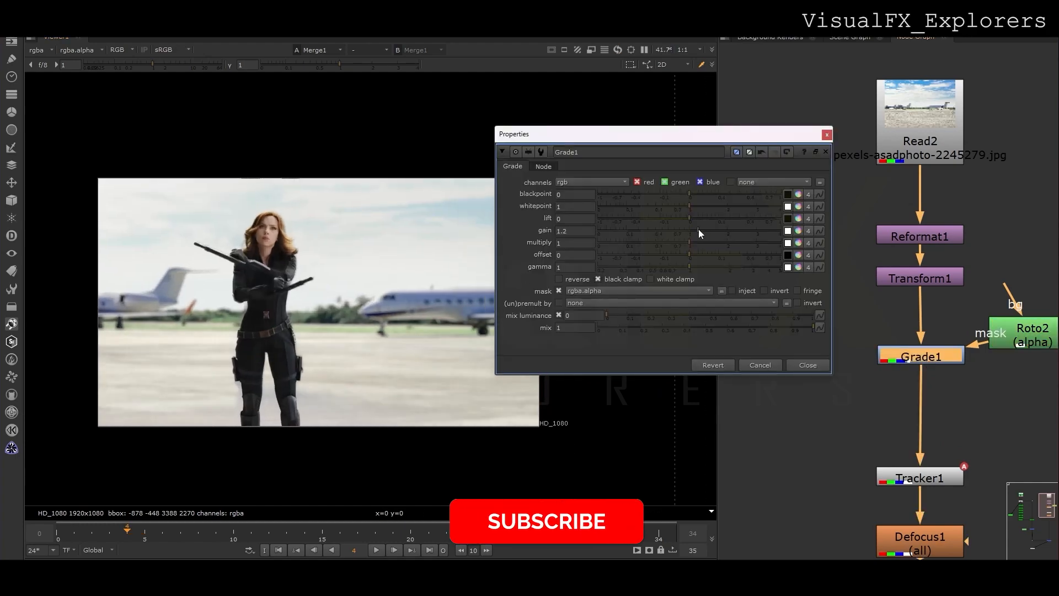
click(680, 231)
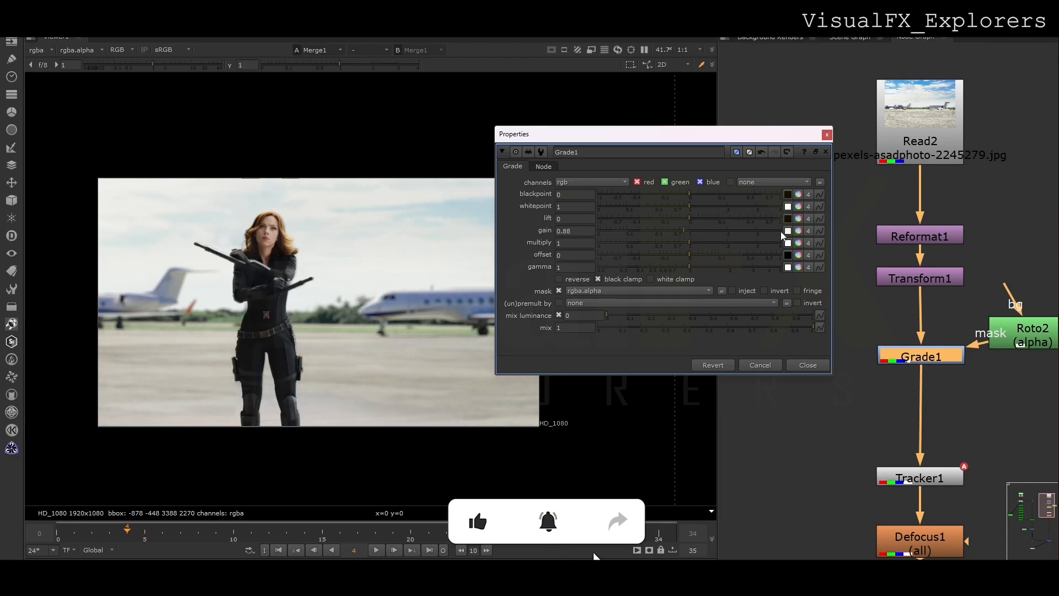
click(798, 231)
drag(884, 267, 933, 272)
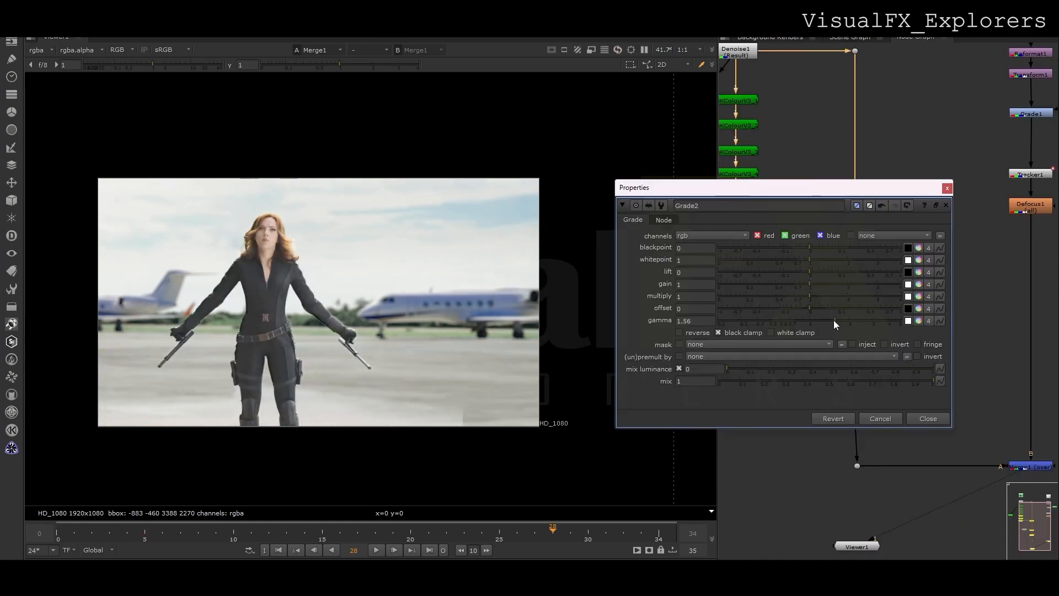
Insert an Unpremult node before Grade2 and a Premult node after it in the foreground branch
click(947, 205)
key(Tab)
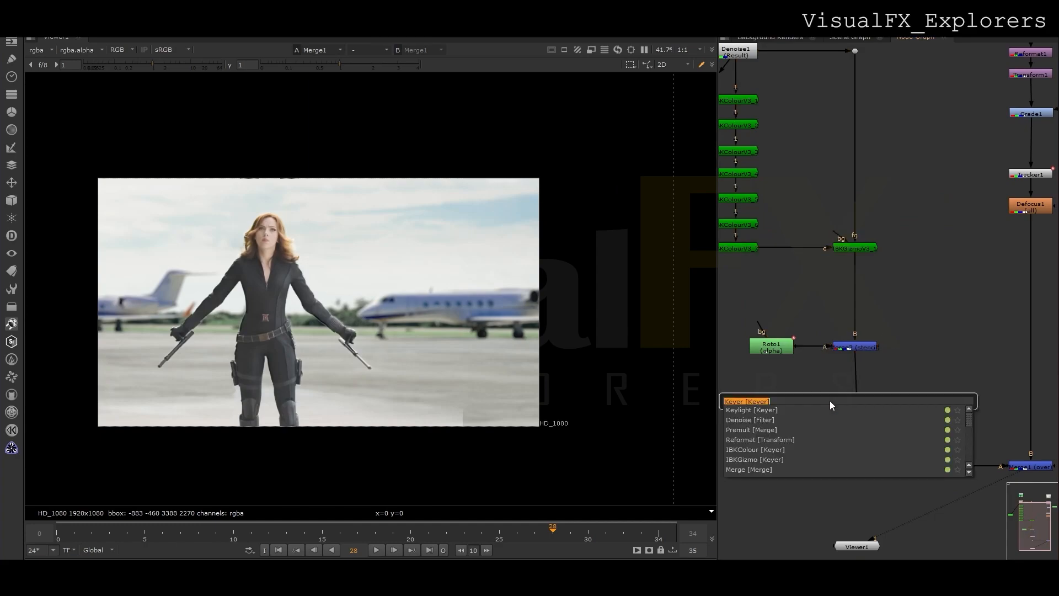
text(unp)
key(Return)
click(856, 420)
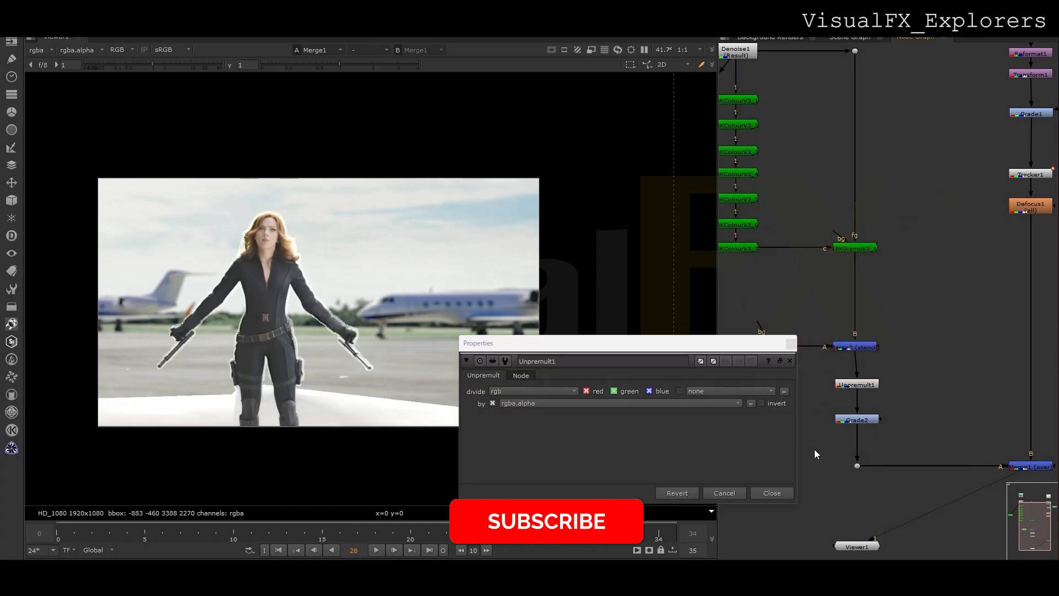
key(Tab)
text(prem)
key(Return)
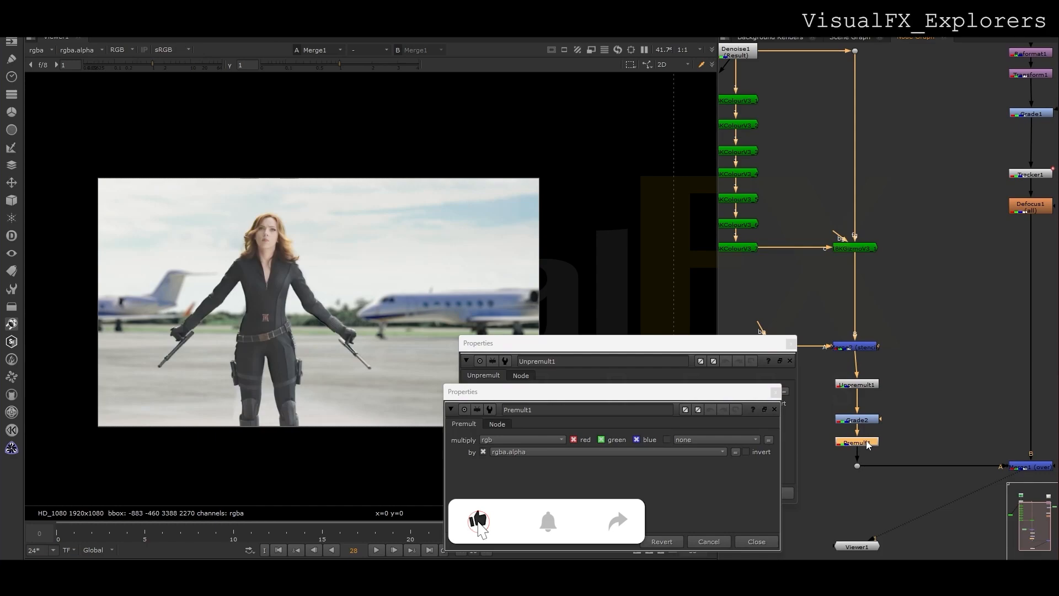
Set Grade2's gamma to 1.26 and close the open Grade2, Unpremult1 and Premult1 properties
double_click(855, 419)
drag(825, 320, 828, 324)
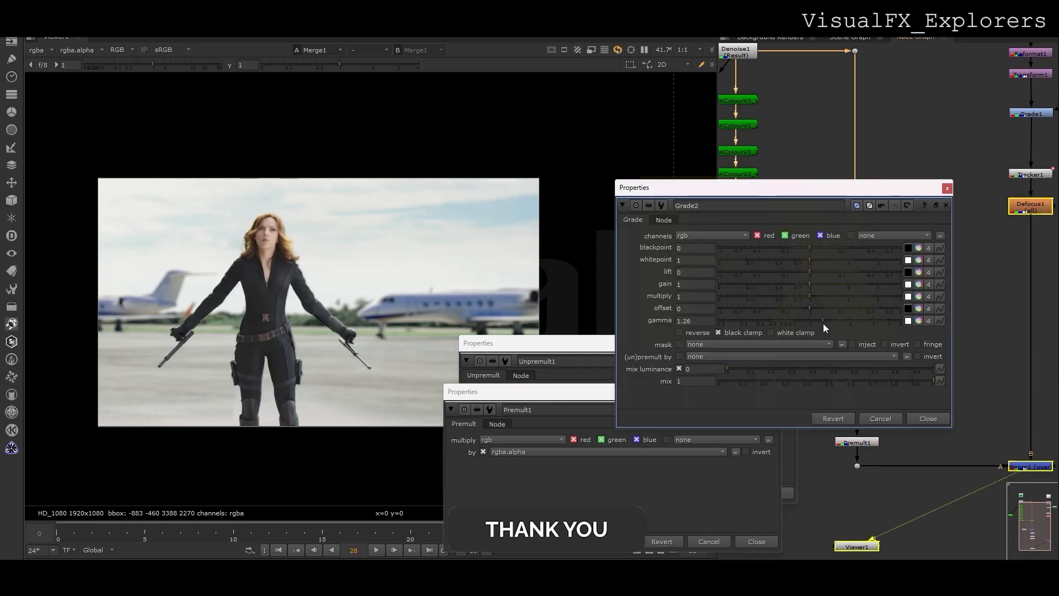
click(948, 188)
click(791, 345)
click(775, 392)
Play the graded composite from frame 0 to review it, and stop the playback
click(59, 535)
click(377, 550)
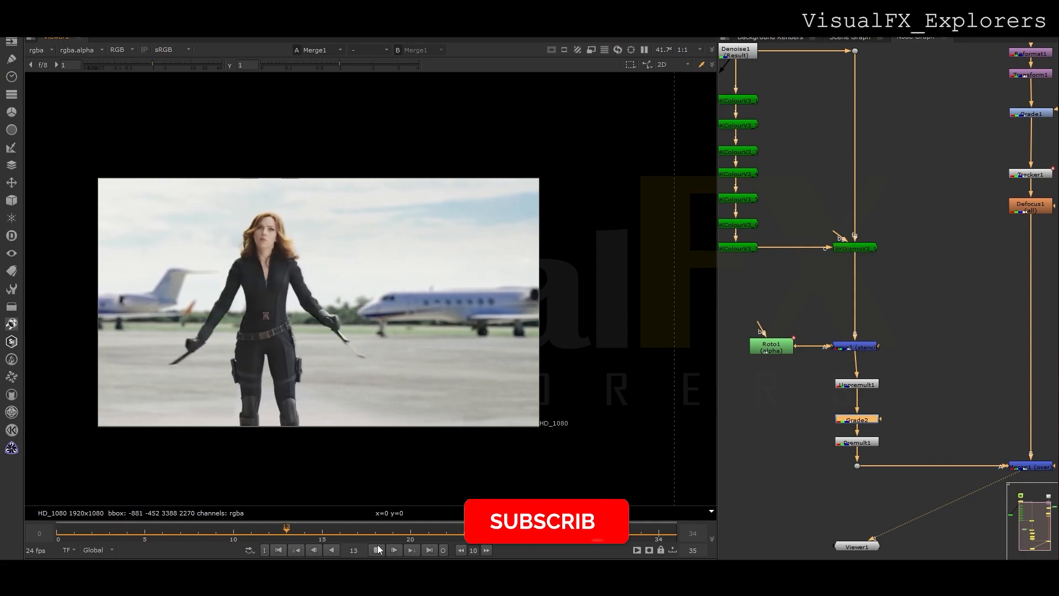
click(378, 550)
Try moving the lower outer corner of Bezier7 in Roto1 closer to the woman, undo the change and close the properties
click(787, 347)
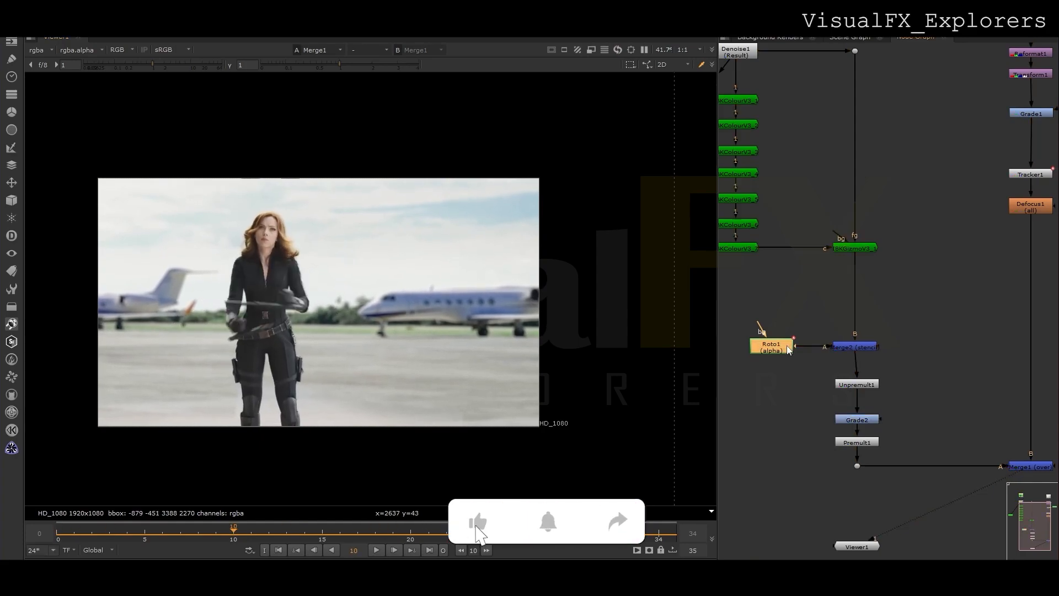
double_click(788, 349)
click(469, 413)
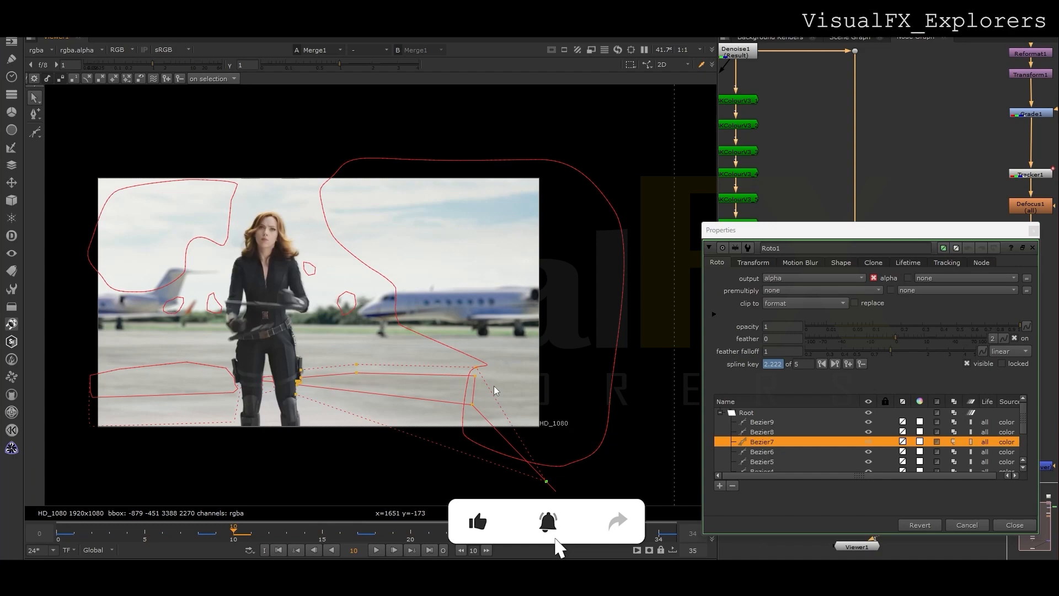
drag(471, 405, 423, 406)
click(199, 533)
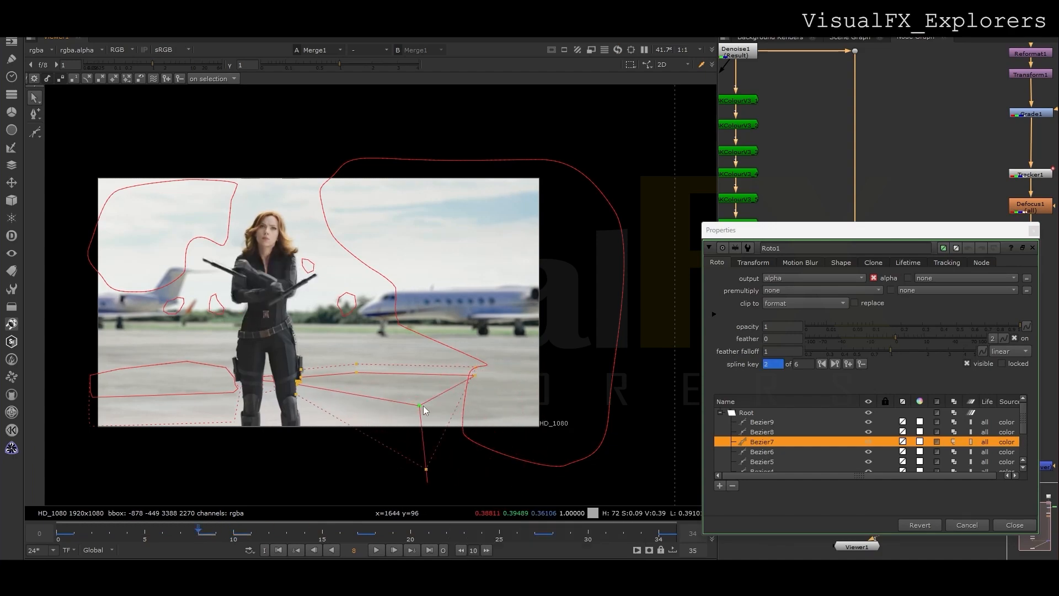
key(ctrl+z)
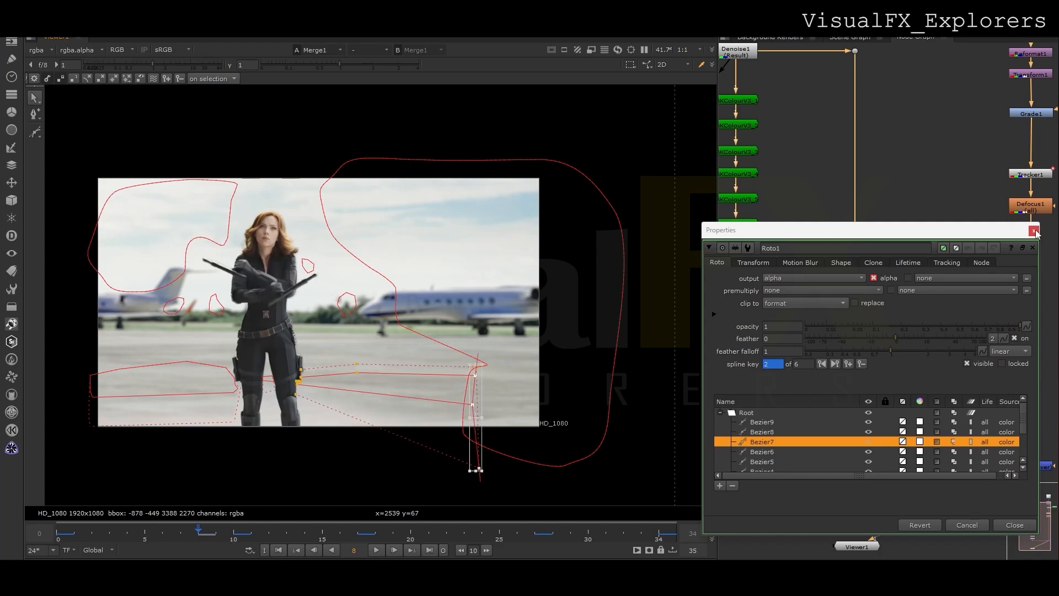
click(1033, 230)
Toggle Merge2 off and on to compare the composite with and without the Roto1 marker cleanup
scroll(459, 439, up, 7)
scroll(476, 405, down, 8)
click(855, 348)
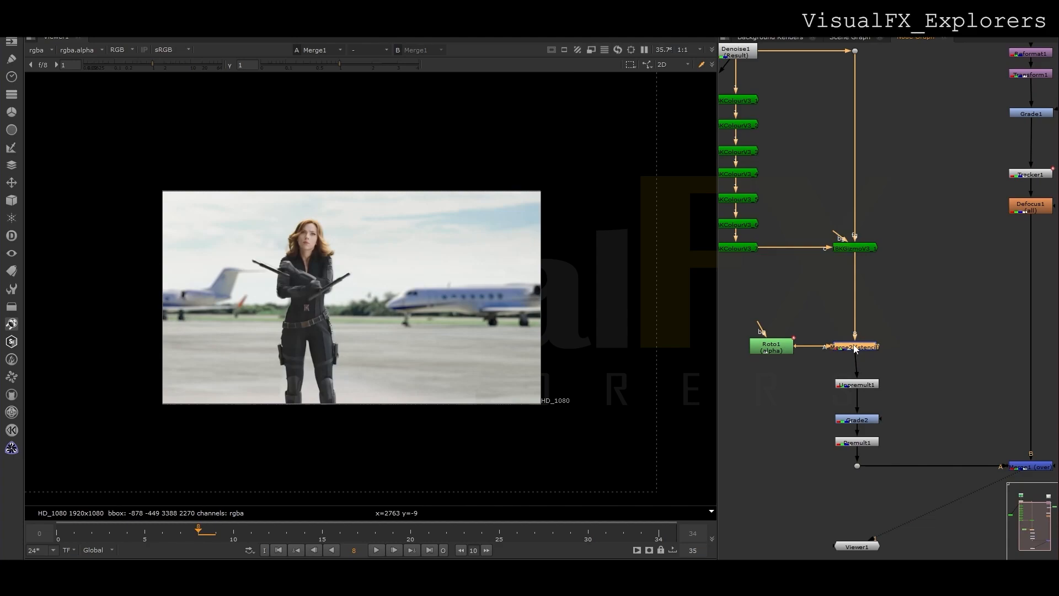
key(d)
key(d)
key(d)
Disable Defocus1 in the background branch to inspect the sharp airfield ground up close
middle_drag(963, 234, 861, 395)
click(946, 296)
key(d)
key(d)
key(d)
scroll(509, 389, up, 9)
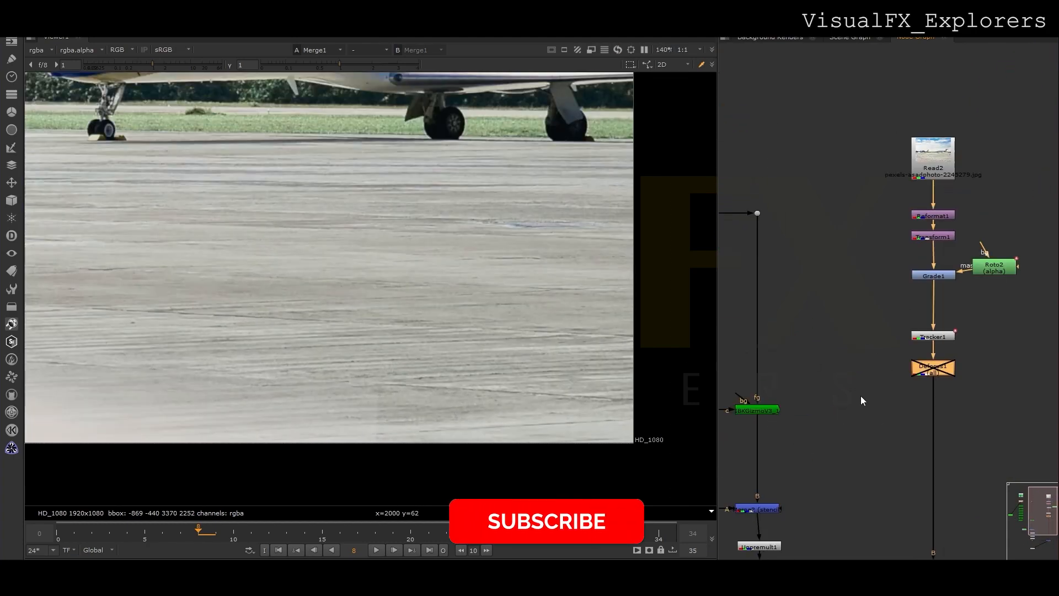
View the background branch's output at Defocus1, and return the viewer to Merge1
click(945, 276)
key(1)
scroll(940, 363, down, 5)
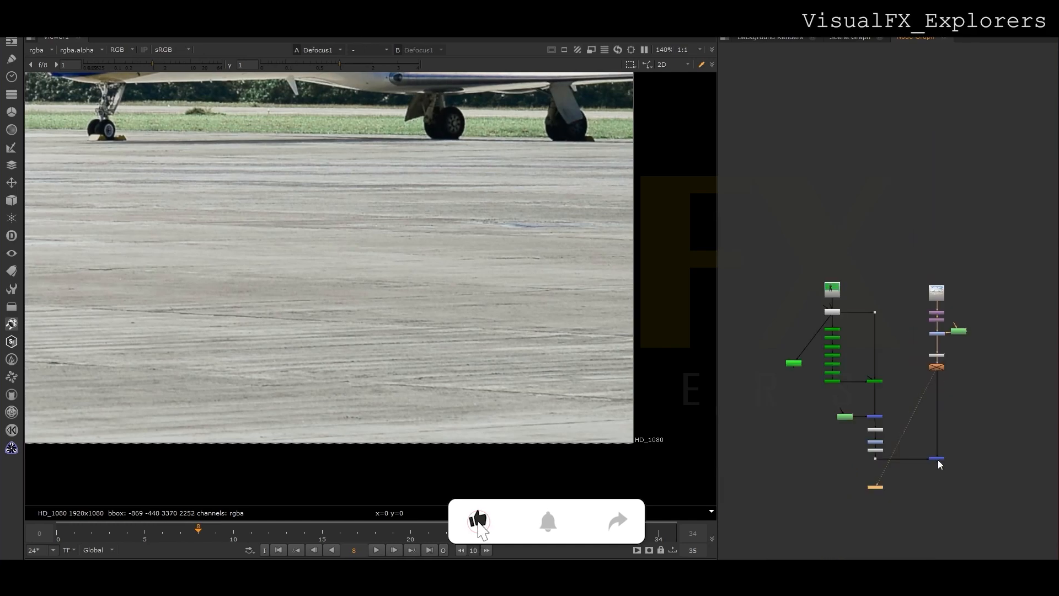
click(938, 460)
key(1)
scroll(892, 458, up, 3)
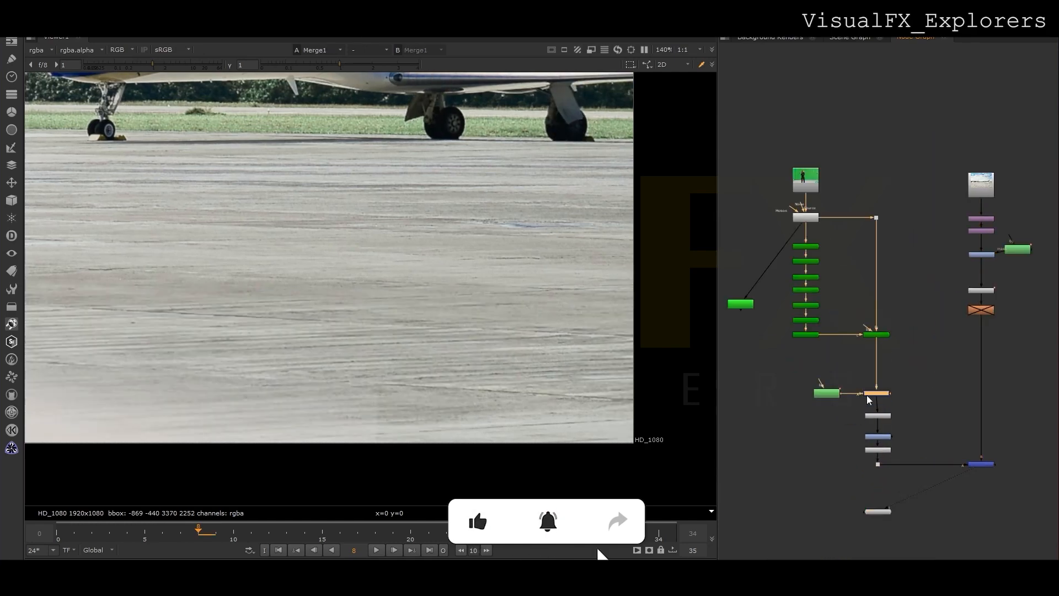
Open Roto1, select Bezier1 and pull out the feather of its lower inner point on frame 8
double_click(867, 395)
click(376, 422)
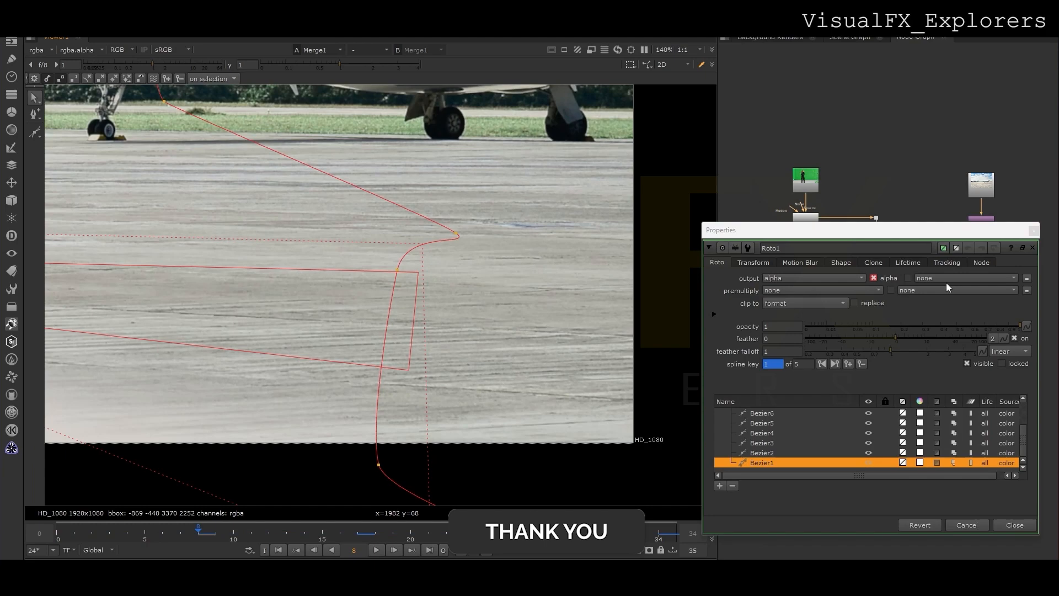
click(1034, 230)
double_click(829, 396)
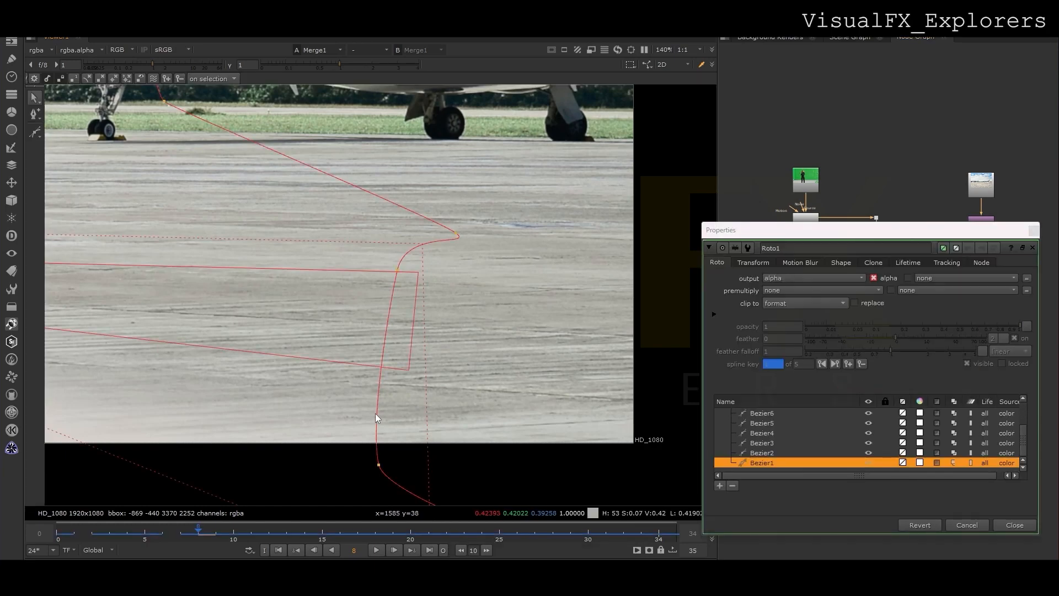
drag(290, 470, 290, 470)
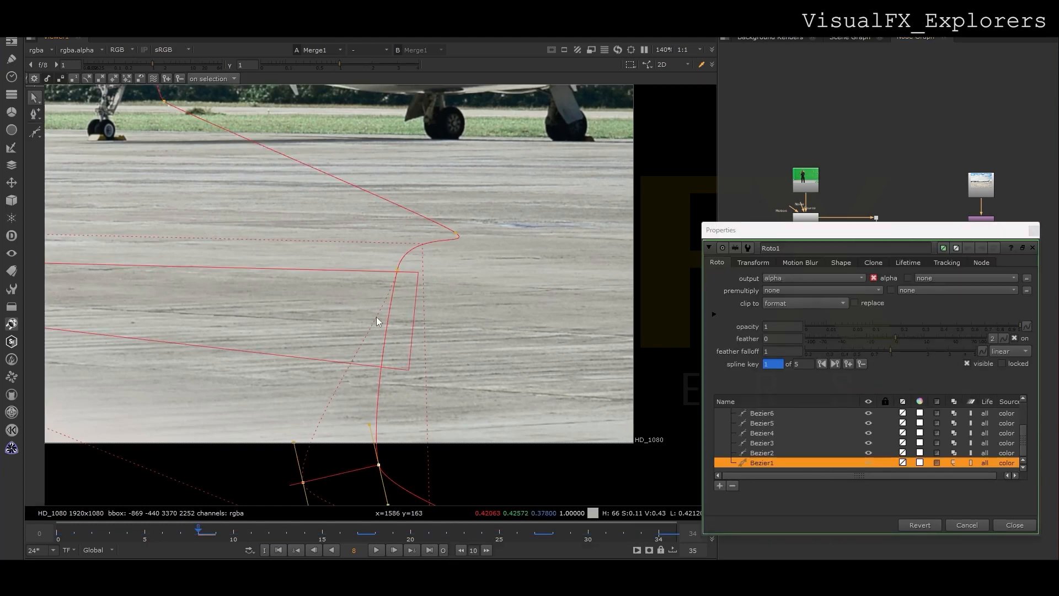
Keyframe Bezier1's feather on frames 17, 27 and 34, pulling its two lower inner points' feather toward the woman
click(357, 538)
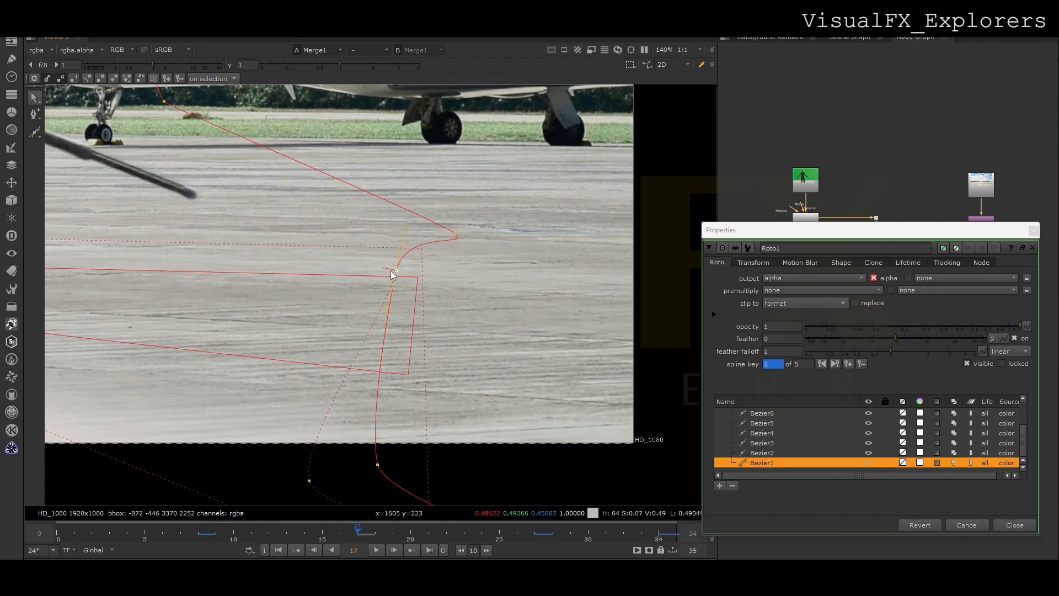
click(534, 533)
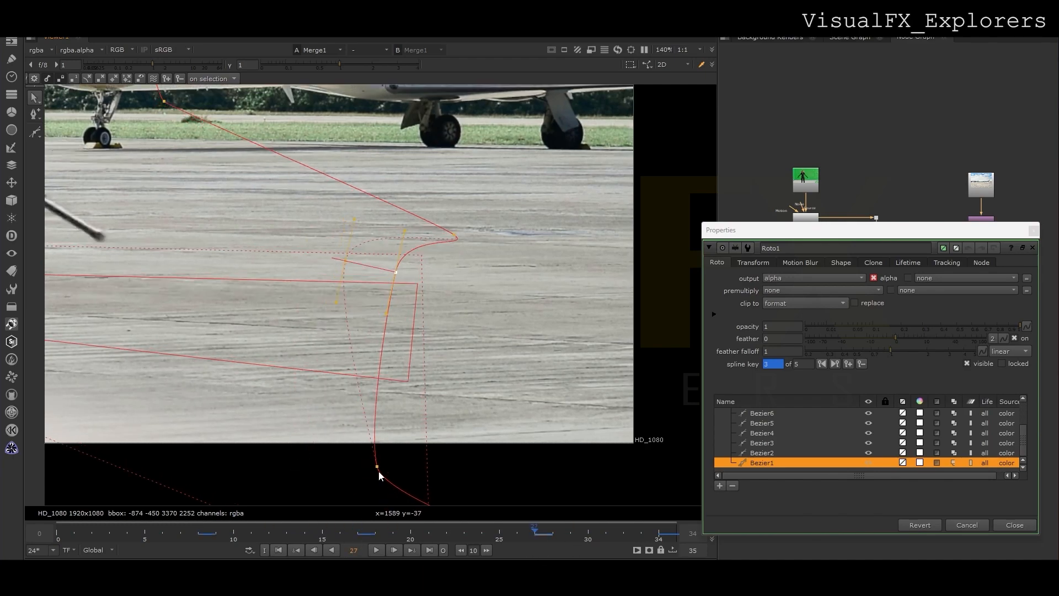
click(659, 536)
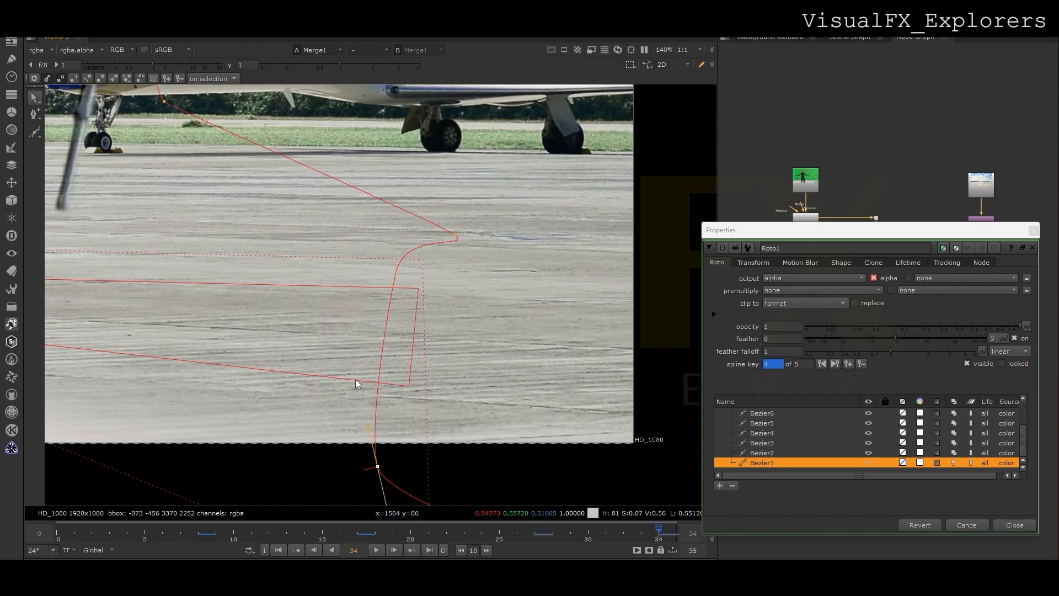
click(377, 467)
click(396, 272)
click(59, 534)
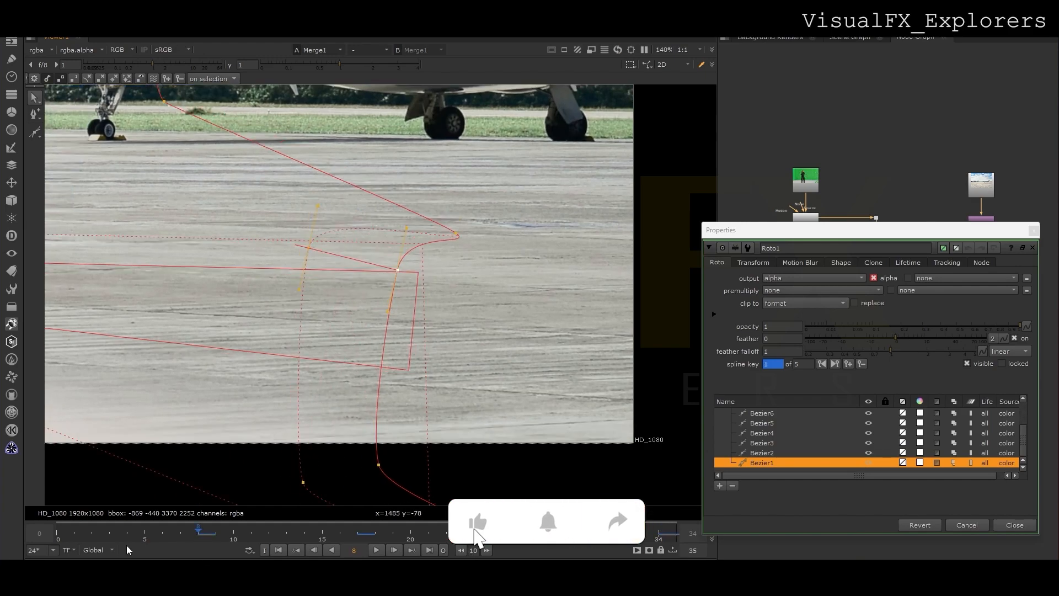
click(360, 533)
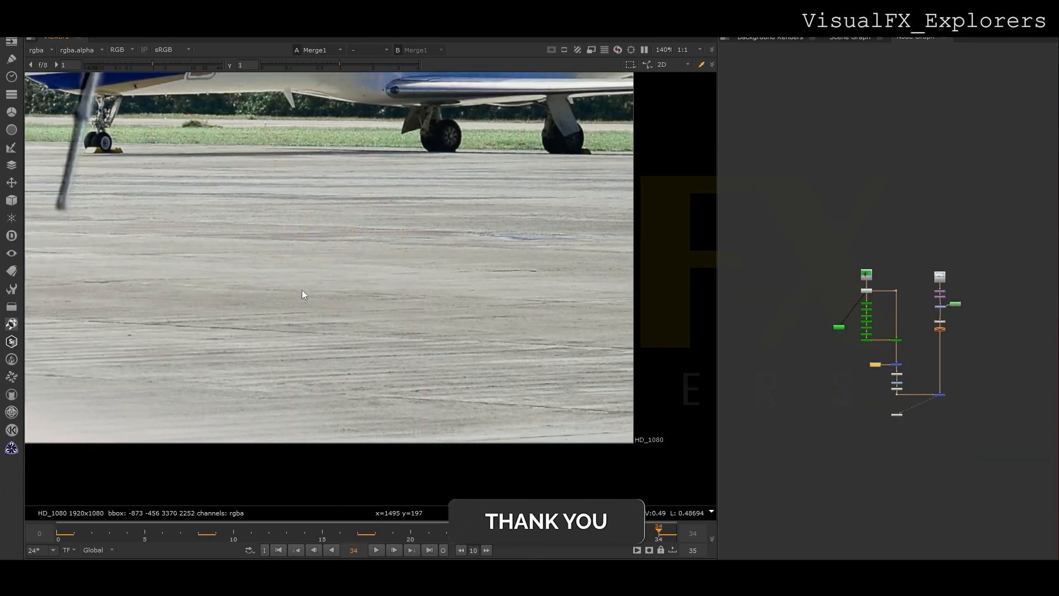
Re-enable Defocus1 and play the full composite from frame 0
key(f)
scroll(947, 358, up, 5)
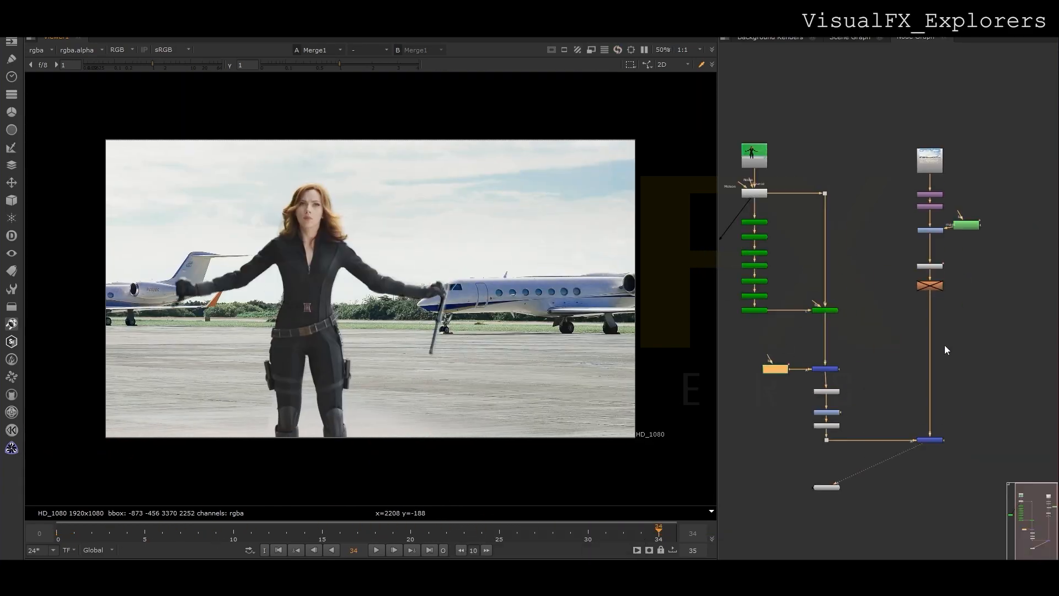
click(929, 274)
key(d)
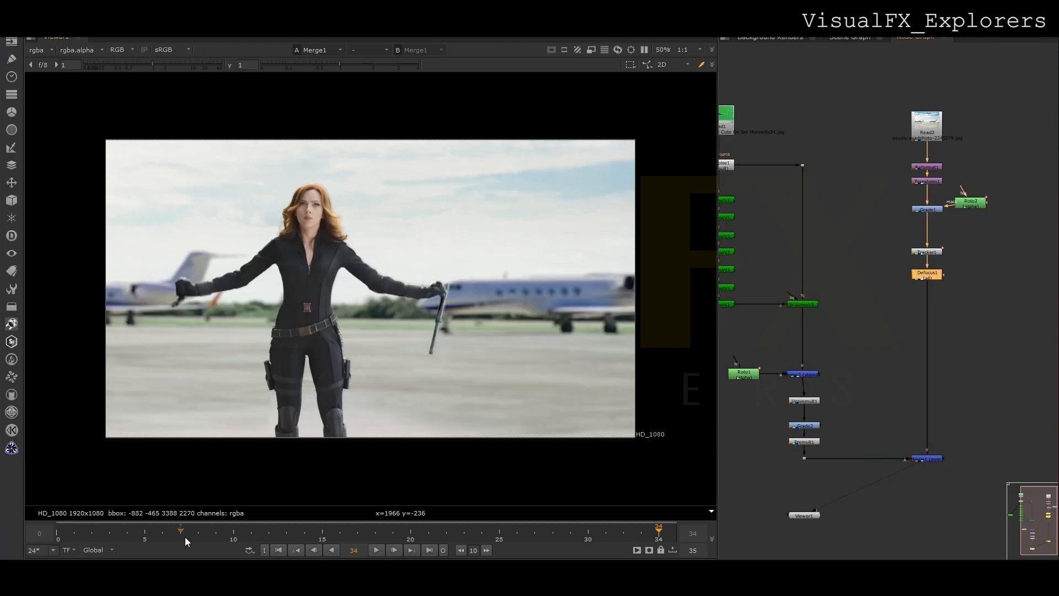
click(62, 539)
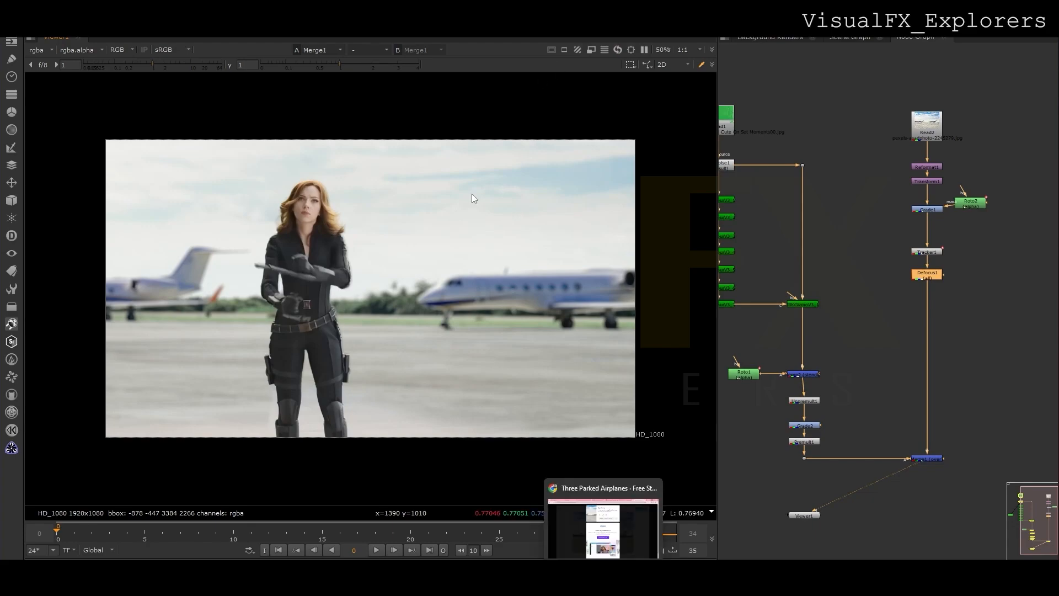
click(376, 549)
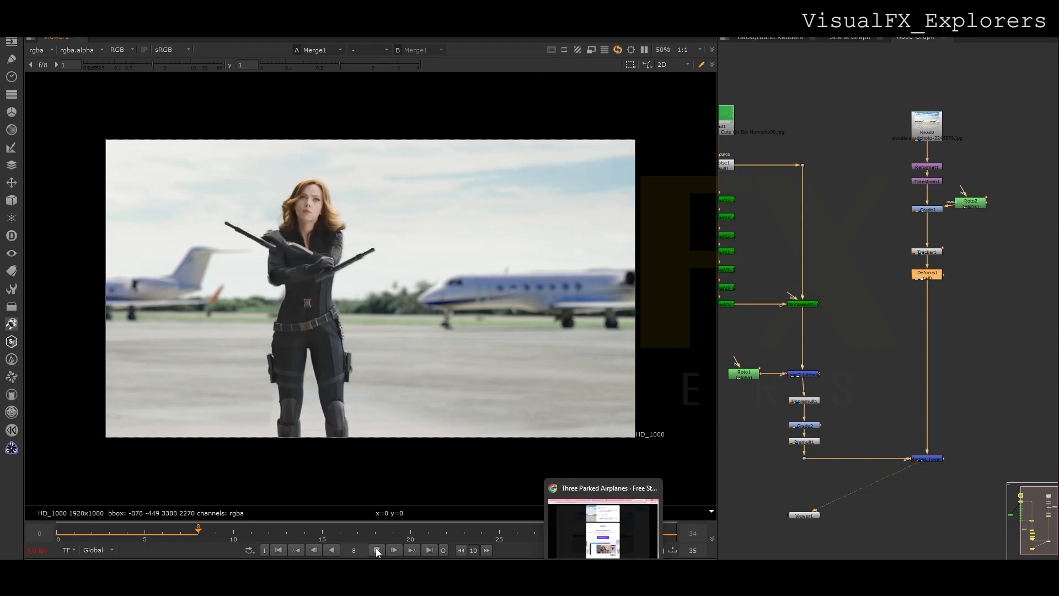